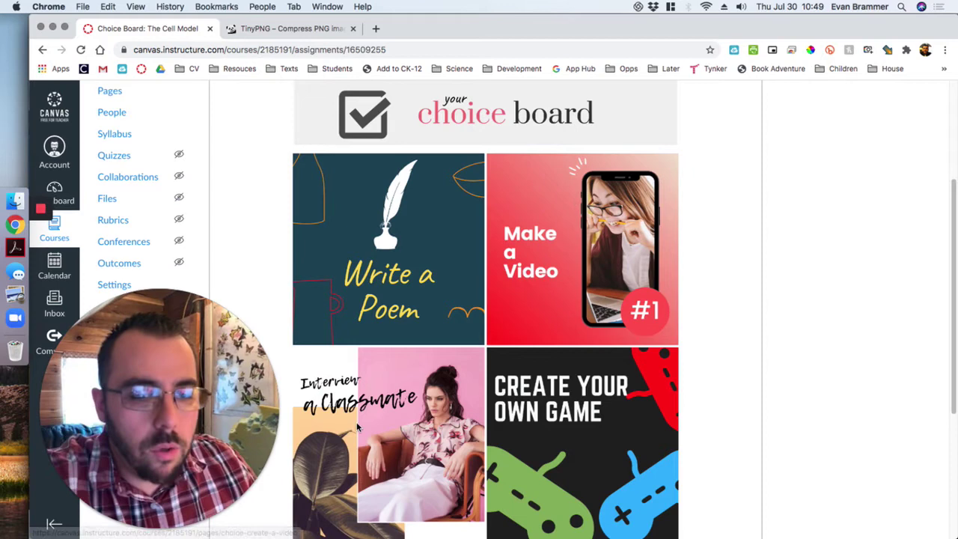
Review the Cell Model choice board's Important banner and Directions instructions
left_click(143, 525)
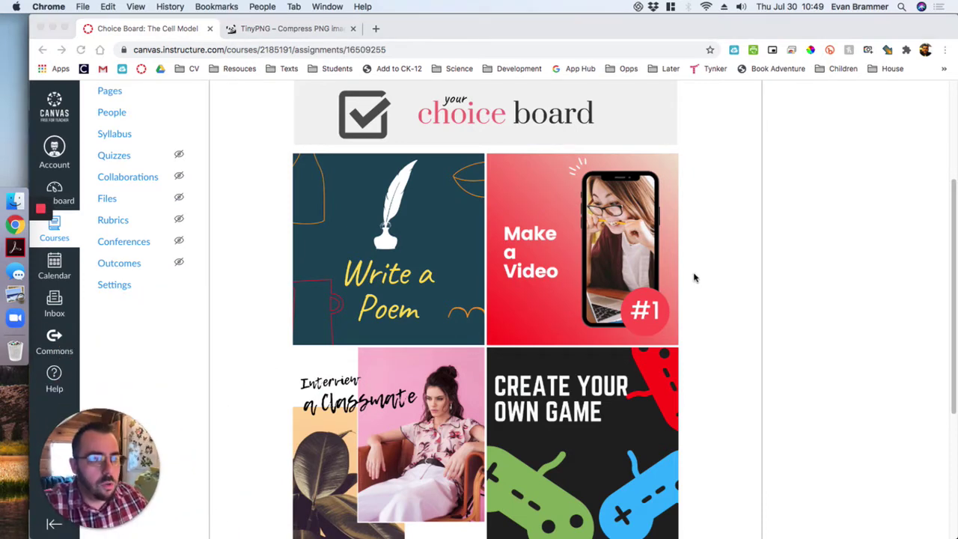
scroll(695, 278, "up", 2)
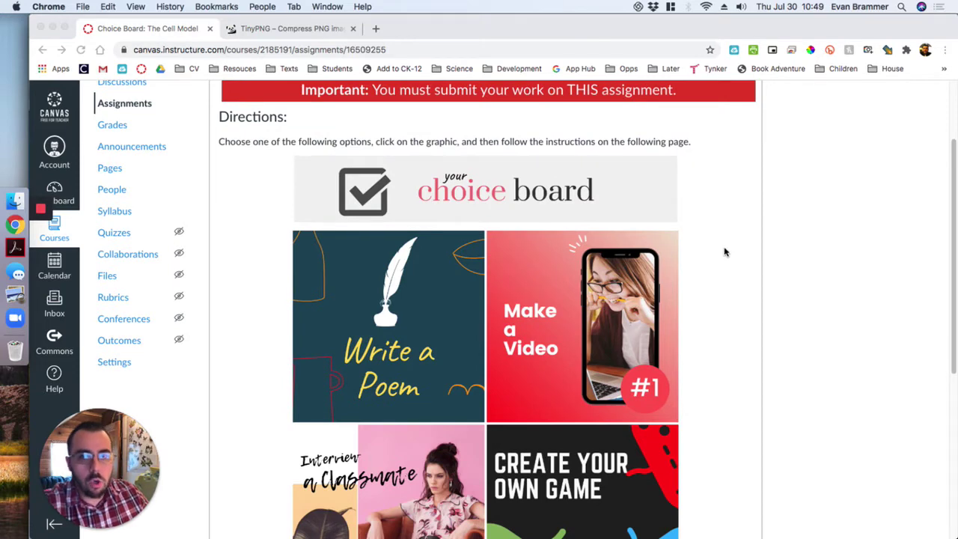
scroll(815, 258, "up", 1)
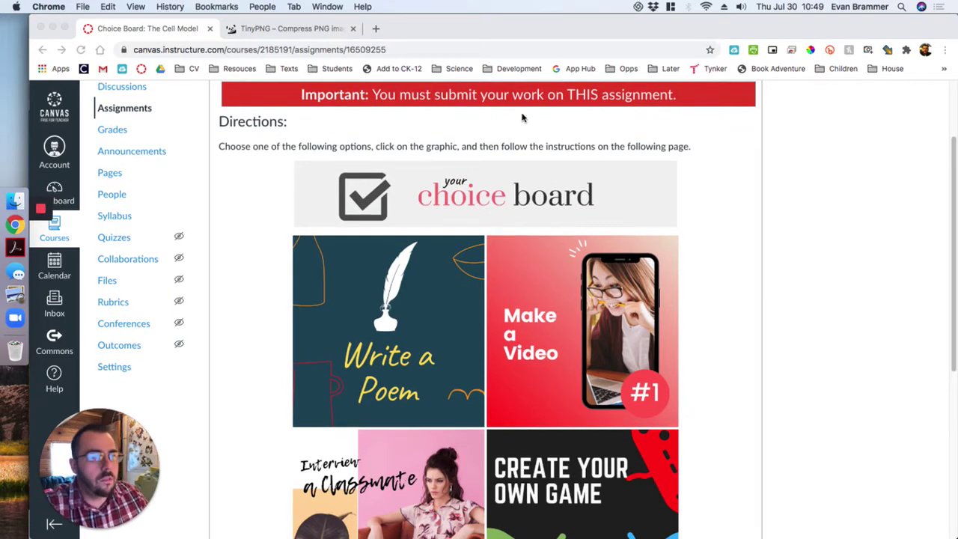
scroll(718, 222, "up", 2)
left_click(954, 179)
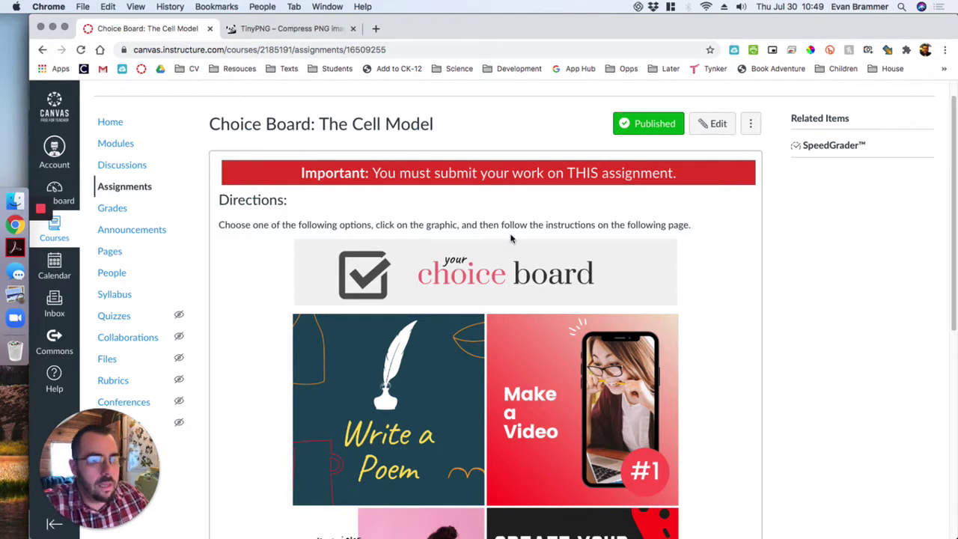
scroll(435, 236, "down", 1)
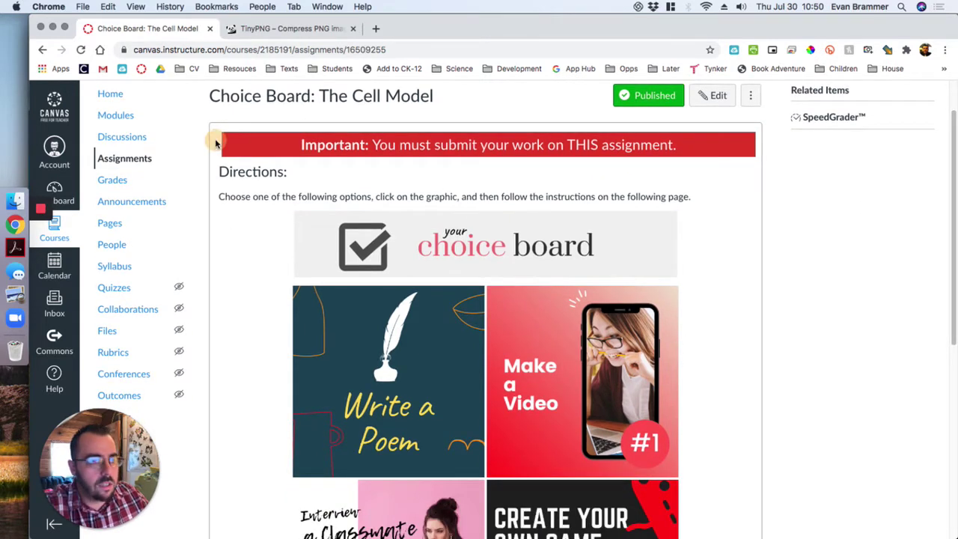
left_click_drag(215, 137, 659, 180)
left_click(555, 184)
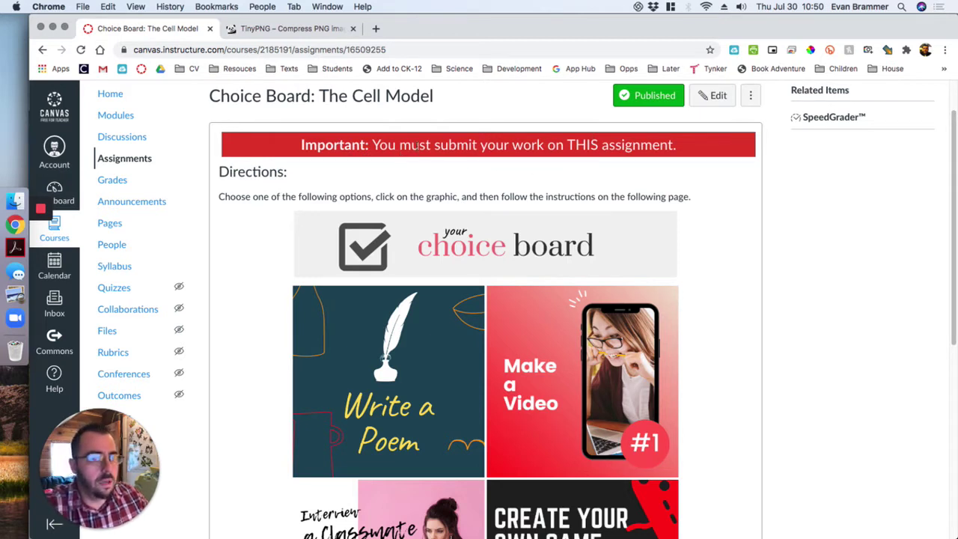
left_click_drag(214, 176, 692, 197)
left_click(638, 178)
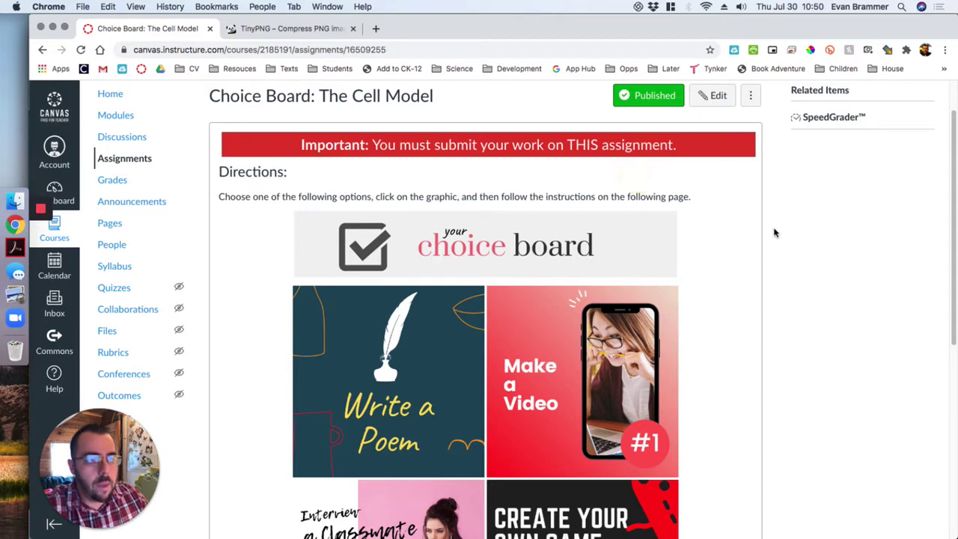
Scroll down to the image grid and open the Make a Video choice page
scroll(728, 218, "down", 1)
scroll(728, 218, "down", 2)
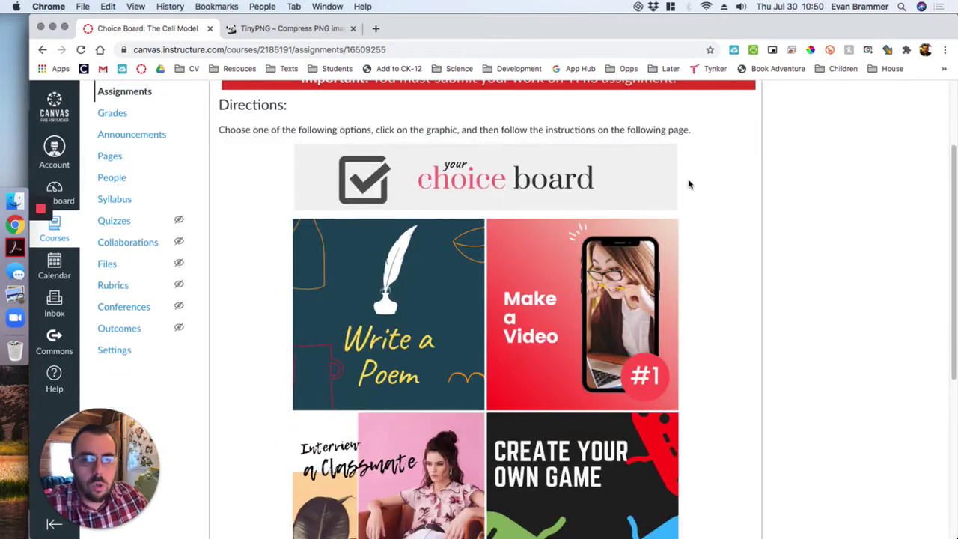
scroll(687, 176, "down", 1)
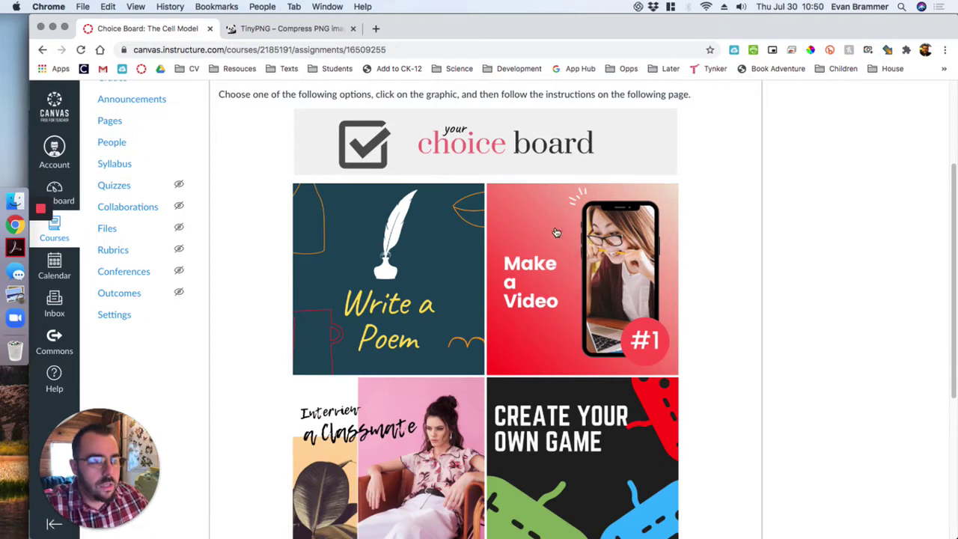
left_click(626, 250)
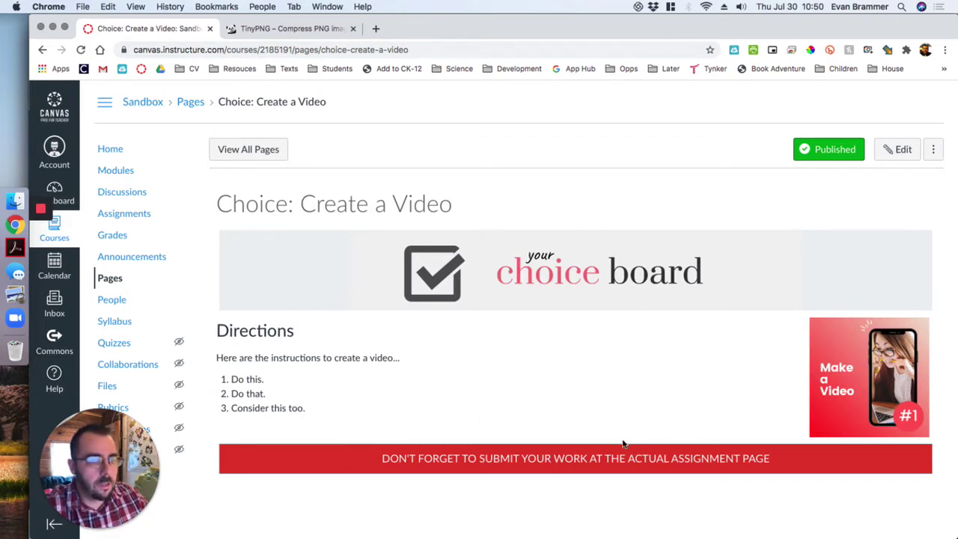
Add a new assignment 'Choice Board: Energy Flow Model' to Unit 4: Cells and open it
left_click(116, 172)
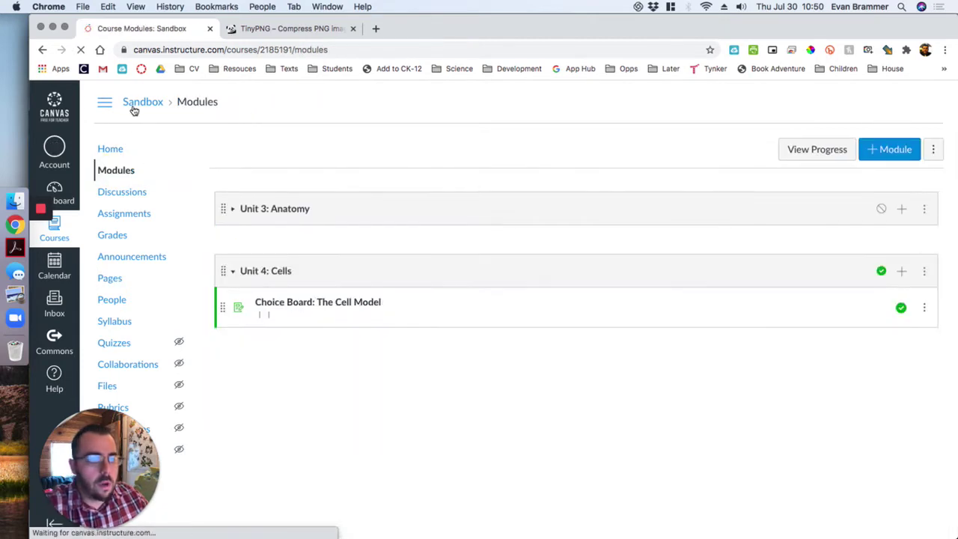
left_click(903, 273)
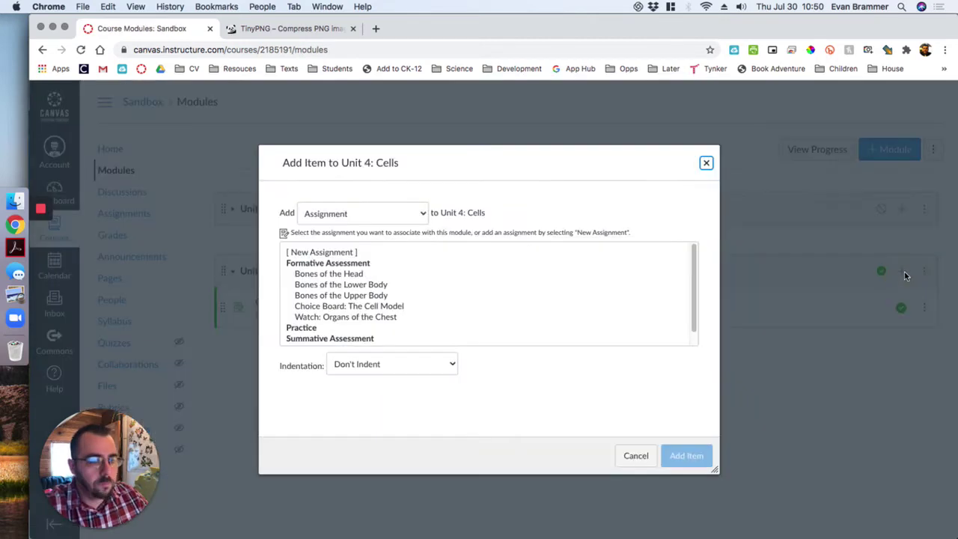
left_click(329, 255)
left_click(427, 368)
type("Choice Board:")
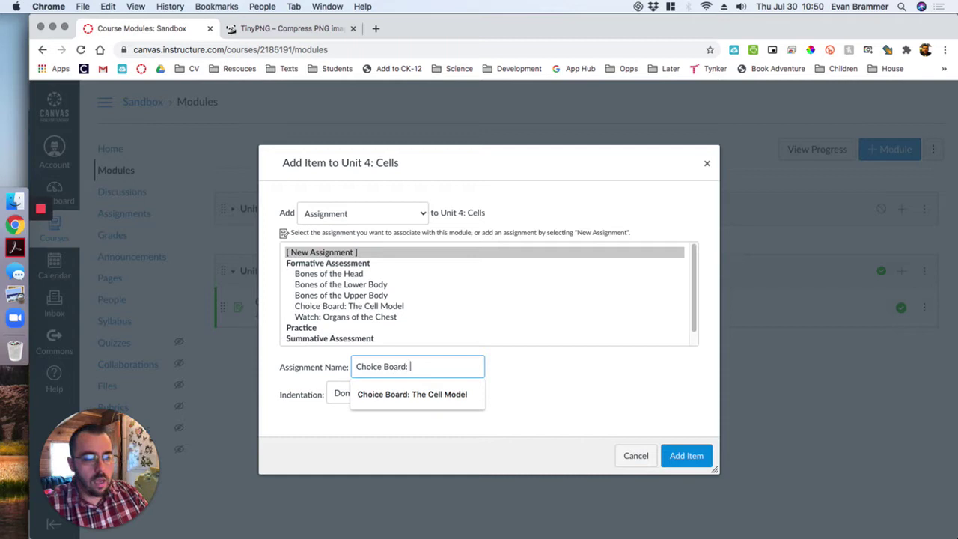
type(" Ene")
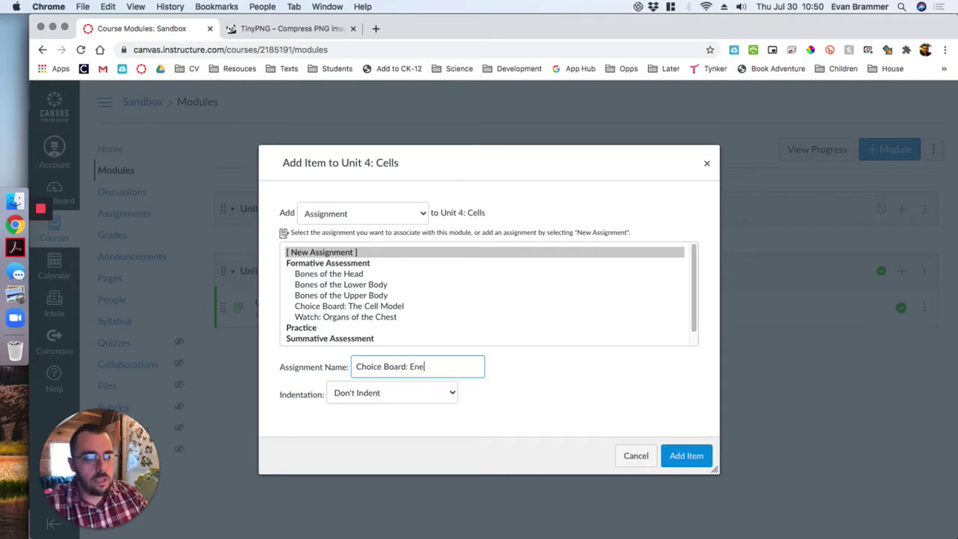
type("rgy Flow Model")
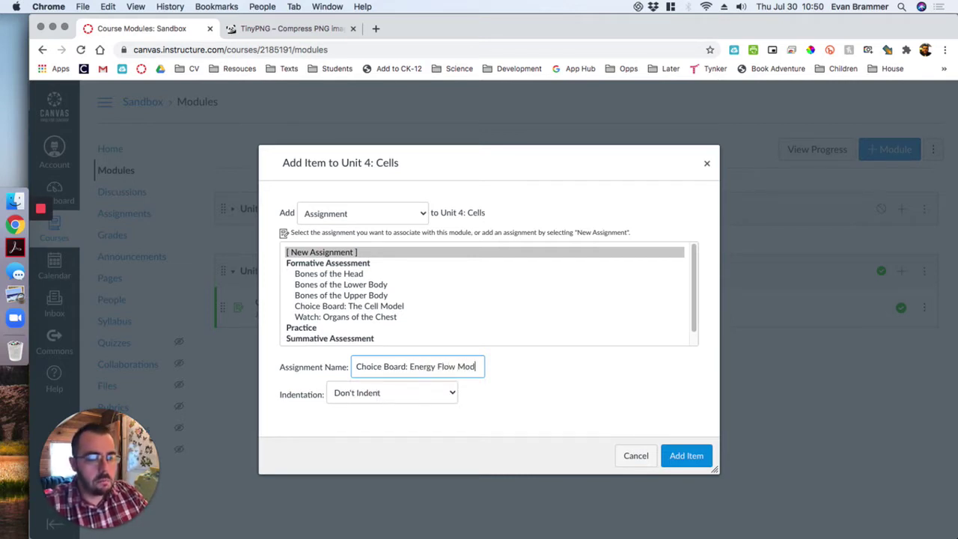
left_click(686, 456)
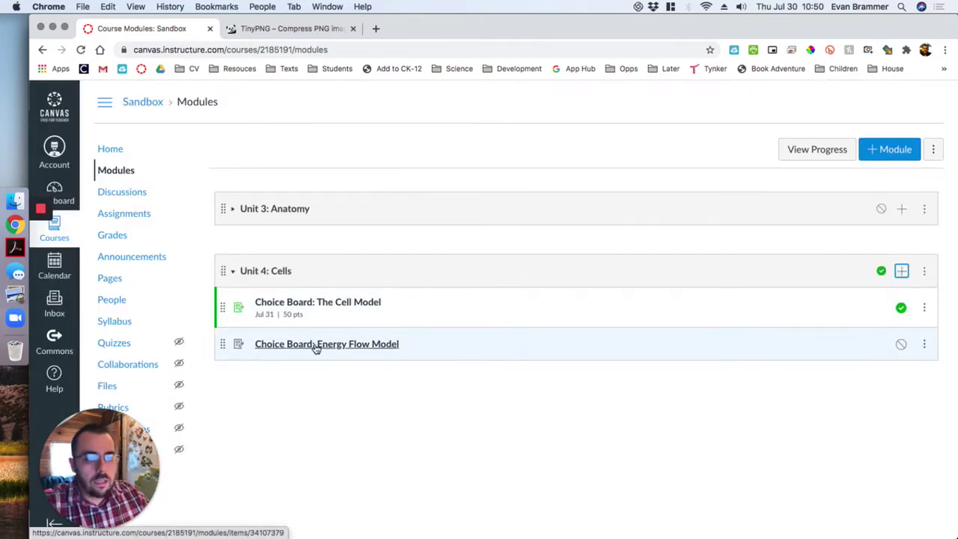
left_click(316, 346)
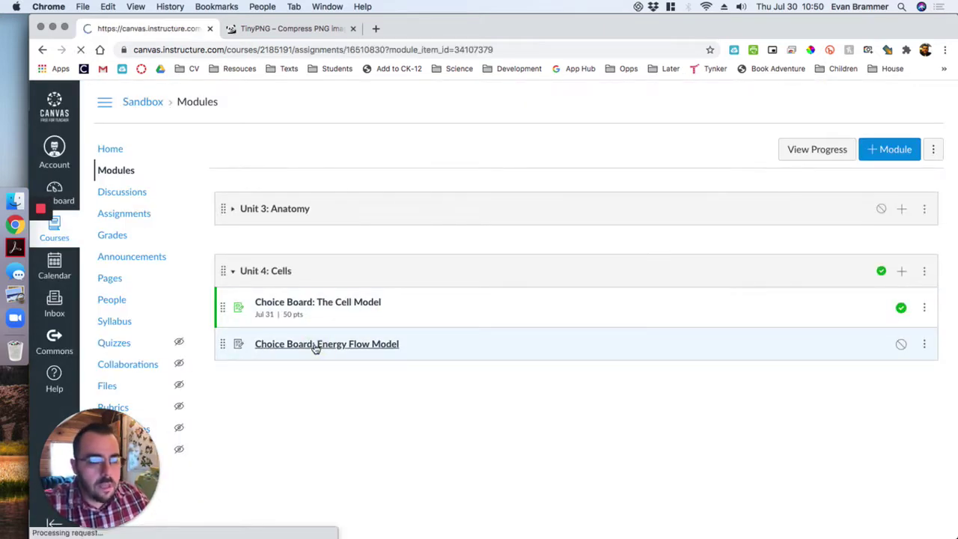
Edit the Energy Flow Model assignment and insert a 1x1 table into its description
left_click(725, 152)
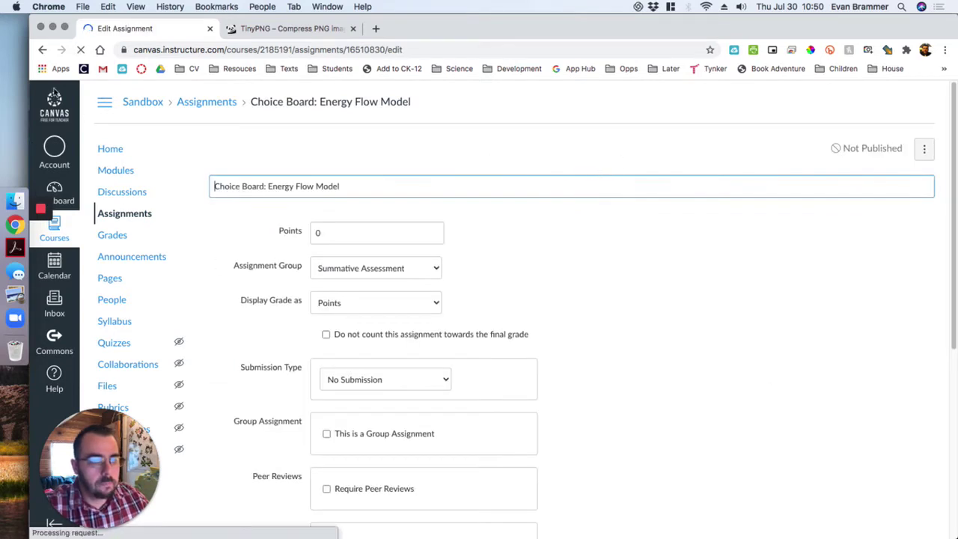
left_click(411, 258)
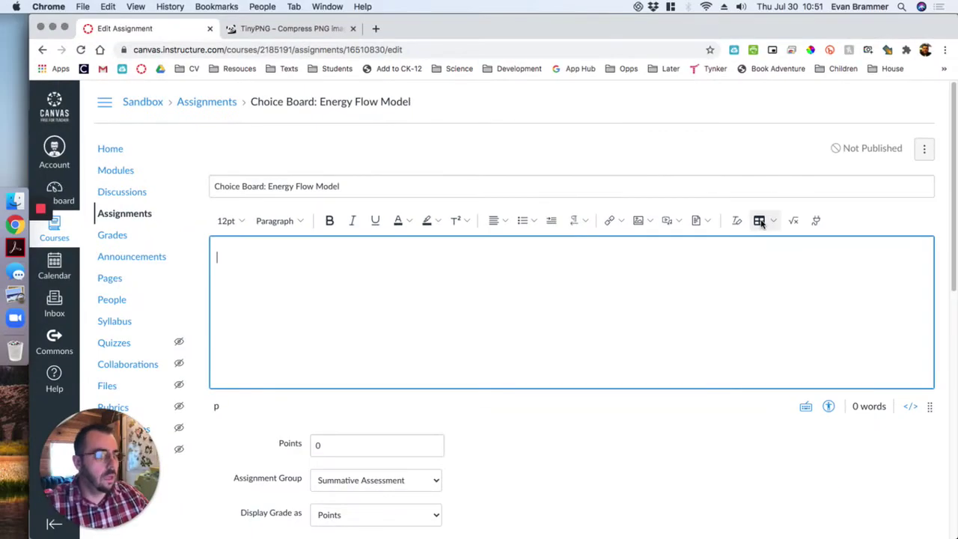
left_click(760, 222)
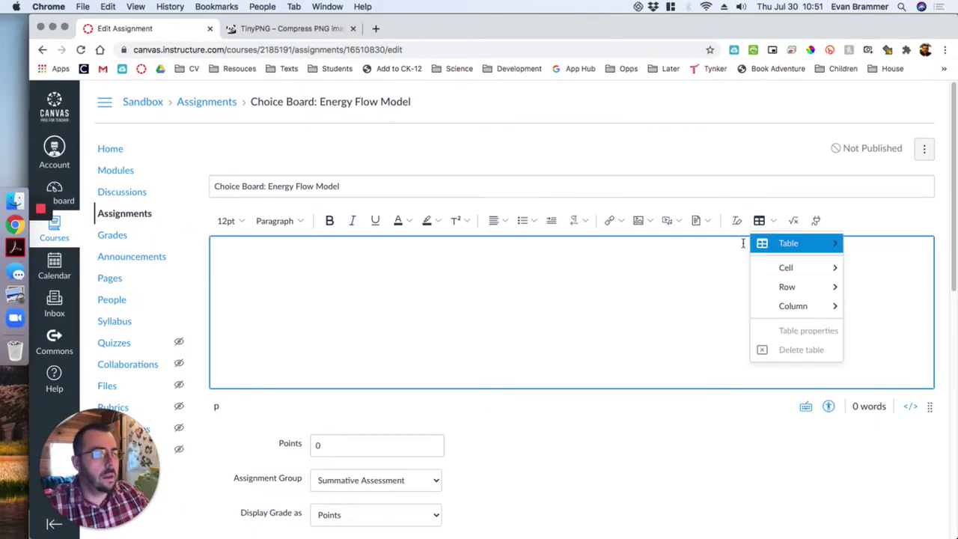
mouse_move(757, 242)
left_click(850, 240)
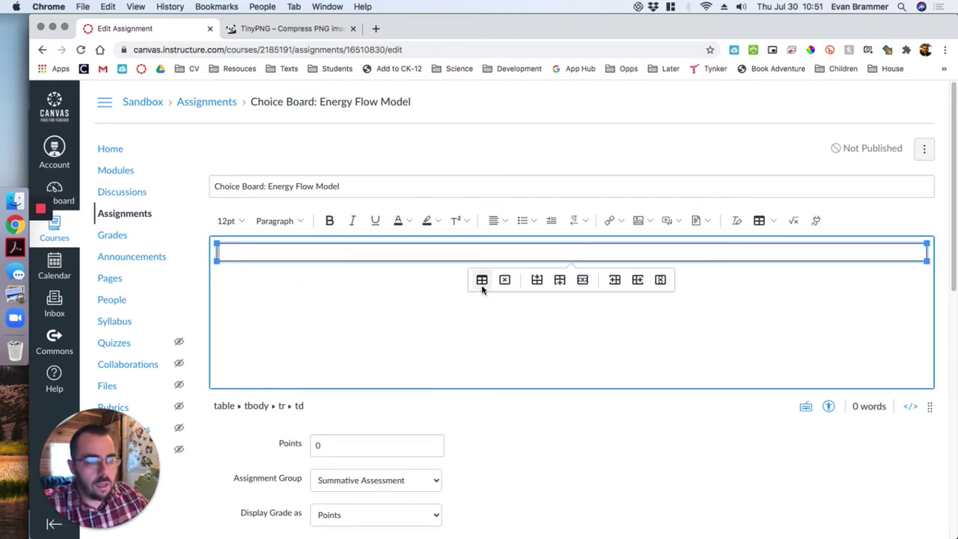
Set the table's border style to None and its background to red #E03E2D
left_click(482, 280)
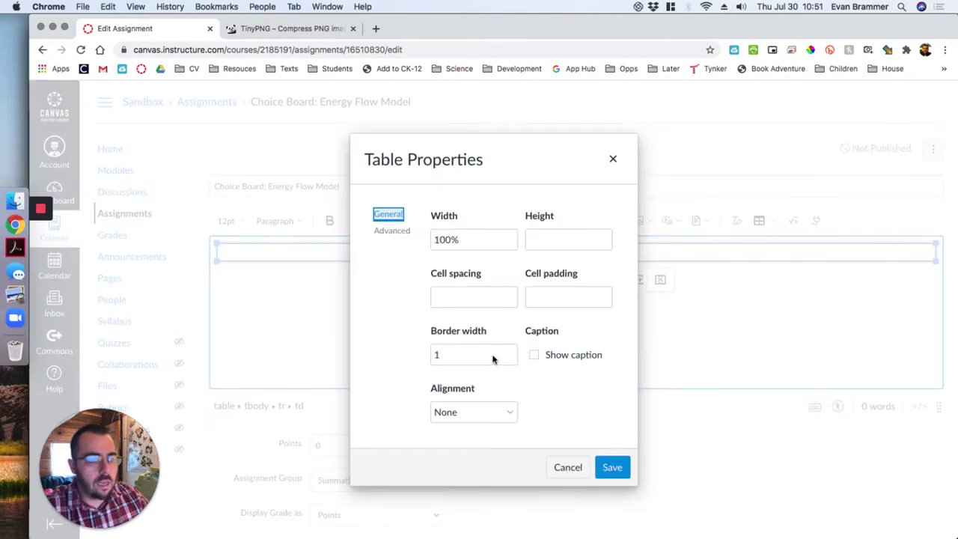
left_click(402, 234)
left_click(561, 241)
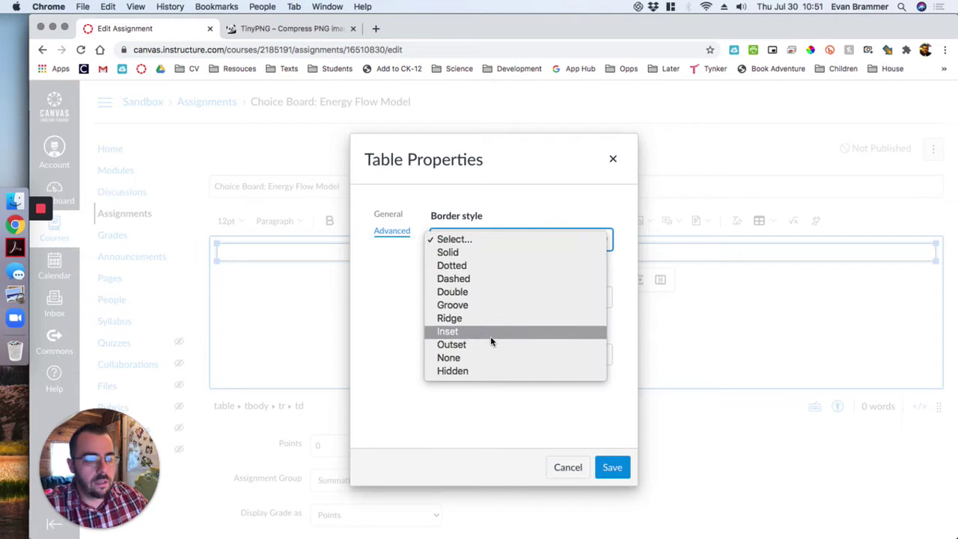
left_click(488, 358)
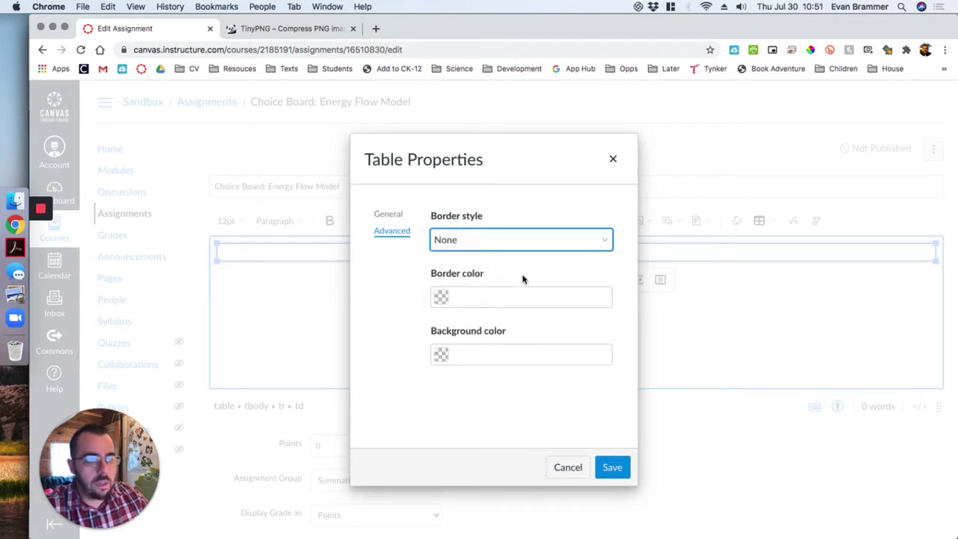
left_click(441, 355)
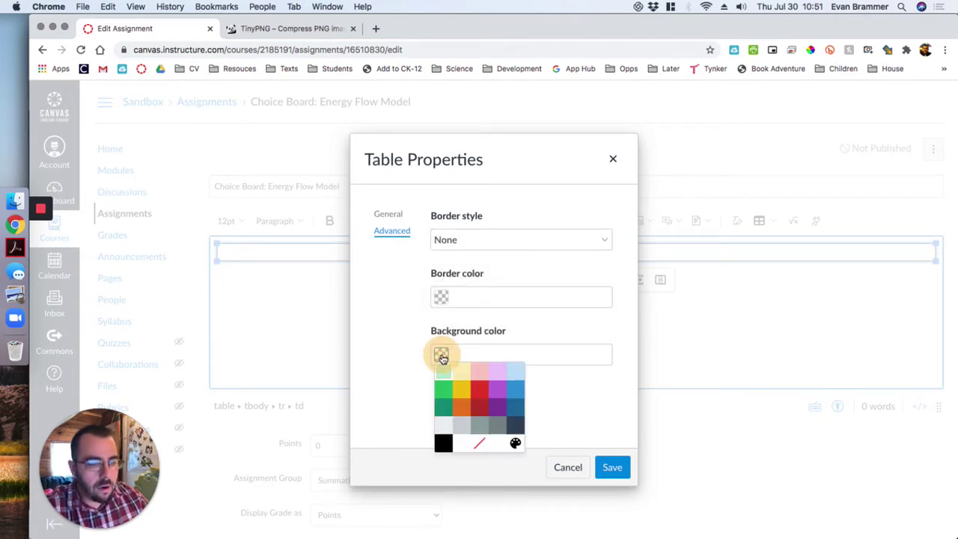
left_click(479, 391)
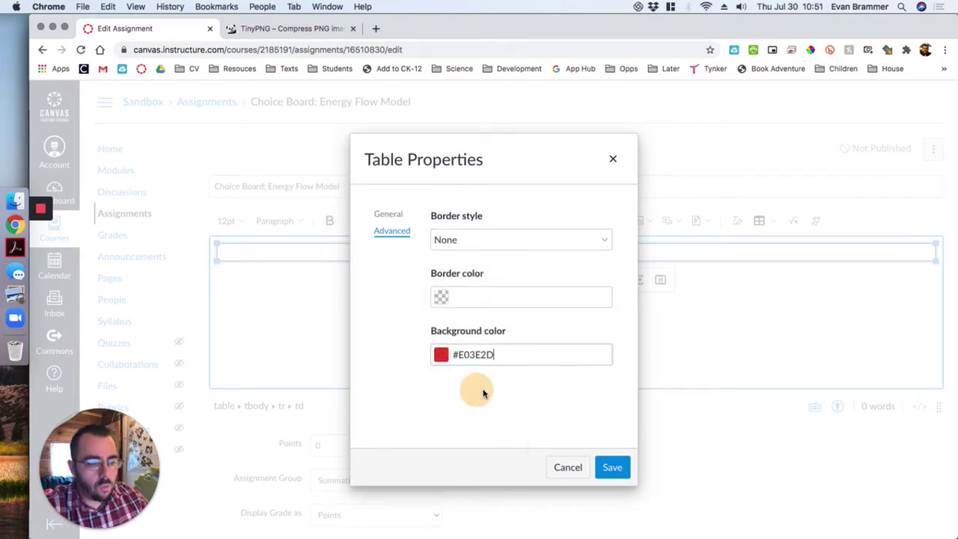
left_click(613, 468)
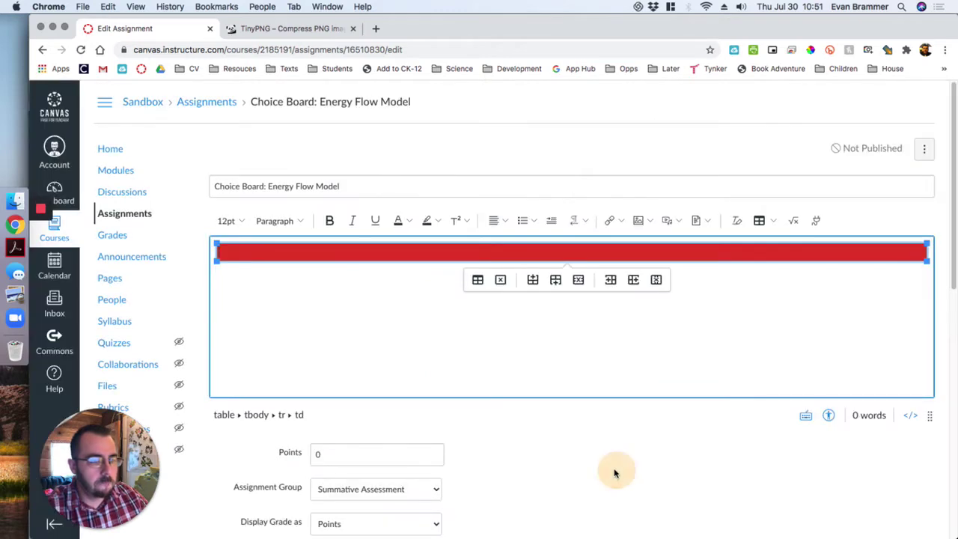
Centre the banner cell and type 'Don't forget to submit your assignment here!' in 18pt coloured text
left_click(502, 220)
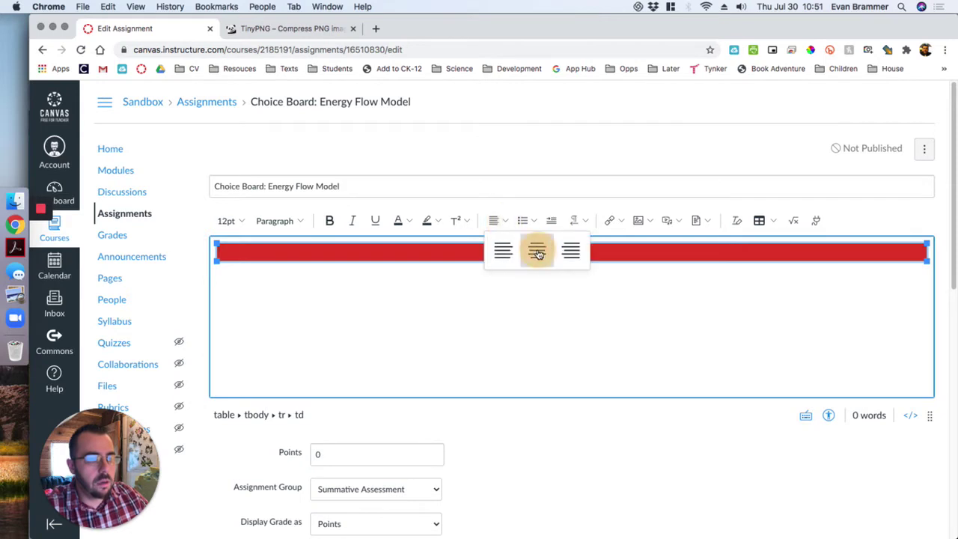
left_click(537, 250)
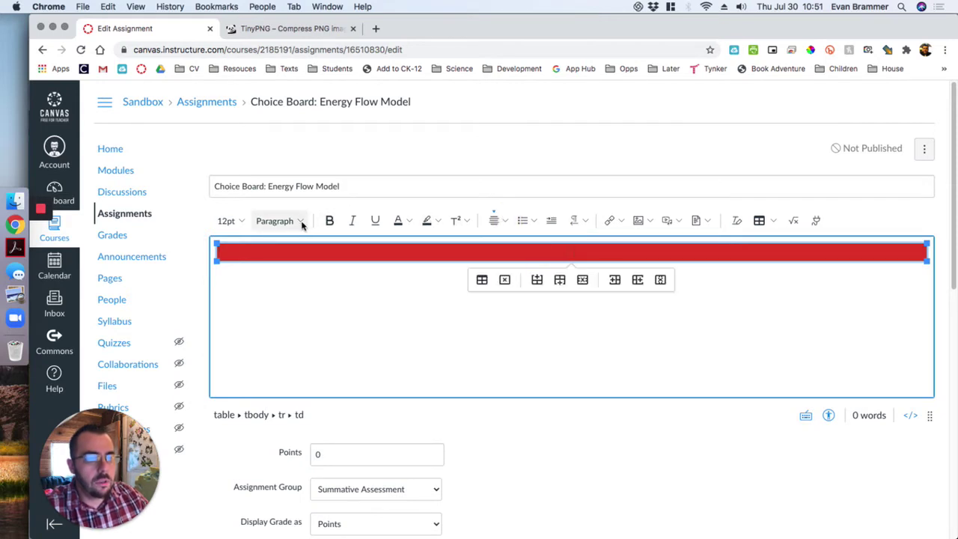
left_click(239, 221)
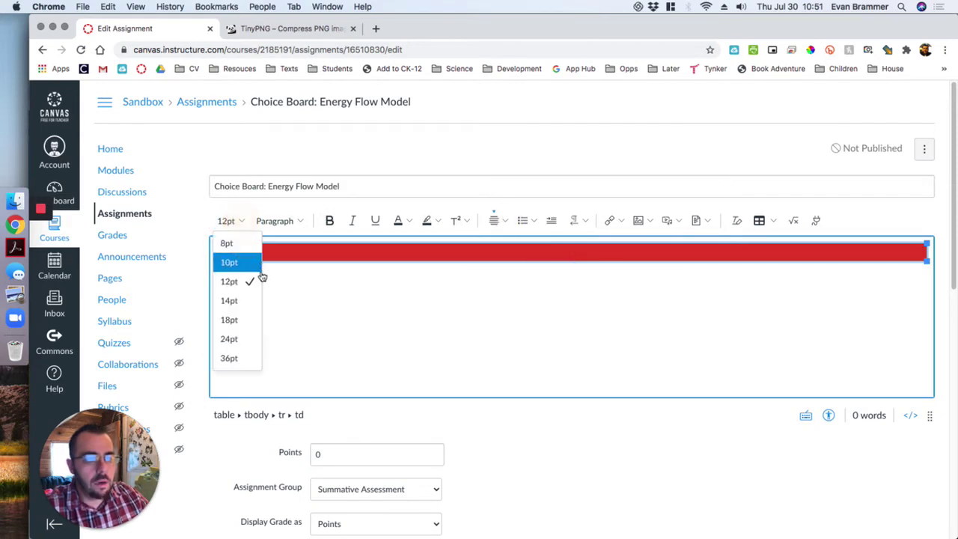
left_click(247, 319)
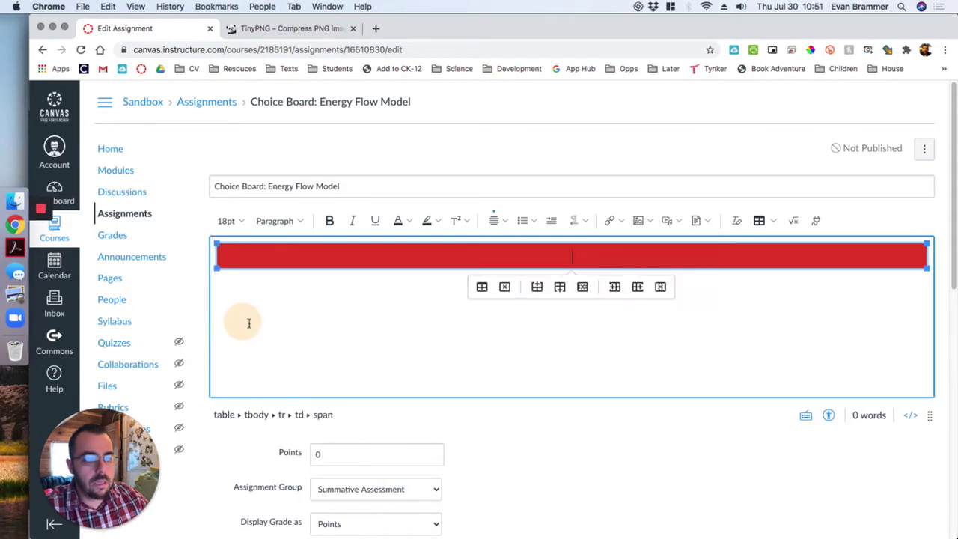
left_click(409, 222)
left_click(397, 311)
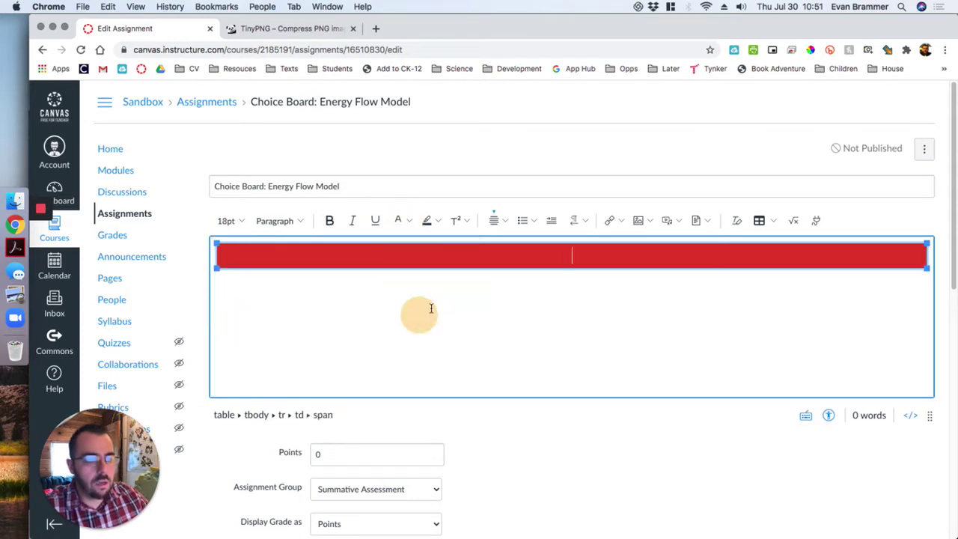
type("Don't for")
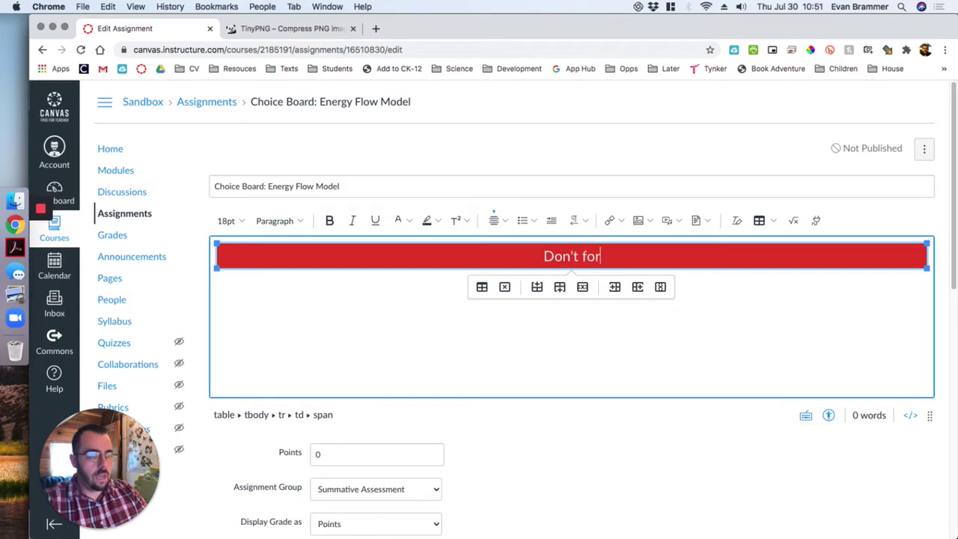
type("get to submit")
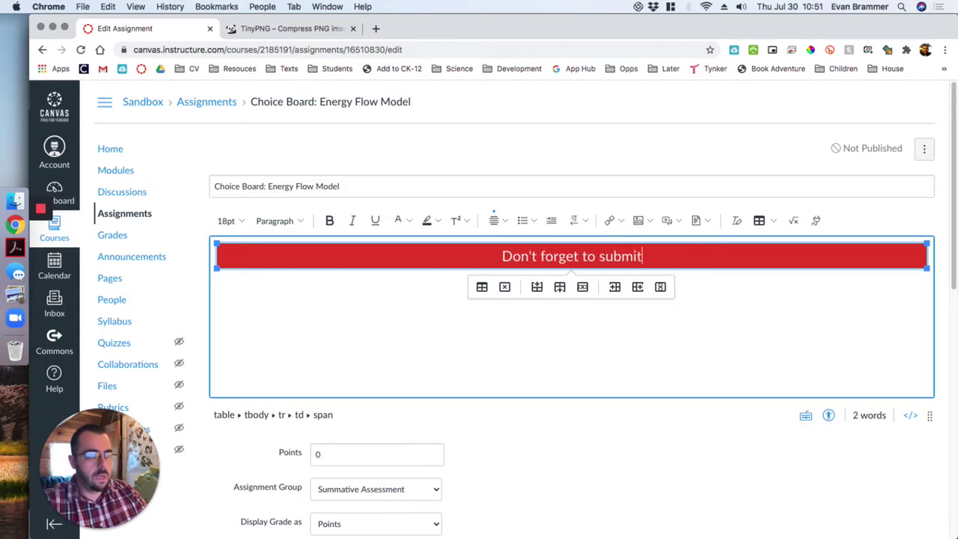
type(" your assignment here")
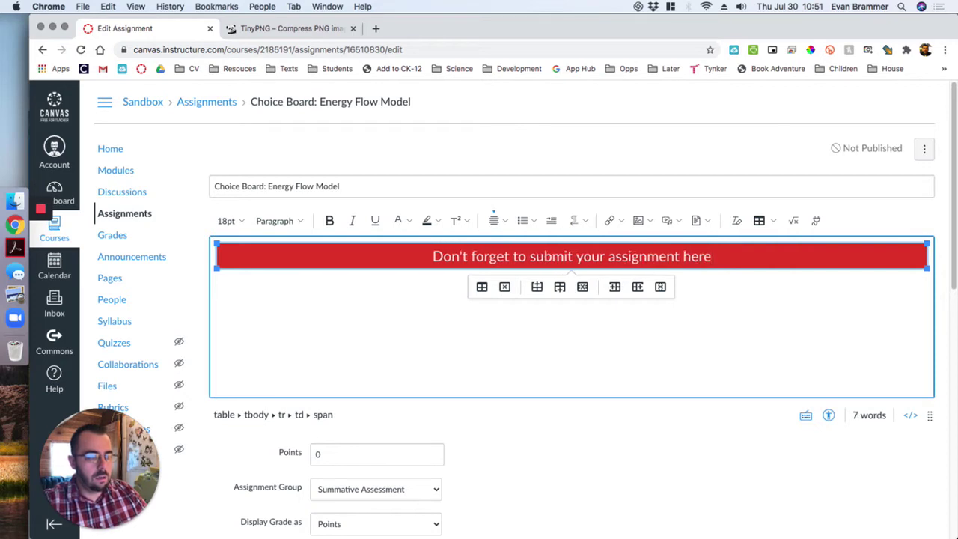
type("!")
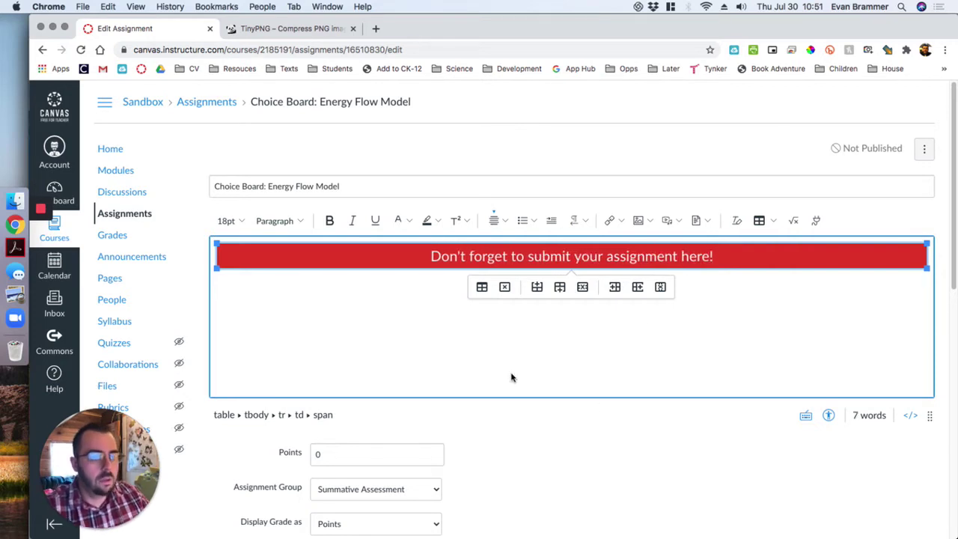
left_click(439, 341)
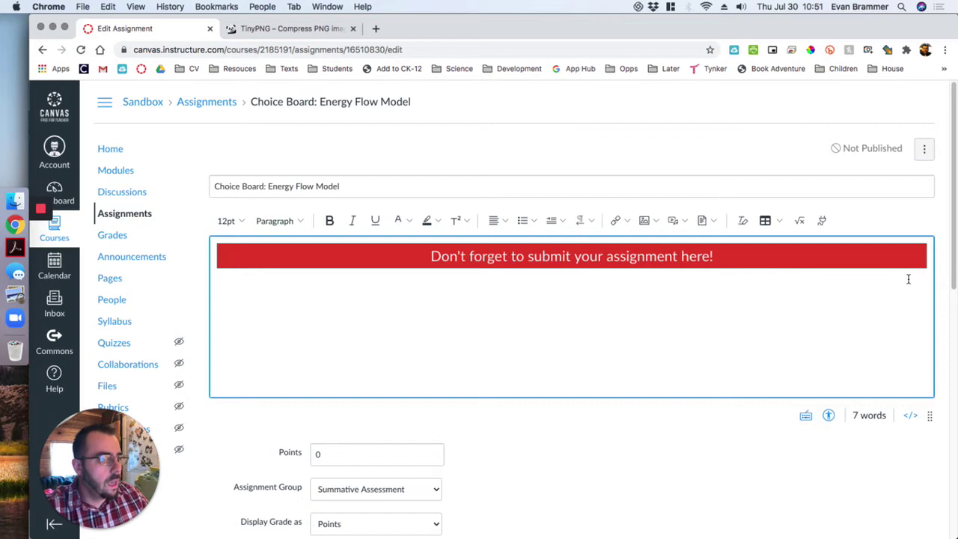
left_click(927, 260)
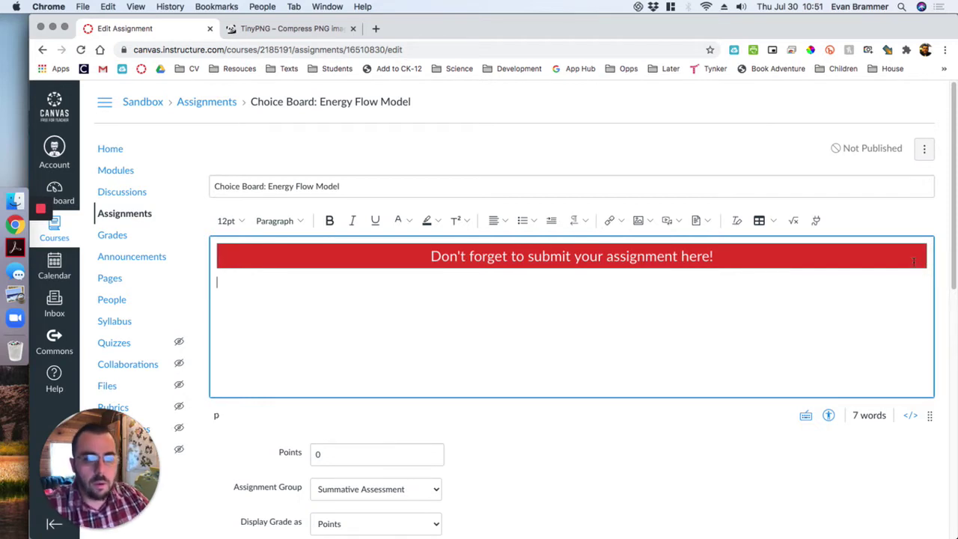
Type 'Directions' and a sentence asking students to select one Choice Board option
type("Directions ")
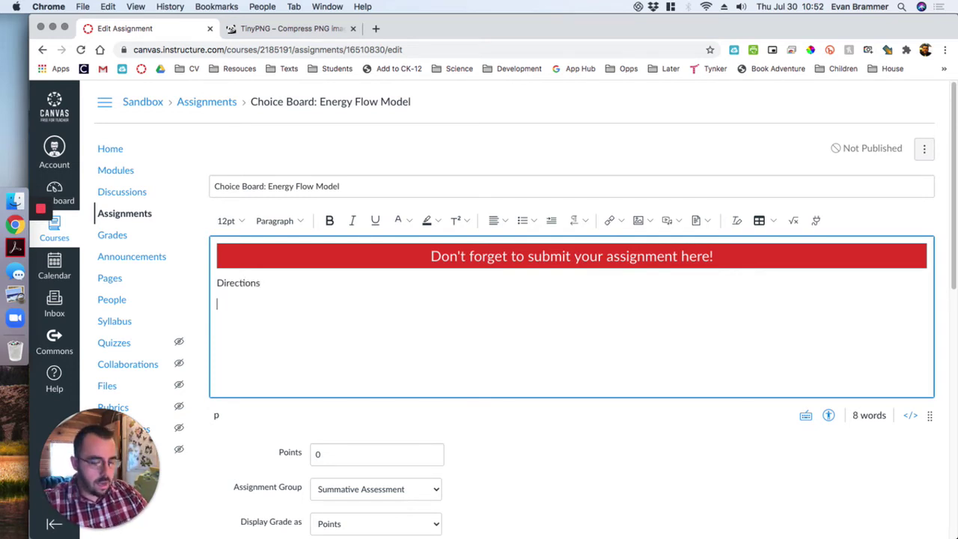
type("Today we're going to")
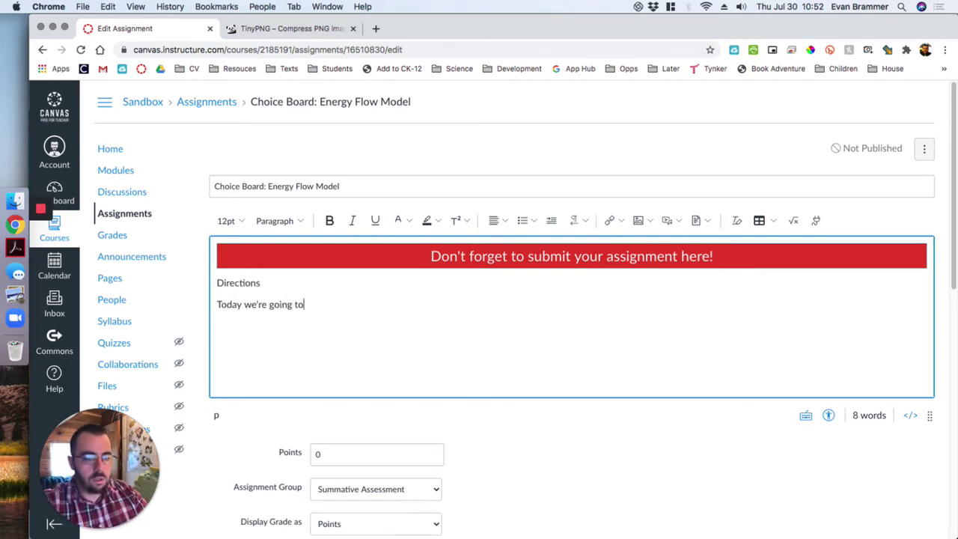
type(" do ")
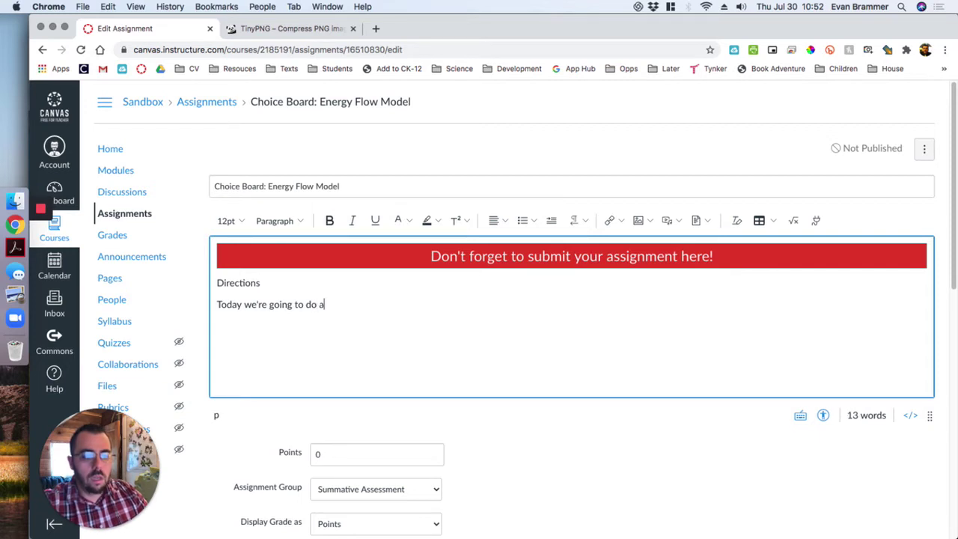
type("a choice ba")
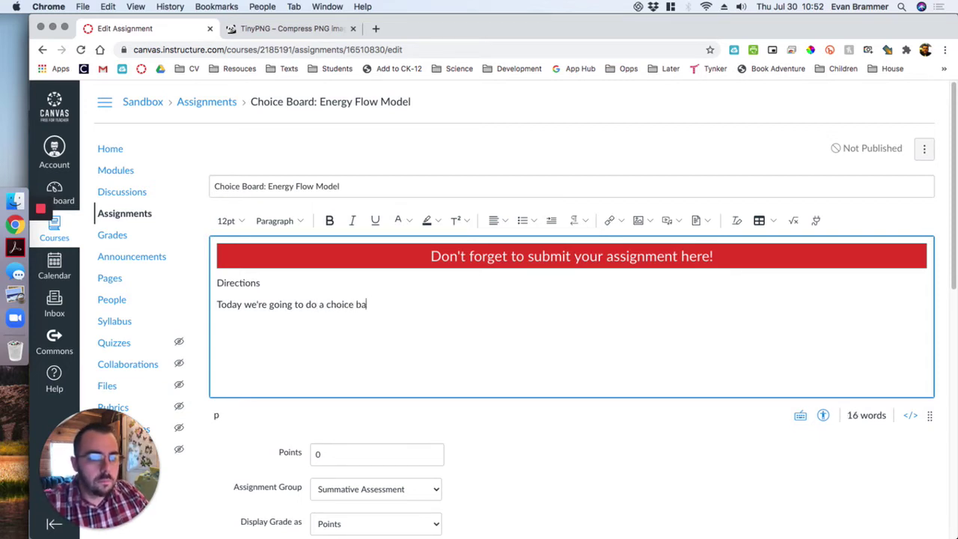
key("BackSpace")
key("BackSpace")
key("BackSpace")
key("BackSpace")
key("BackSpace")
key("BackSpace")
key("BackSpace")
key("BackSpace")
key("BackSpace")
key("BackSpace")
key("BackSpace")
key("BackSpace")
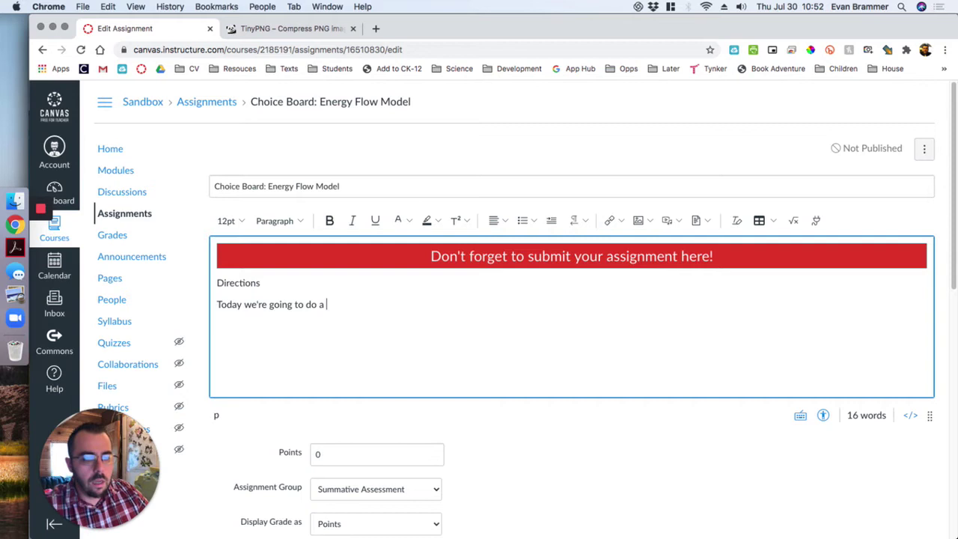
type("Choice Board")
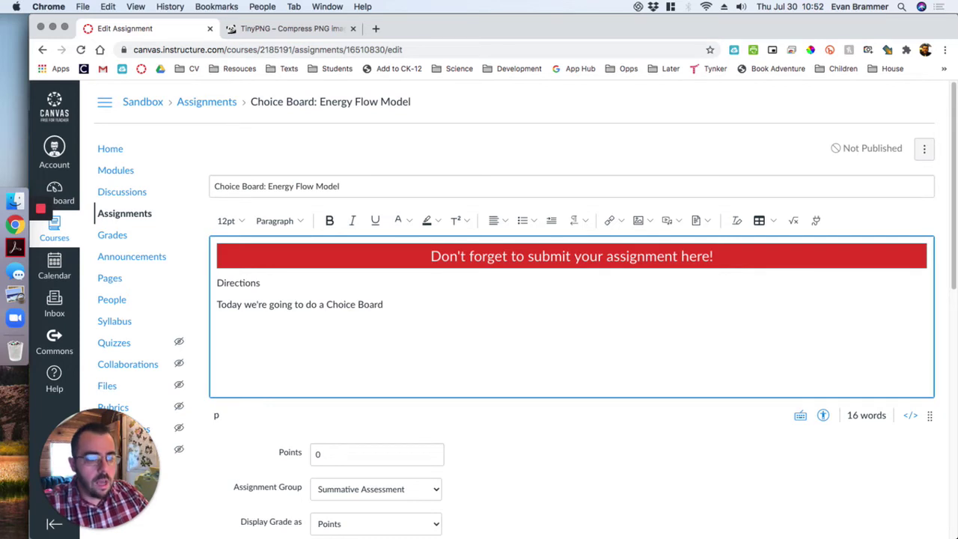
type("please s")
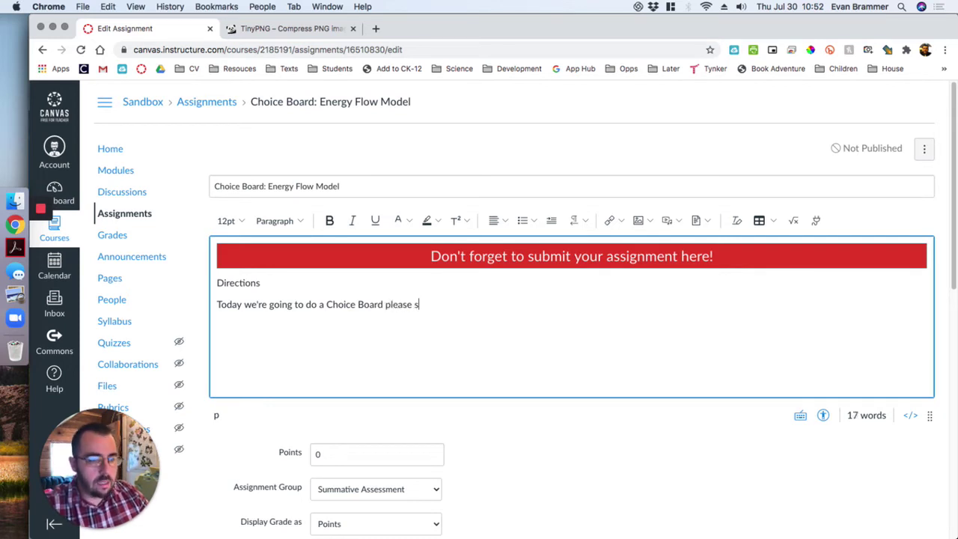
type("elect one ")
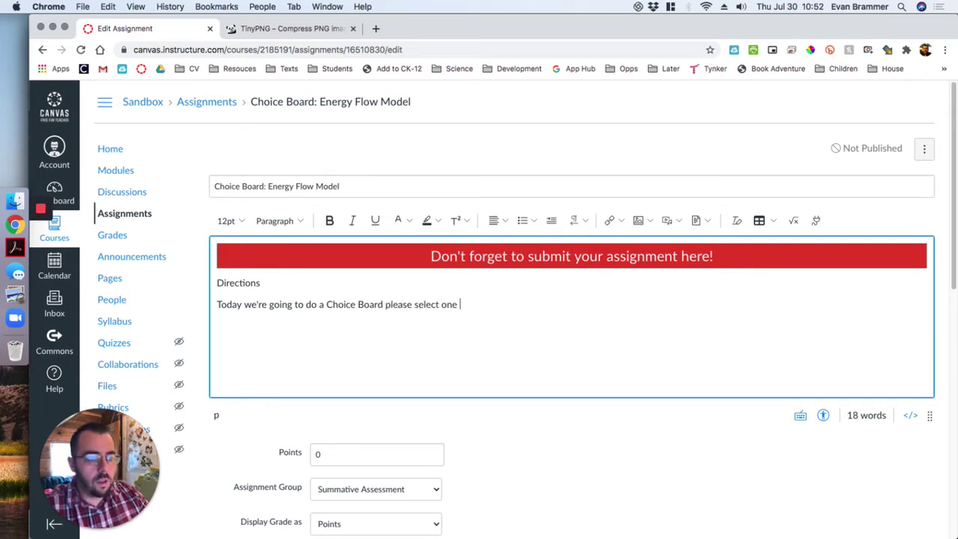
type("fo thof the")
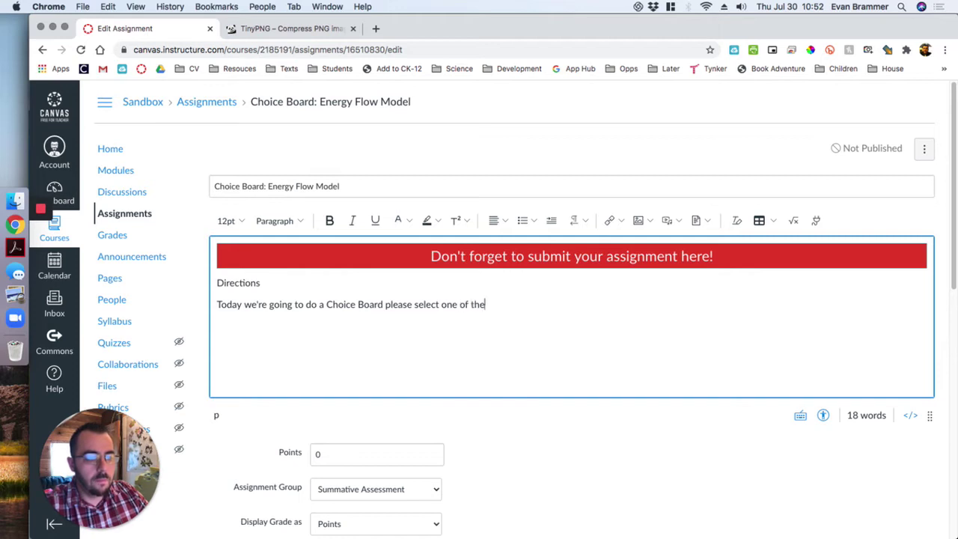
type(" following and")
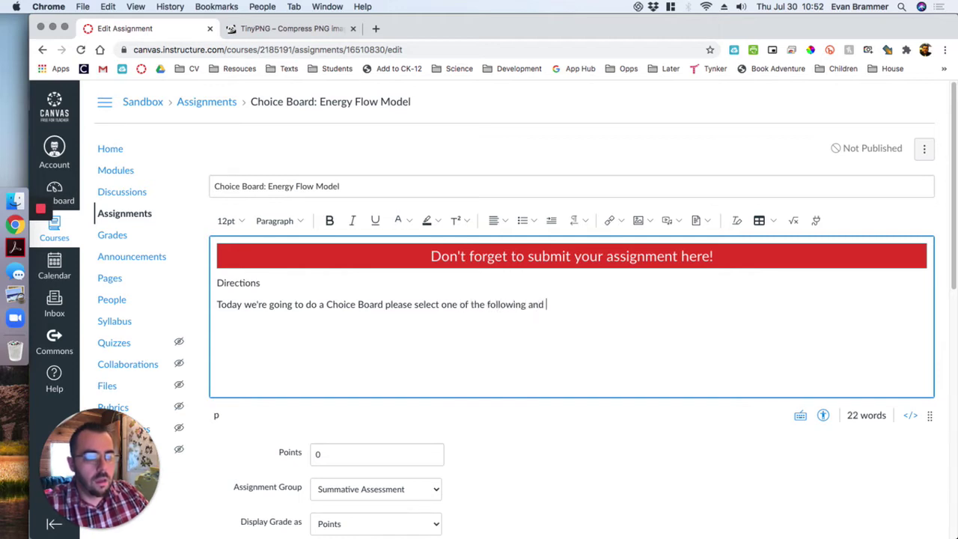
type(" com")
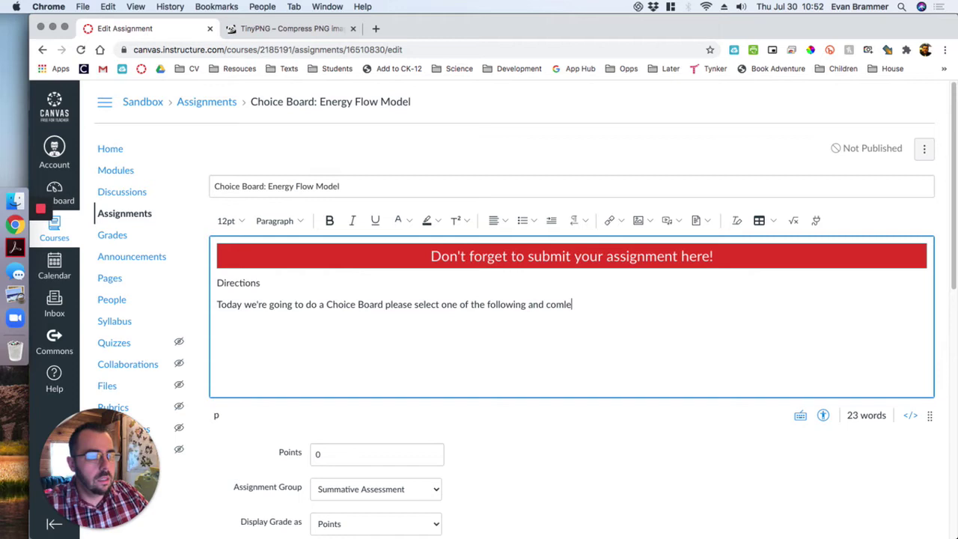
type("plete")
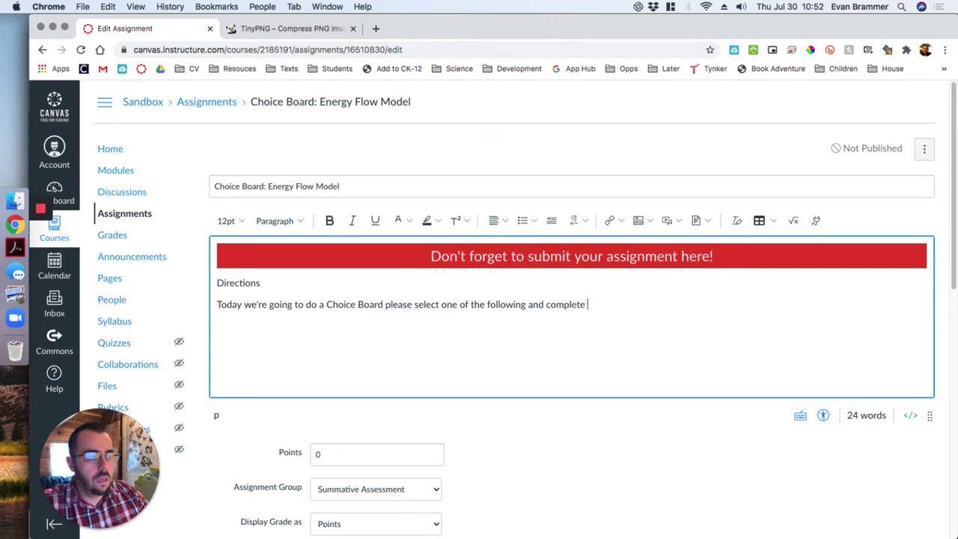
type(" according to the di")
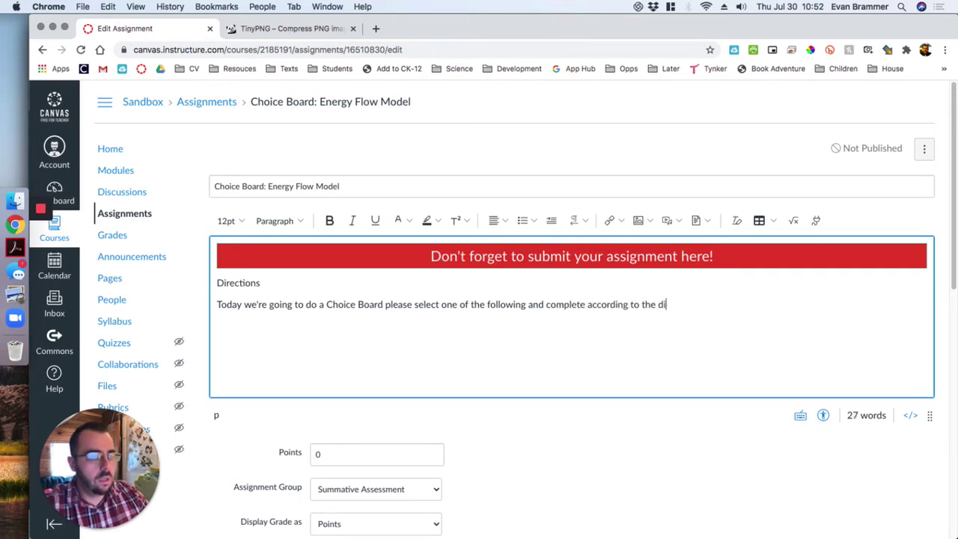
type("rections.")
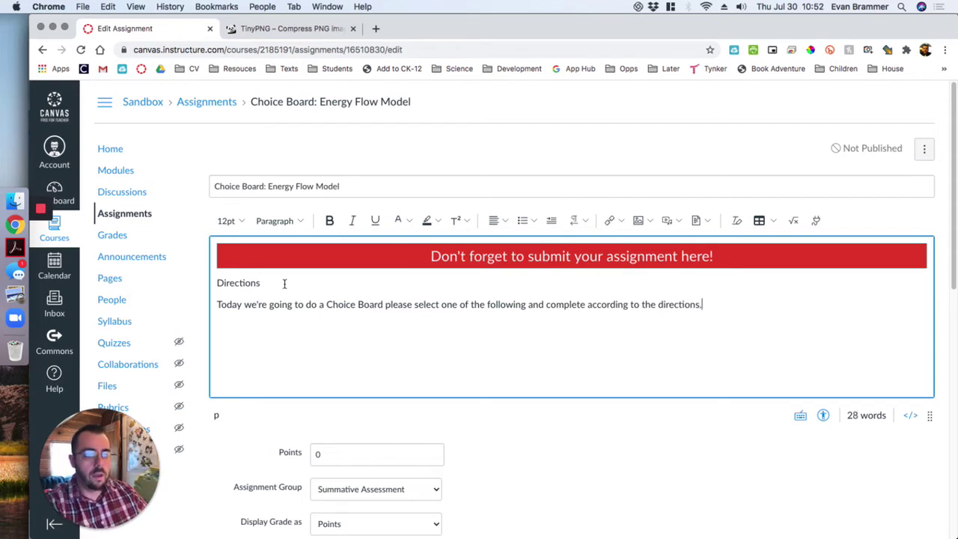
Format 'Directions' as a Heading 2 and start a new paragraph below
left_click_drag(284, 282, 208, 282)
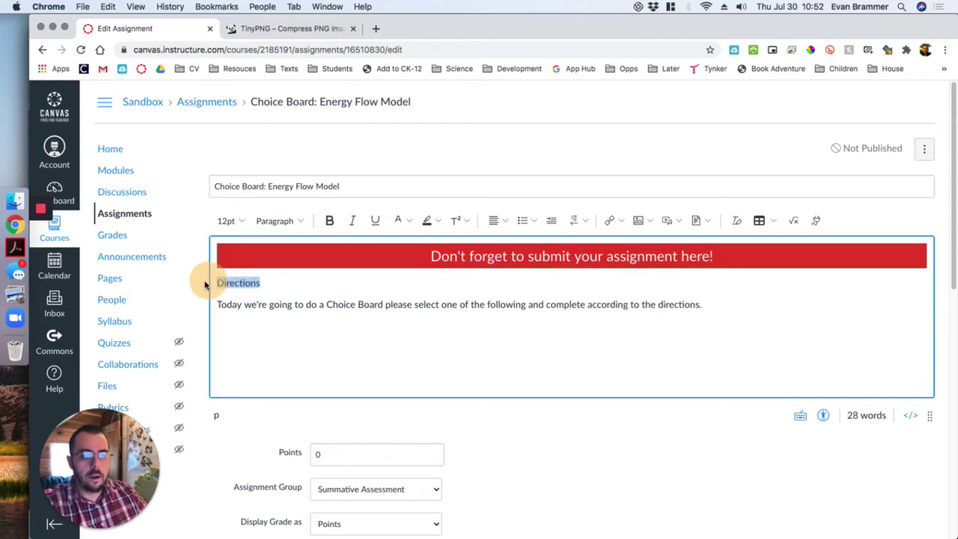
left_click(296, 223)
left_click(298, 243)
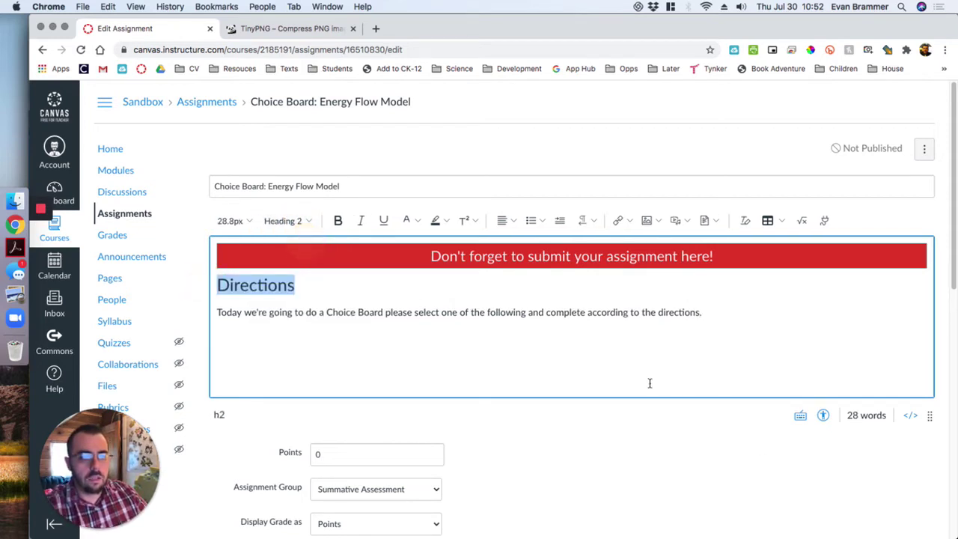
left_click(614, 368)
key("Return")
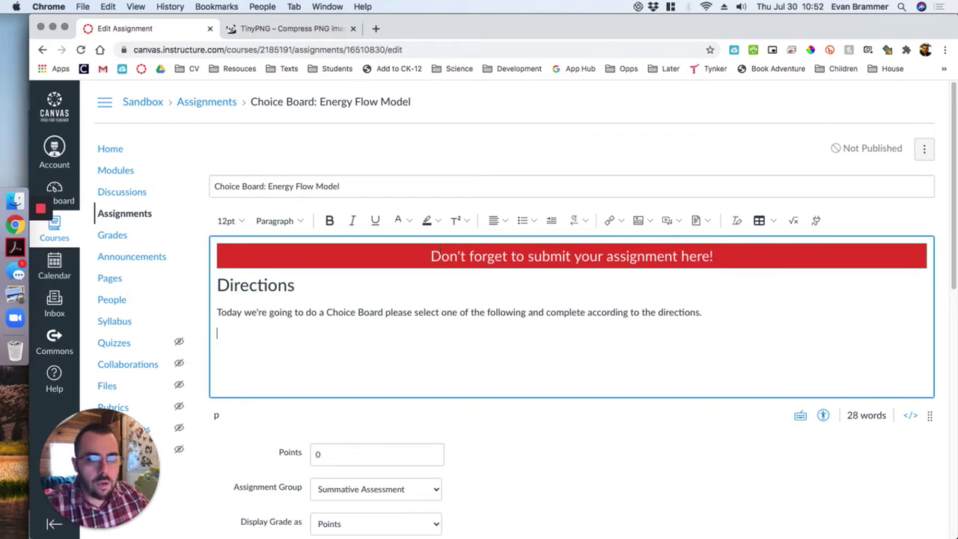
left_click(377, 28)
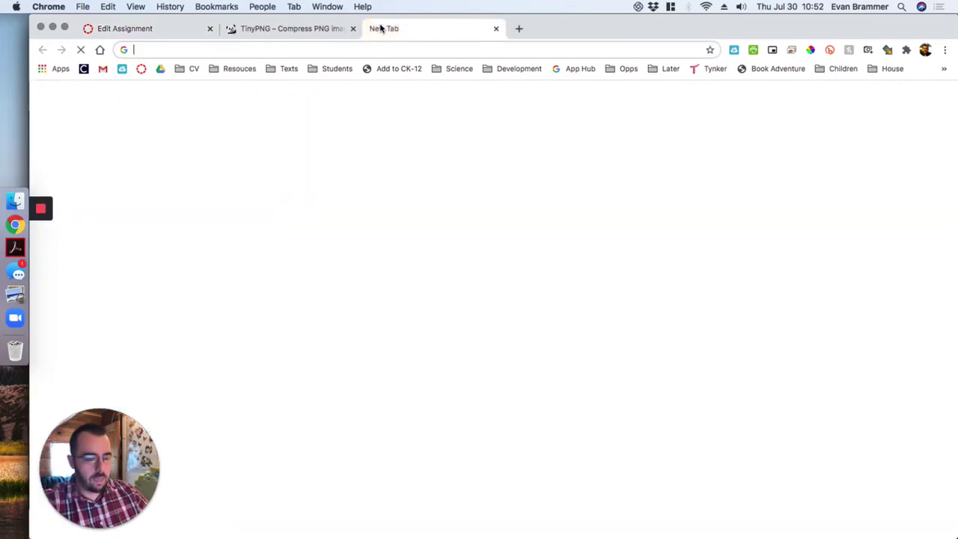
type("canva")
key("Return")
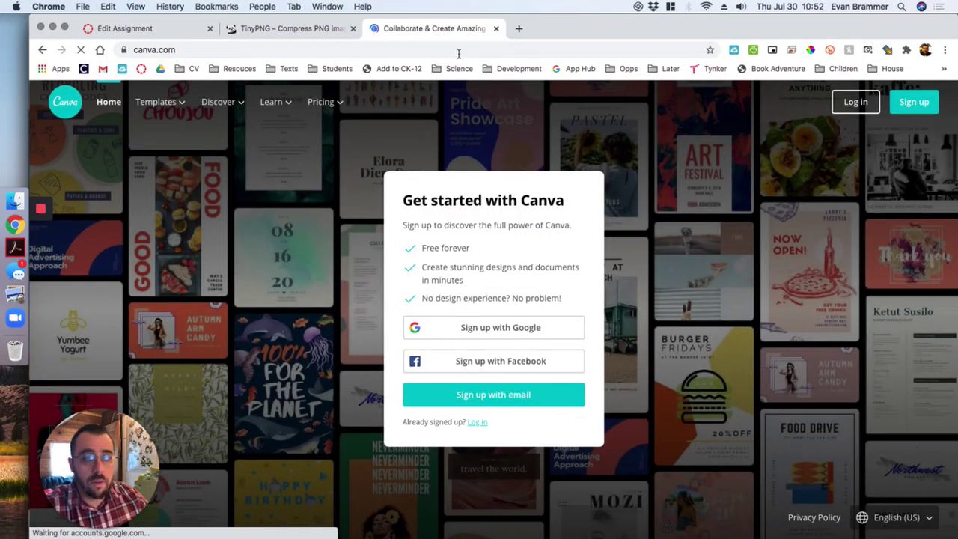
left_click(497, 29)
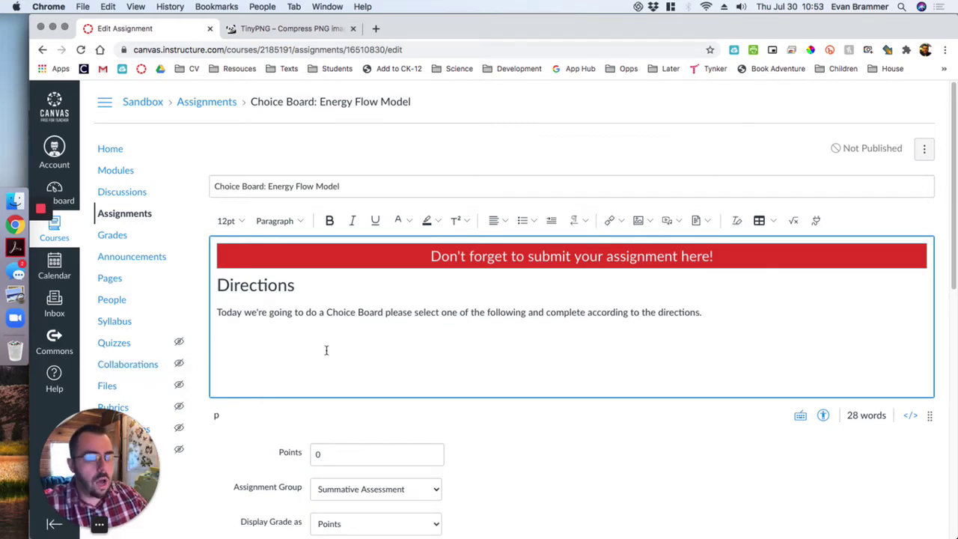
Check the TinyPNG page showing five choice board PNGs compressed with 70% savings
left_click(652, 221)
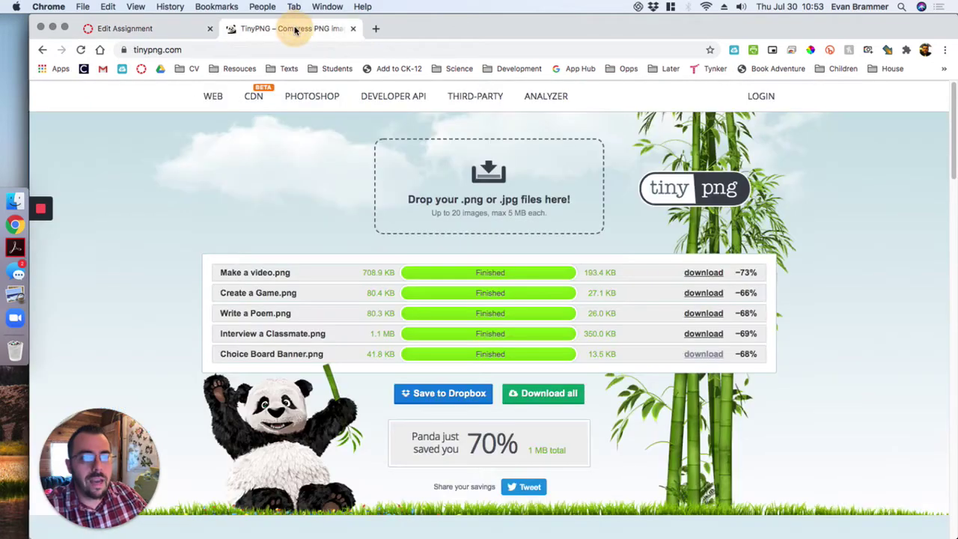
left_click(290, 28)
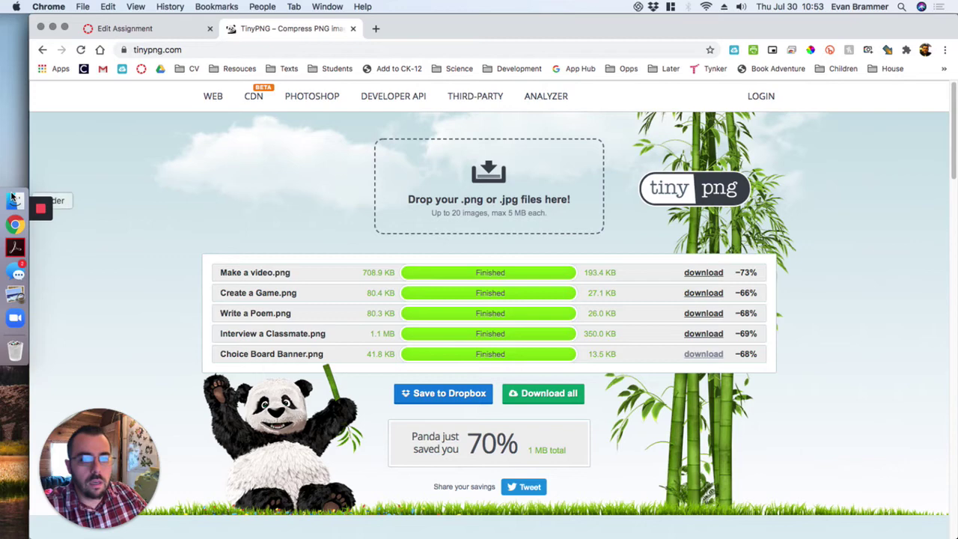
Compress Choice Board Banner.png in TinyPNG from 41.8 KB to 13.5 KB, then return to Canvas
left_click(12, 197)
left_click(148, 163)
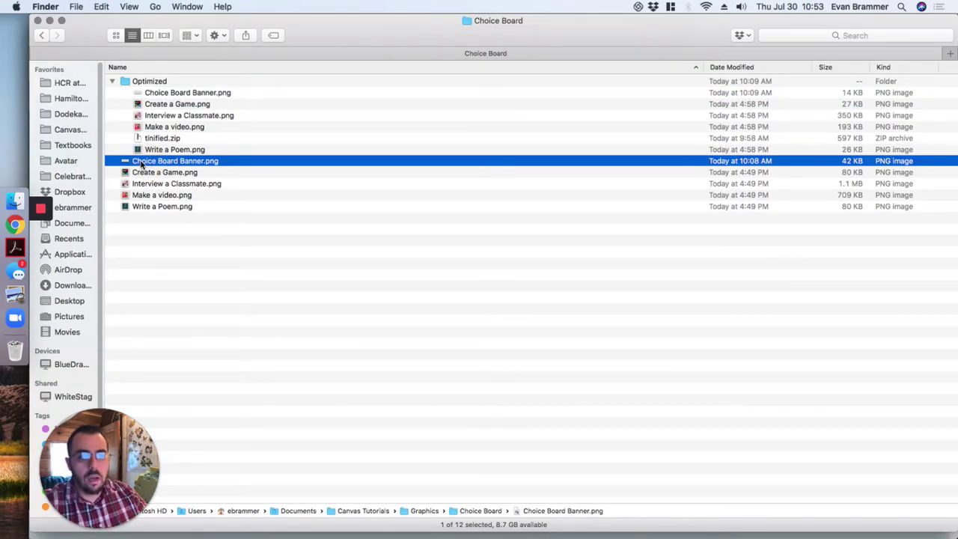
left_click_drag(140, 163, 453, 188)
key("super+Tab")
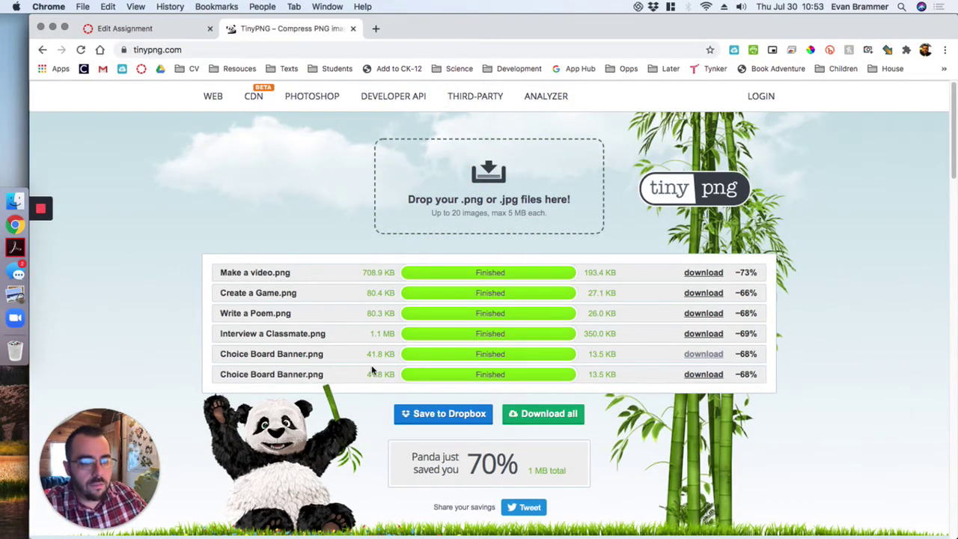
triple_click(389, 373)
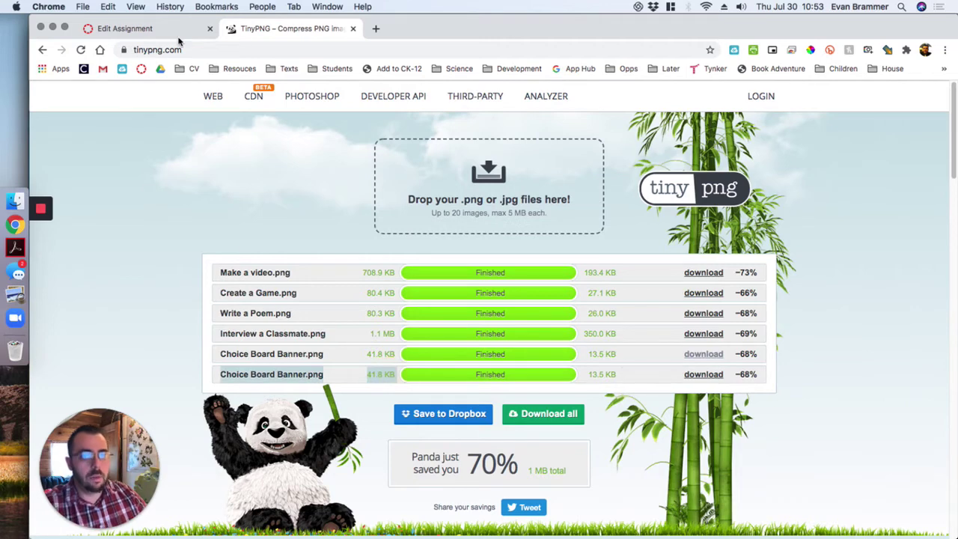
left_click(111, 31)
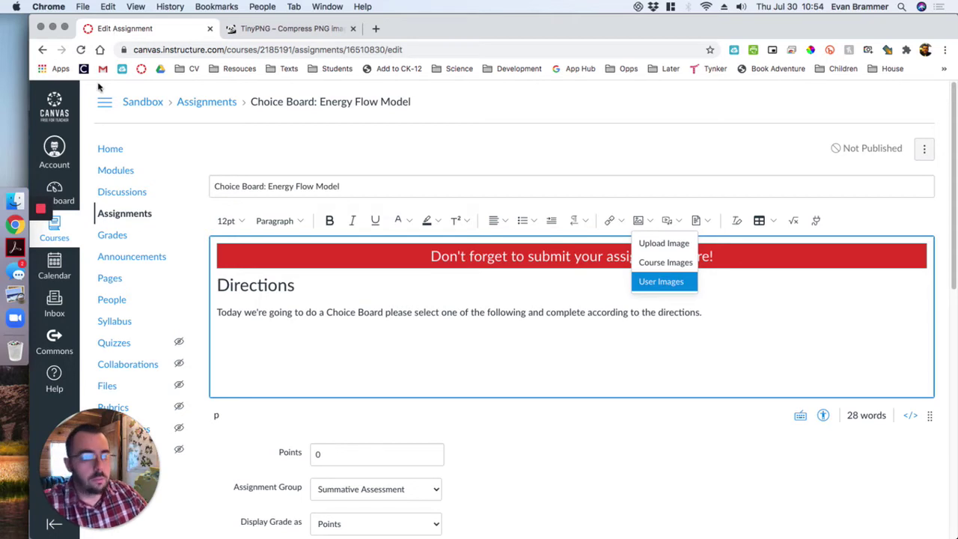
Below the directions, open Course Images and set the file filter to All
left_click(361, 373)
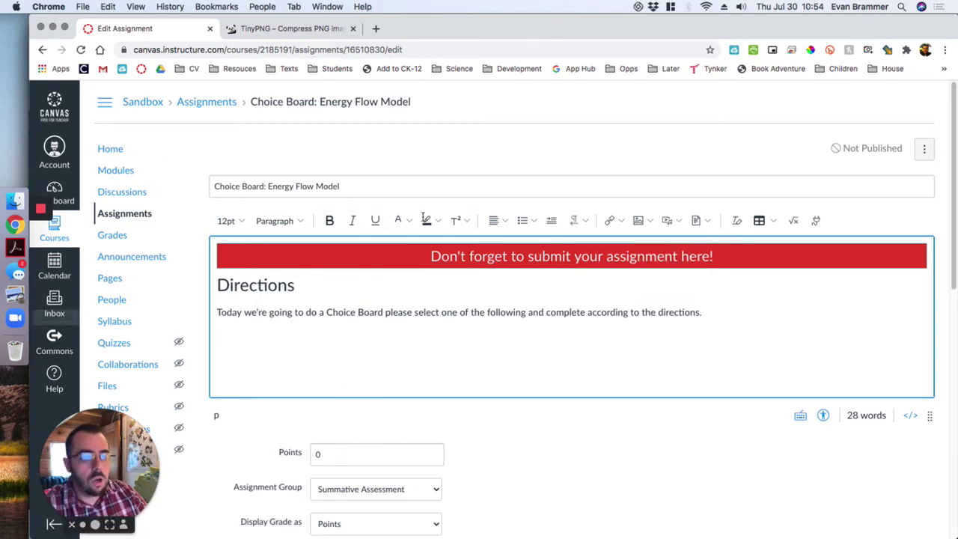
left_click(641, 221)
left_click(658, 261)
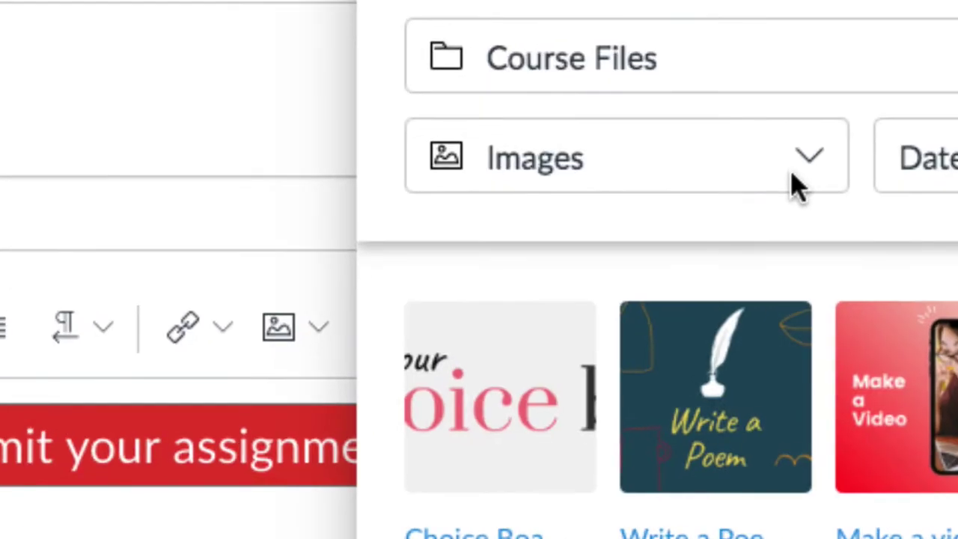
left_click(794, 142)
left_click(801, 158)
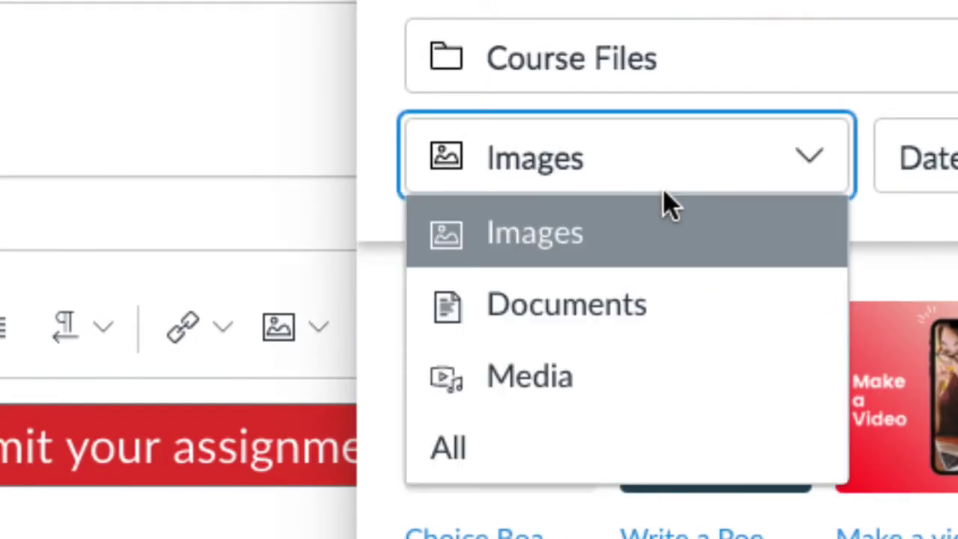
left_click(511, 430)
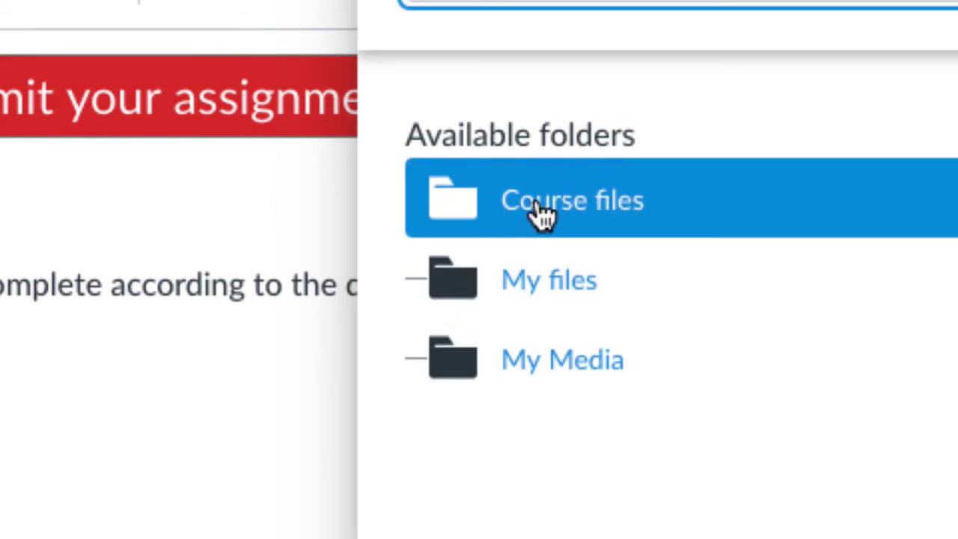
Insert Choice Board Banner.png from the Course files > Choice Board folder
left_click(539, 205)
scroll(560, 199, "down", 2)
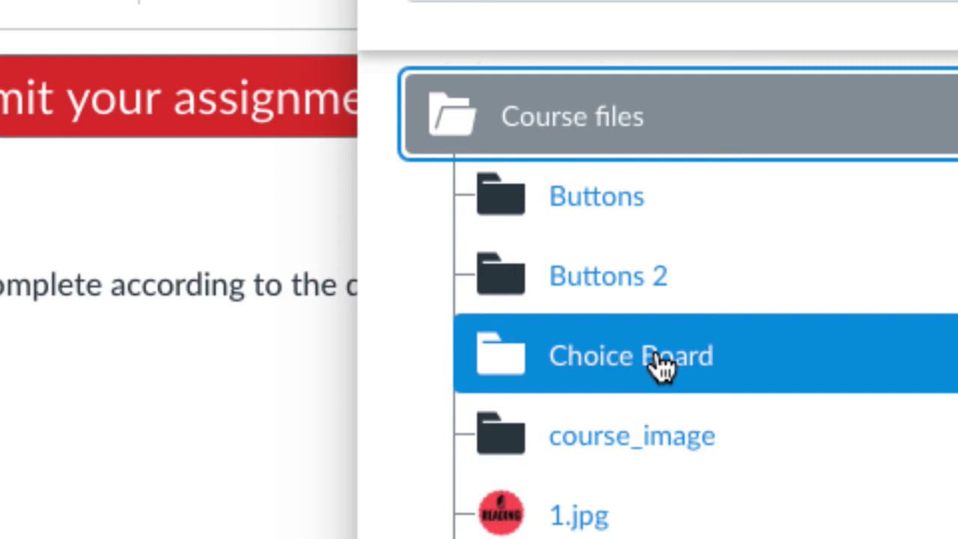
left_click(658, 363)
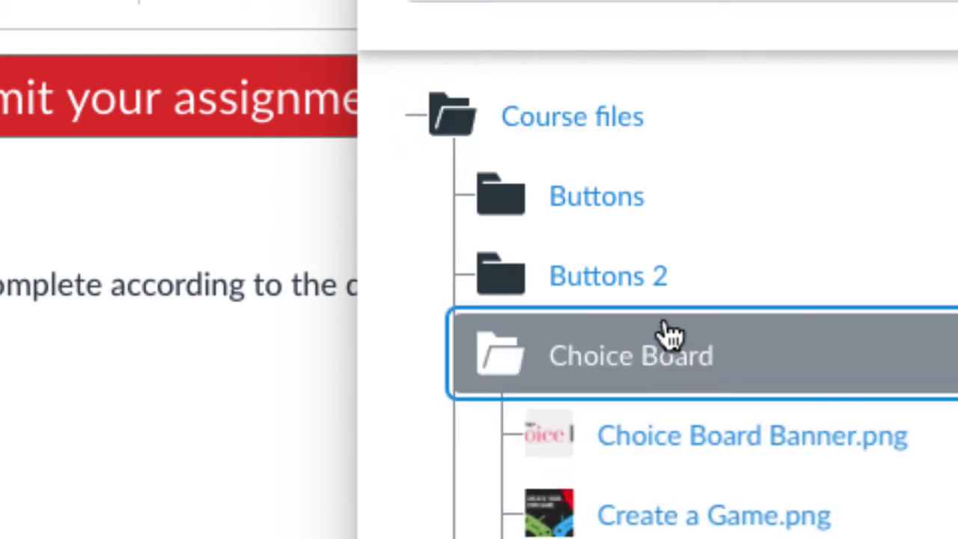
scroll(696, 257, "down", 1)
scroll(701, 257, "down", 1)
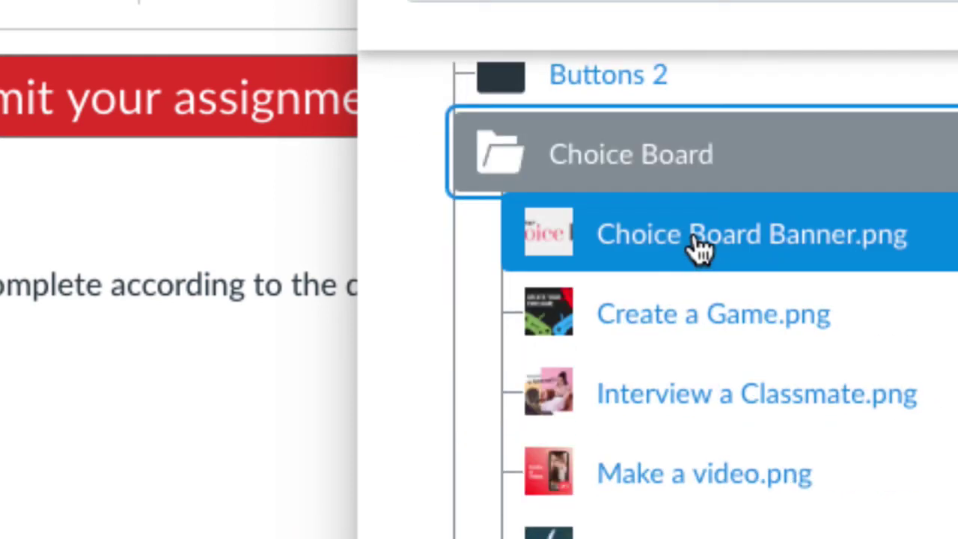
scroll(824, 97, "up", 1)
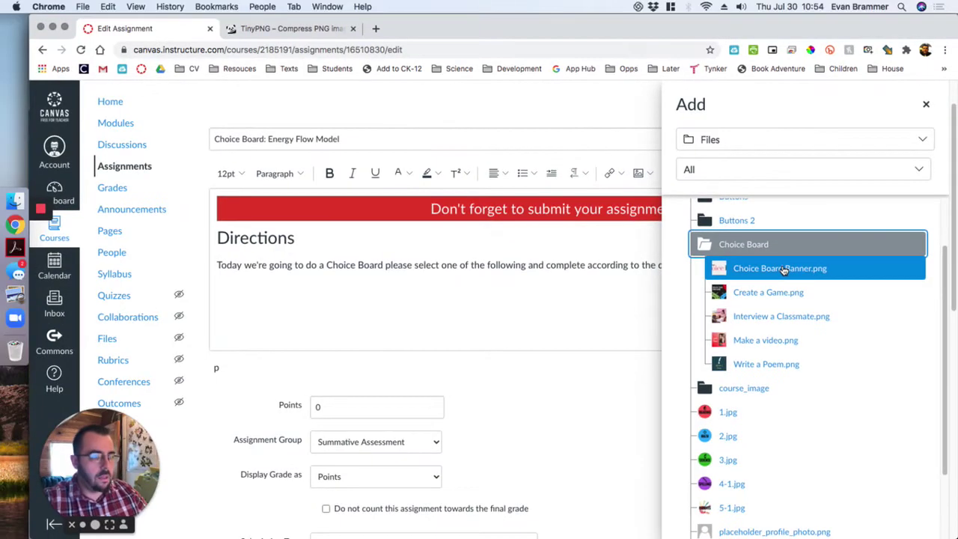
left_click(488, 97)
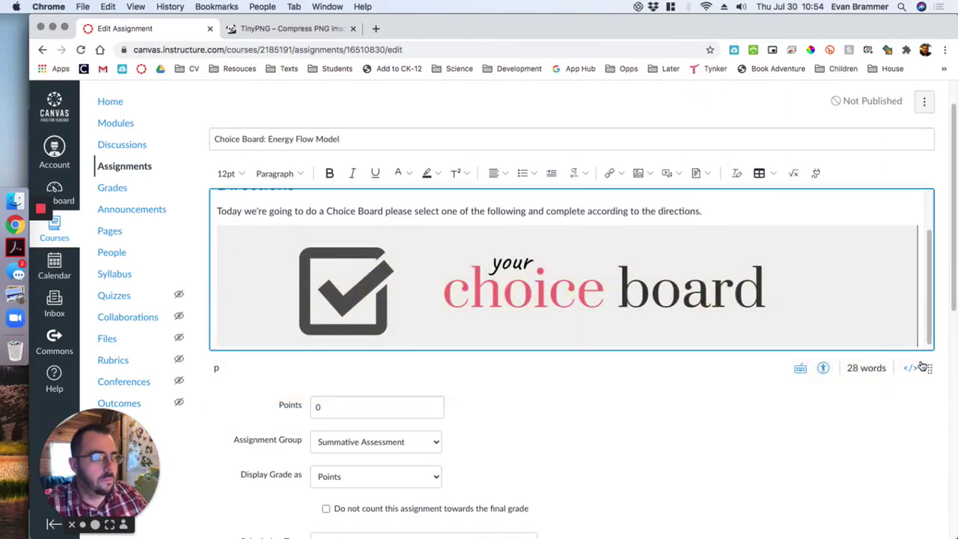
Resize the banner image to Extra Large in Image Options
left_click_drag(930, 367, 929, 439)
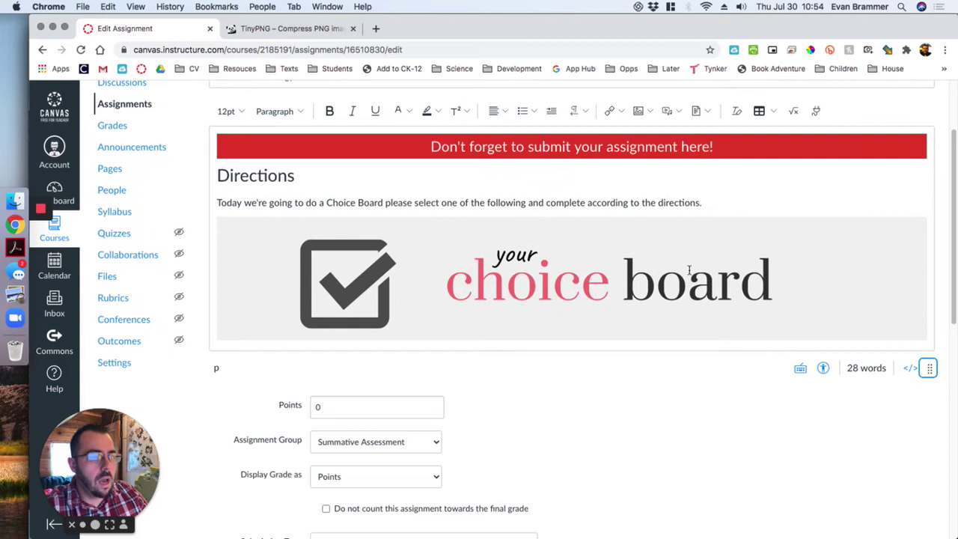
left_click(875, 299)
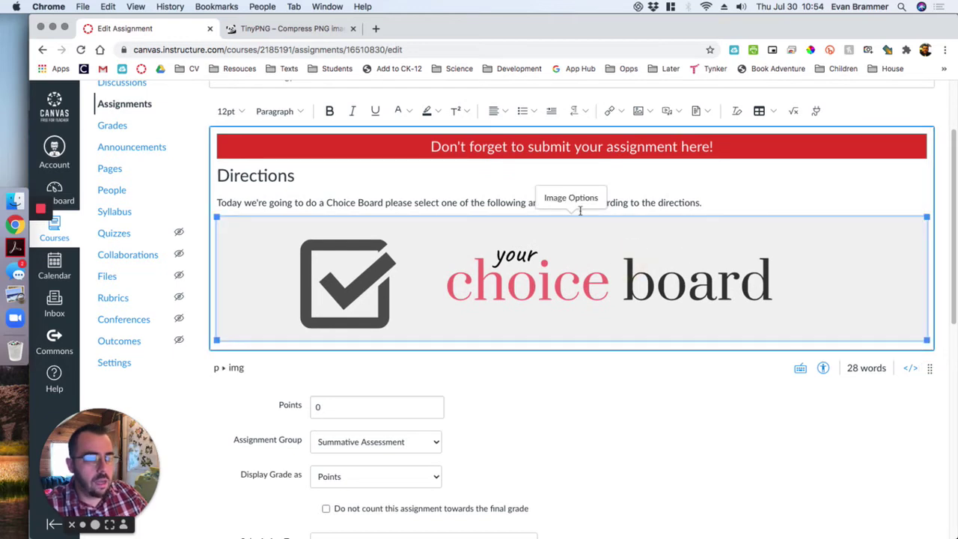
left_click(575, 199)
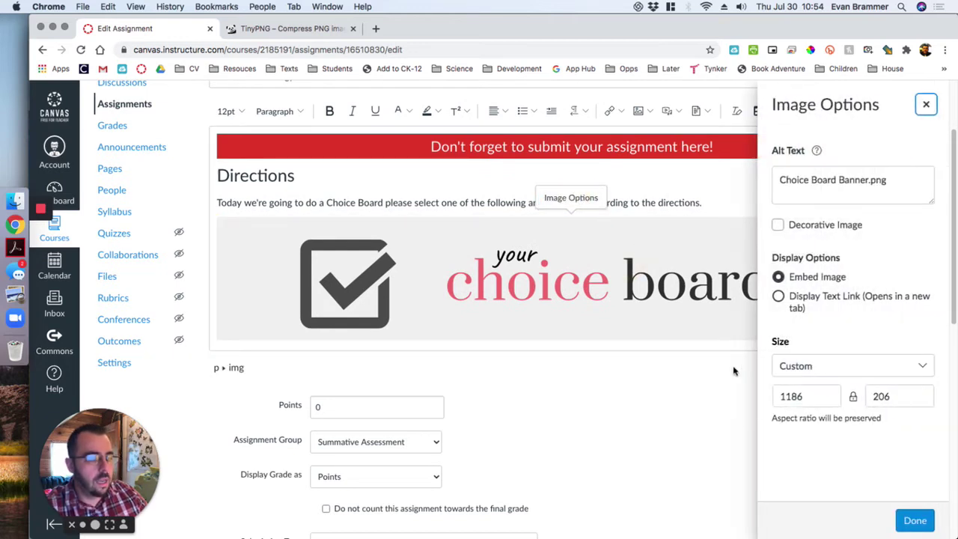
left_click(898, 367)
left_click(861, 430)
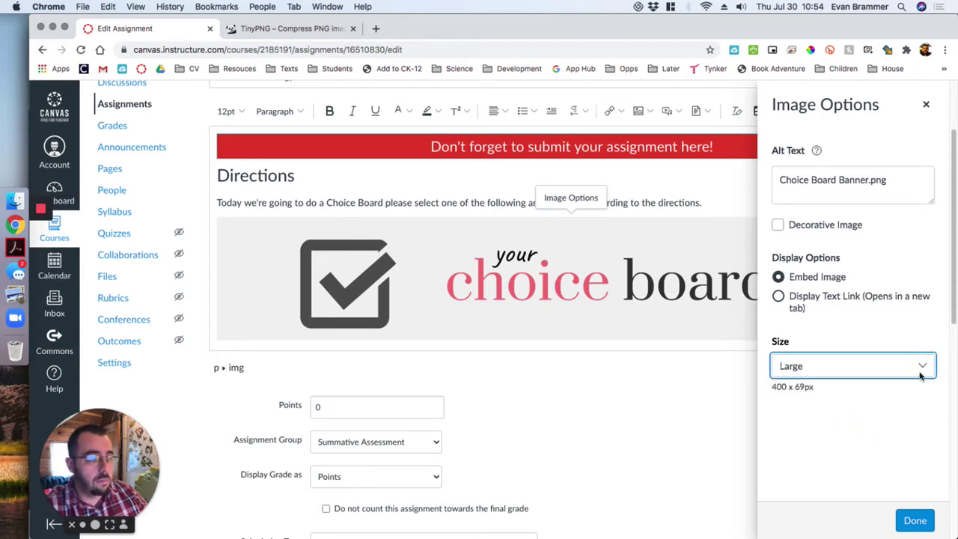
left_click(915, 521)
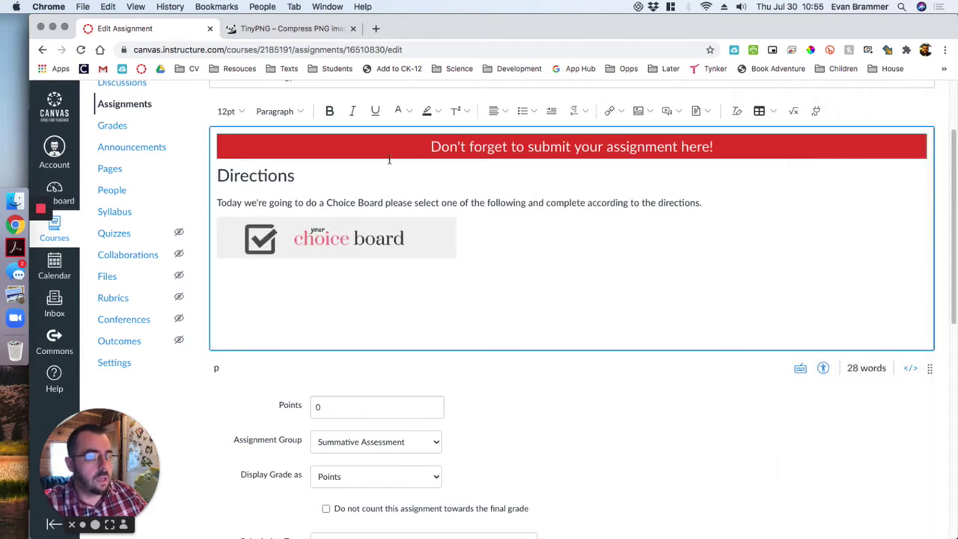
left_click(409, 239)
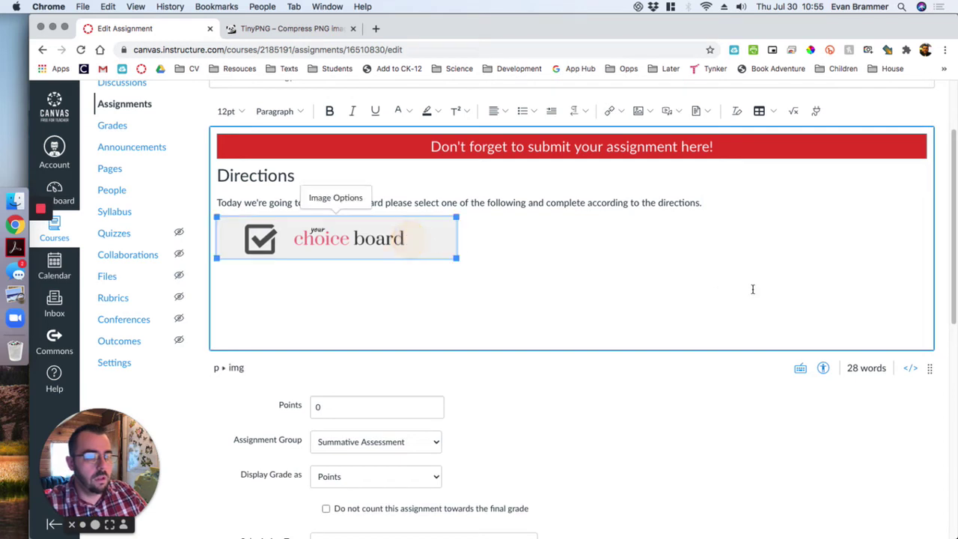
left_click(334, 200)
left_click(901, 367)
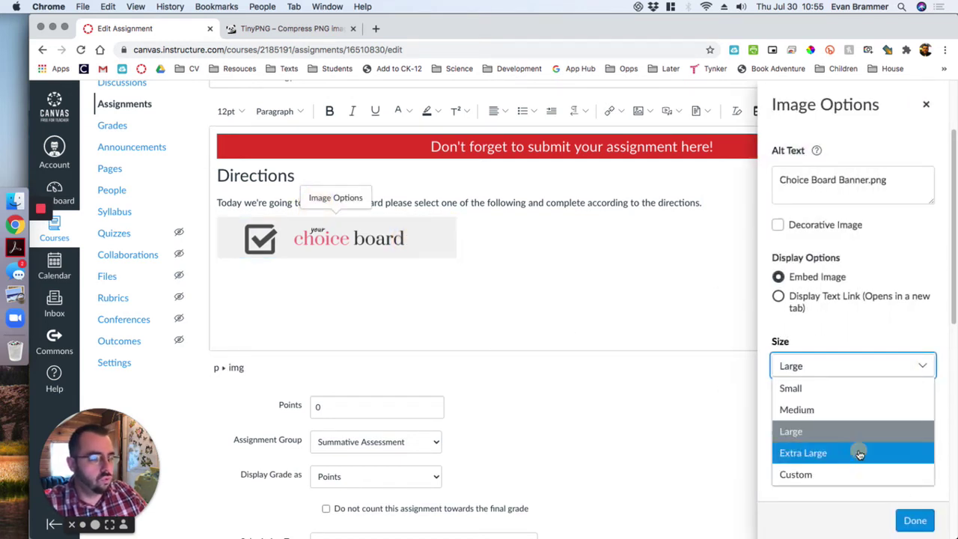
left_click(858, 453)
left_click(912, 520)
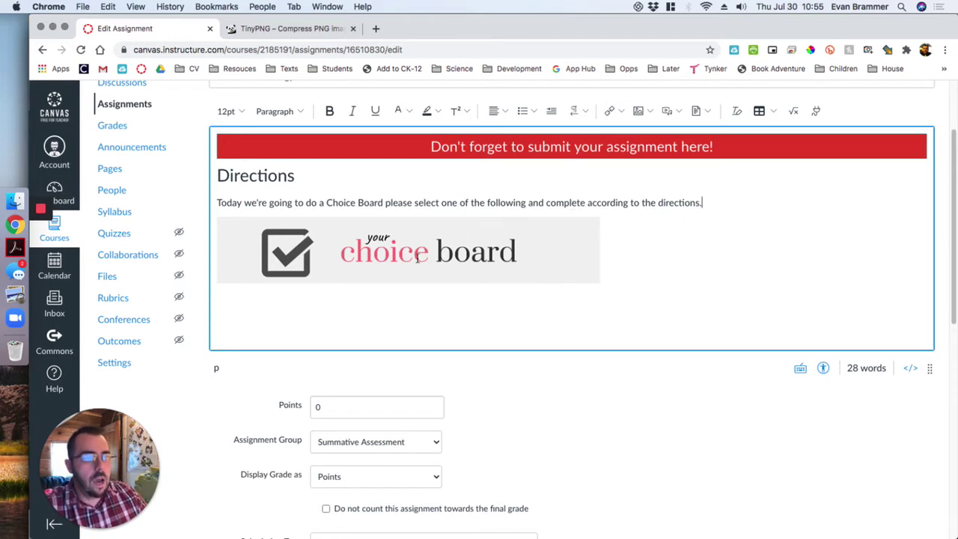
Centre-align the banner image under the directions
left_click(531, 237)
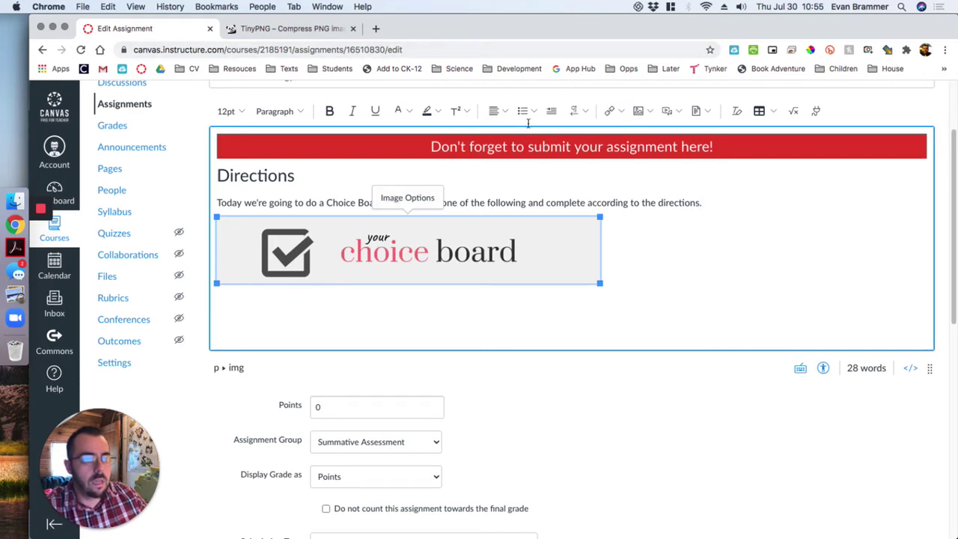
left_click(505, 112)
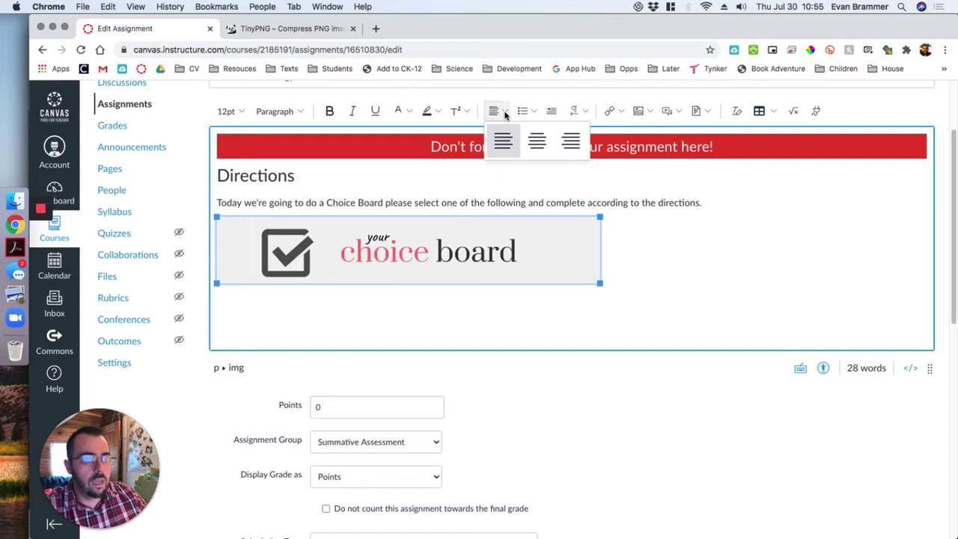
left_click(537, 141)
left_click(821, 244)
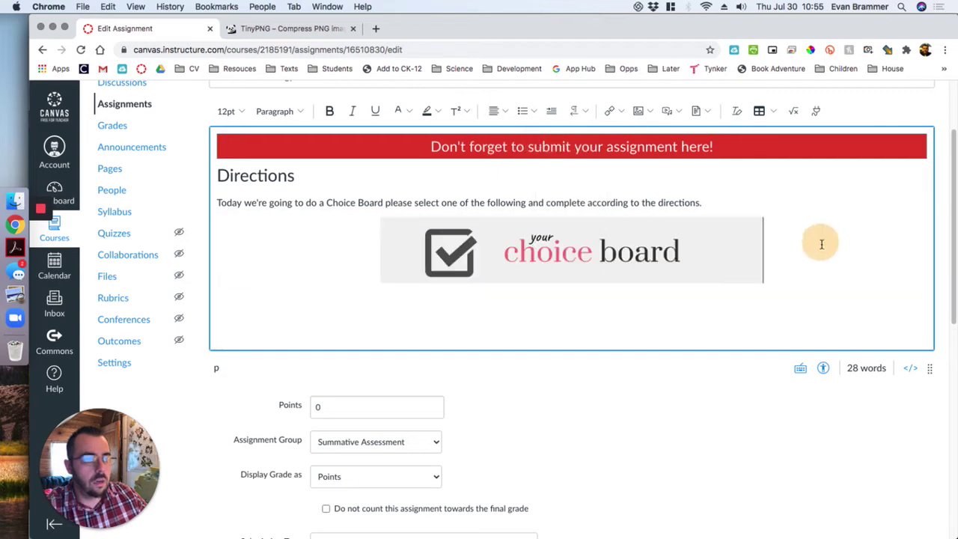
Insert a 2x2 table on a new line below the Choice Board banner
key("Return")
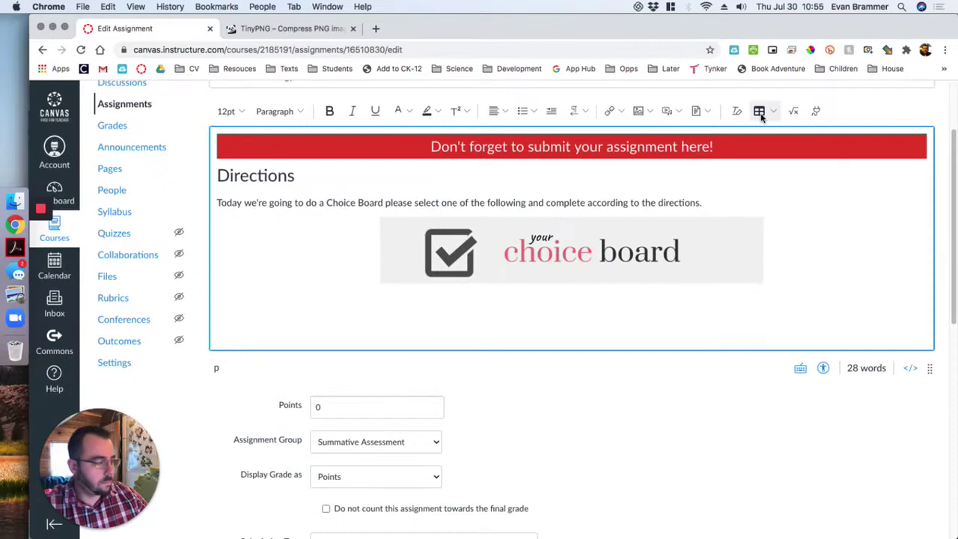
left_click(758, 108)
mouse_move(782, 137)
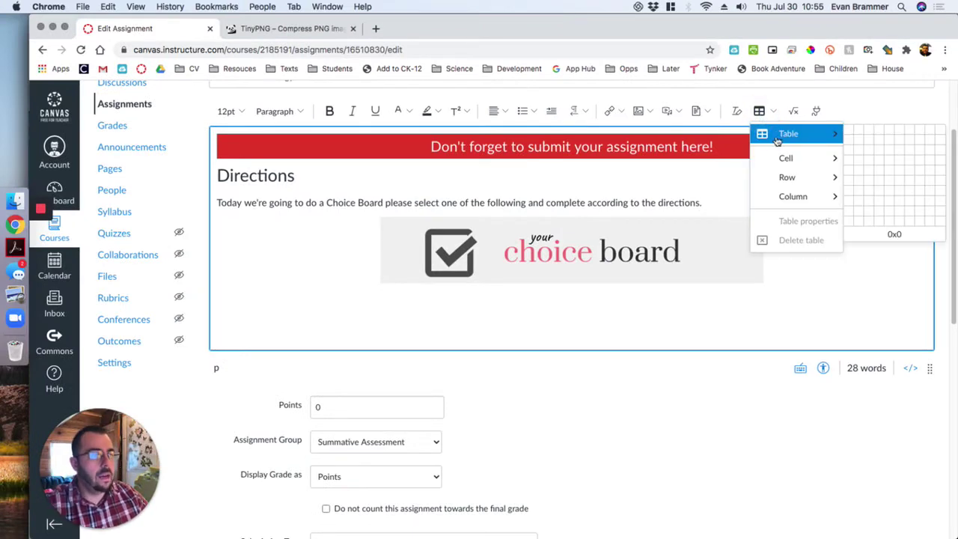
left_click(858, 139)
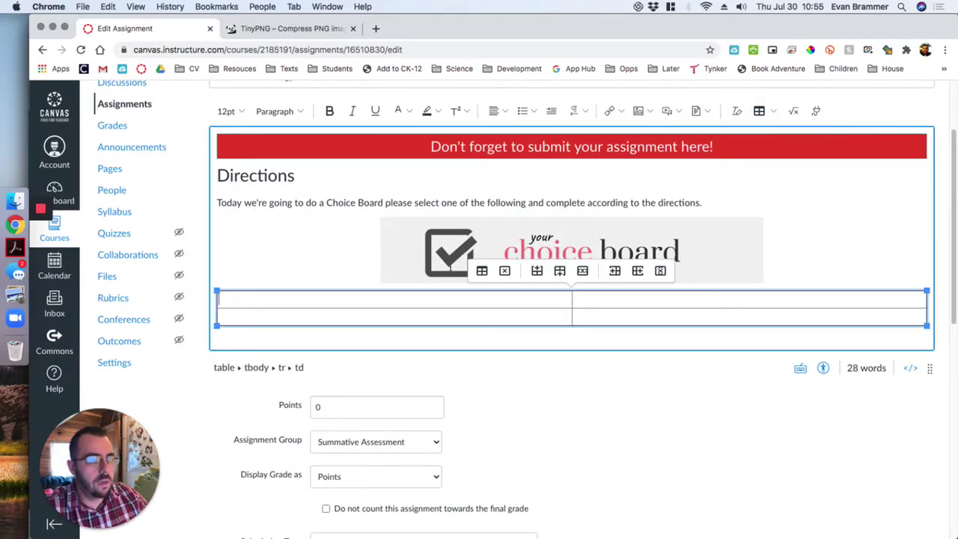
Set the table's border style to None and place the cursor in its top-left cell
left_click(483, 272)
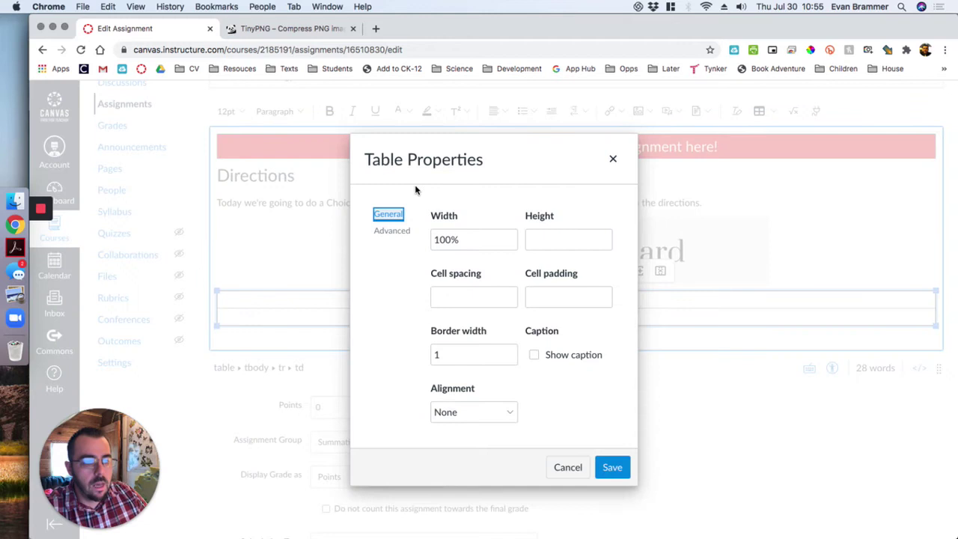
left_click(399, 233)
left_click(593, 245)
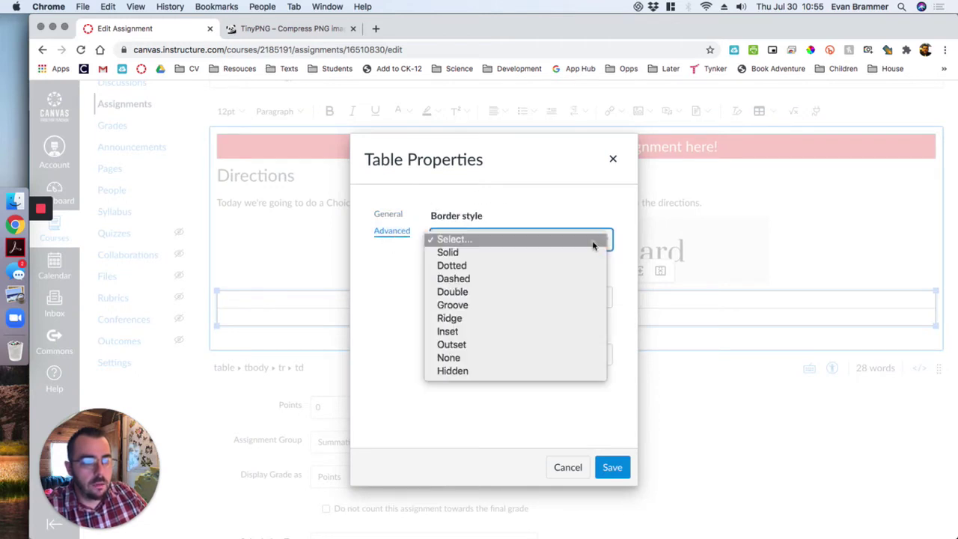
left_click(506, 357)
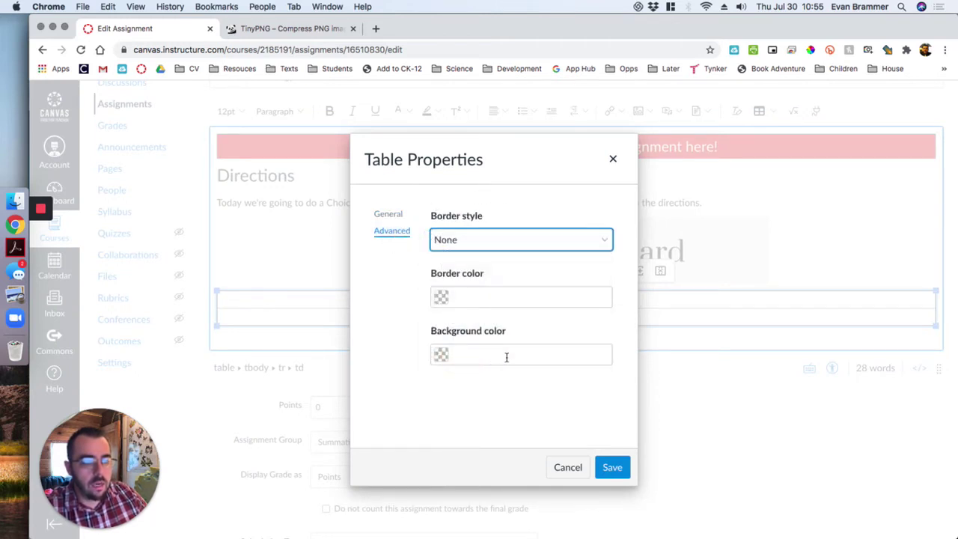
left_click(612, 468)
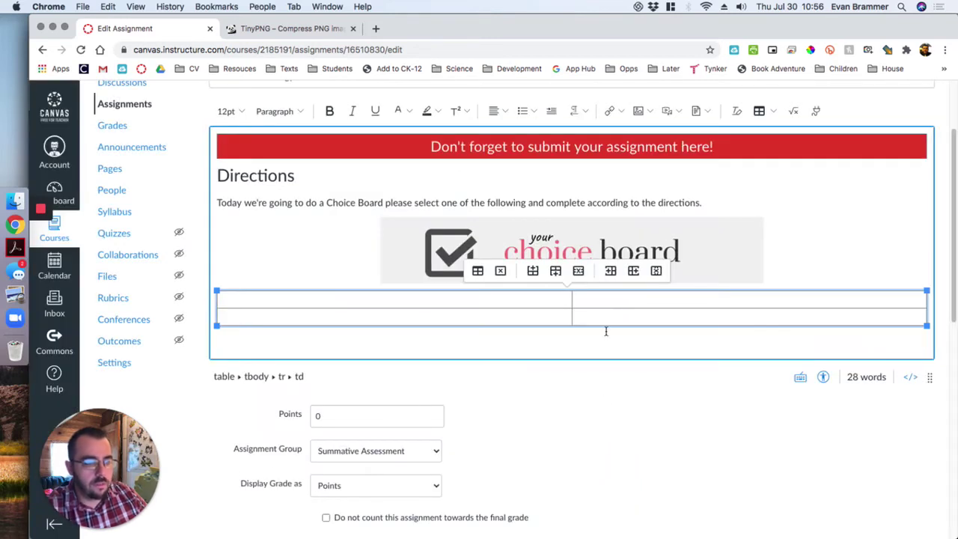
left_click(408, 297)
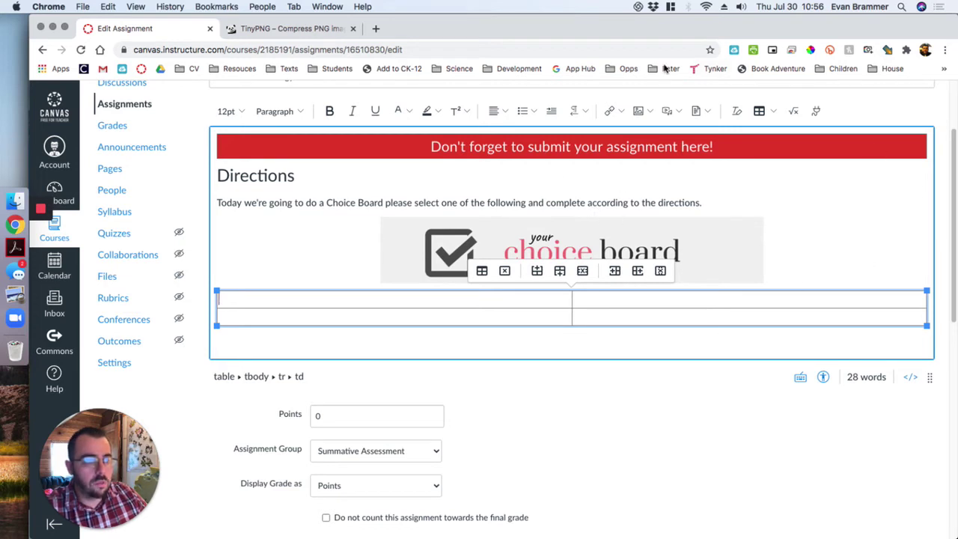
Insert the Write a Poem course image into the top-left cell and resize it to Medium (320 x 320px)
left_click(638, 110)
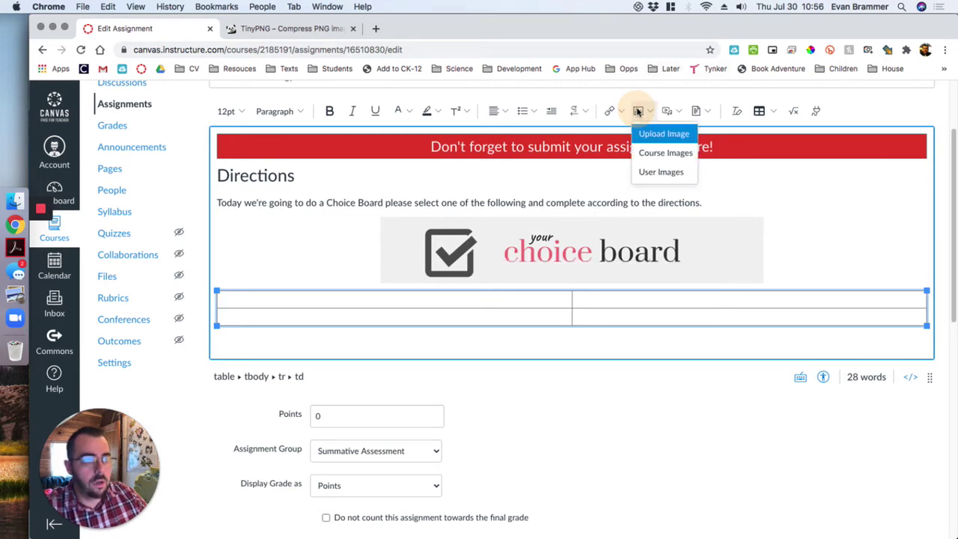
left_click(664, 153)
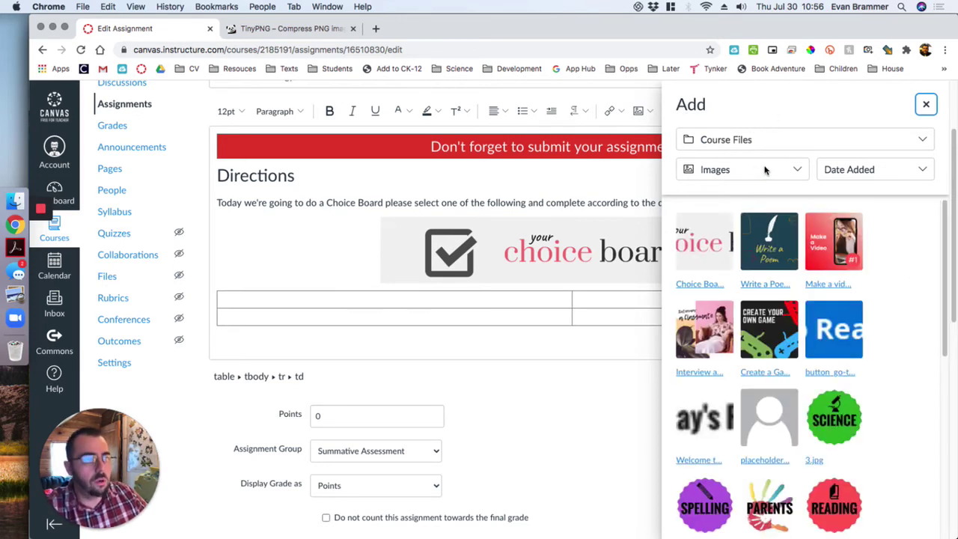
left_click(767, 257)
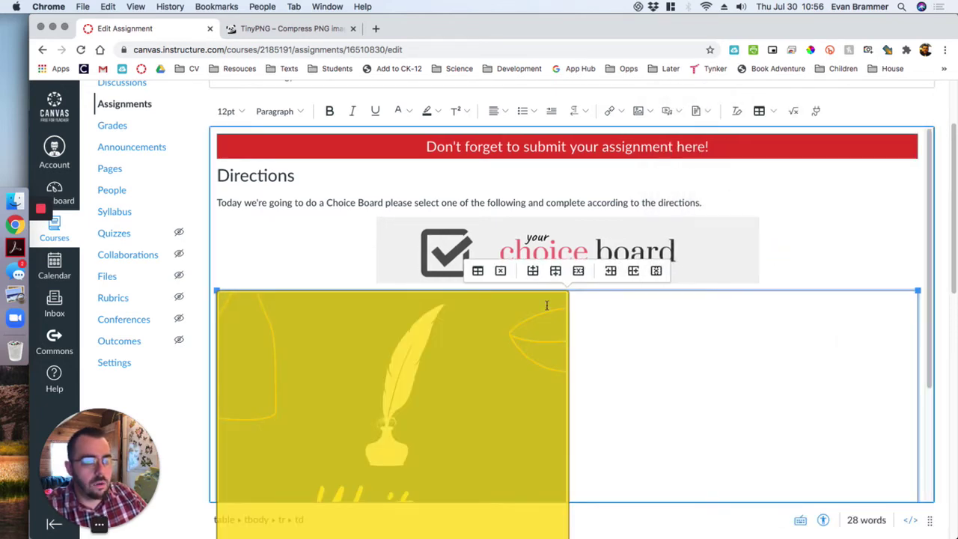
scroll(542, 315, "down", 4)
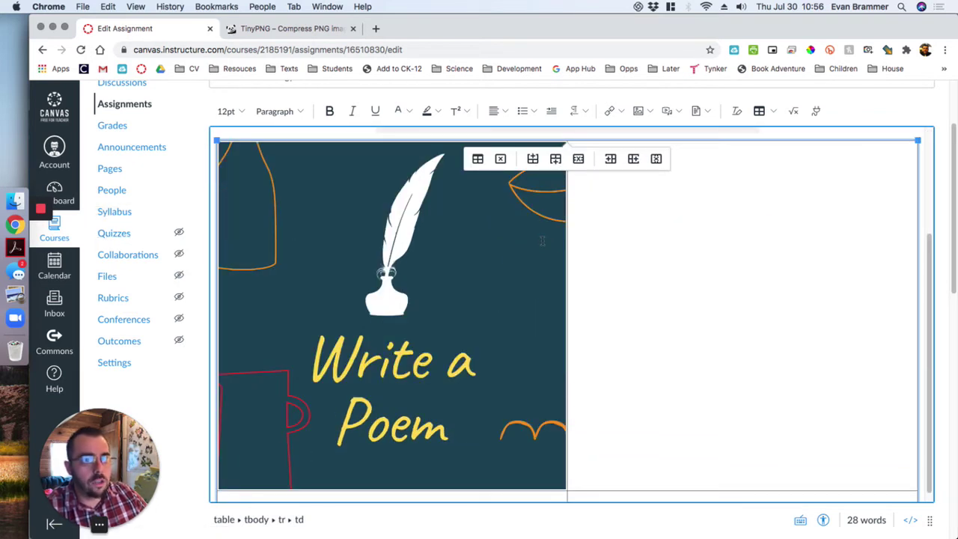
left_click(468, 246)
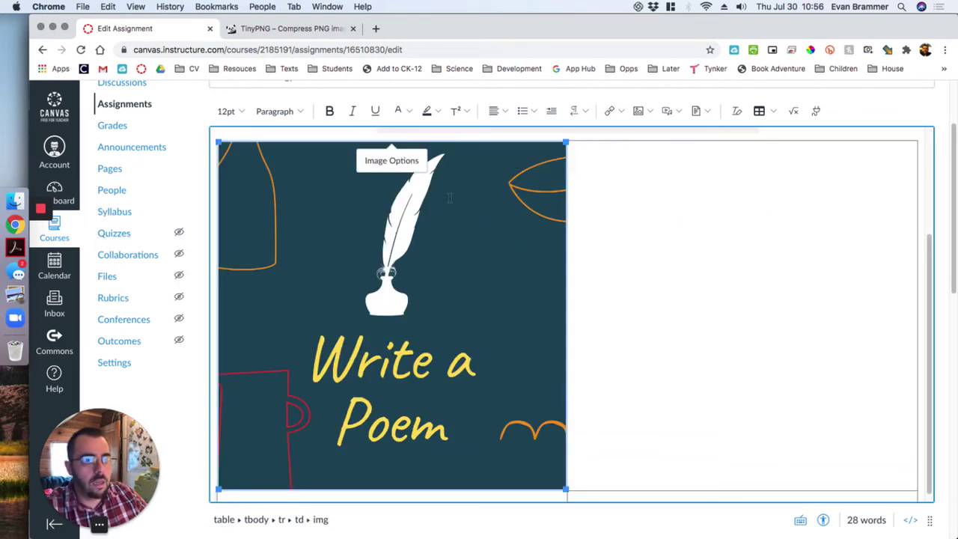
left_click(390, 160)
left_click(870, 367)
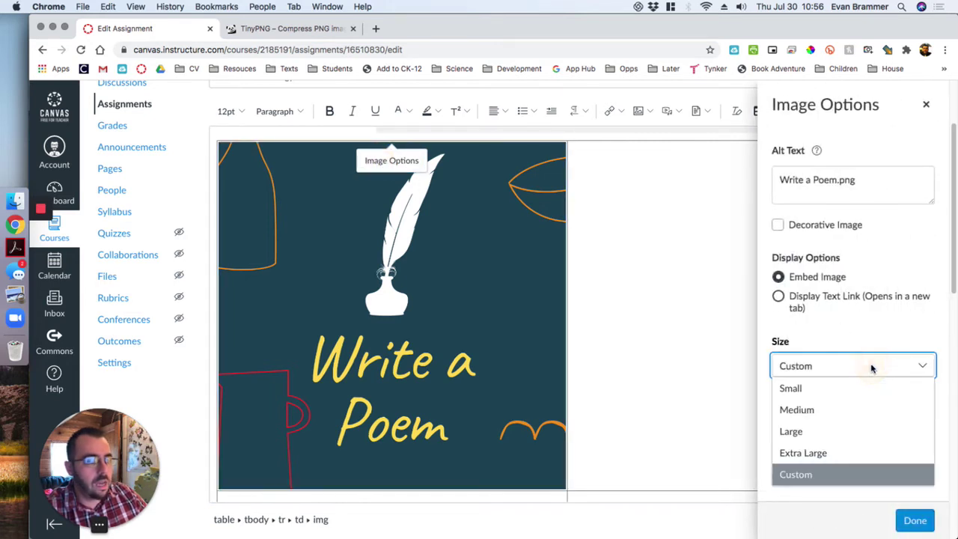
left_click(798, 408)
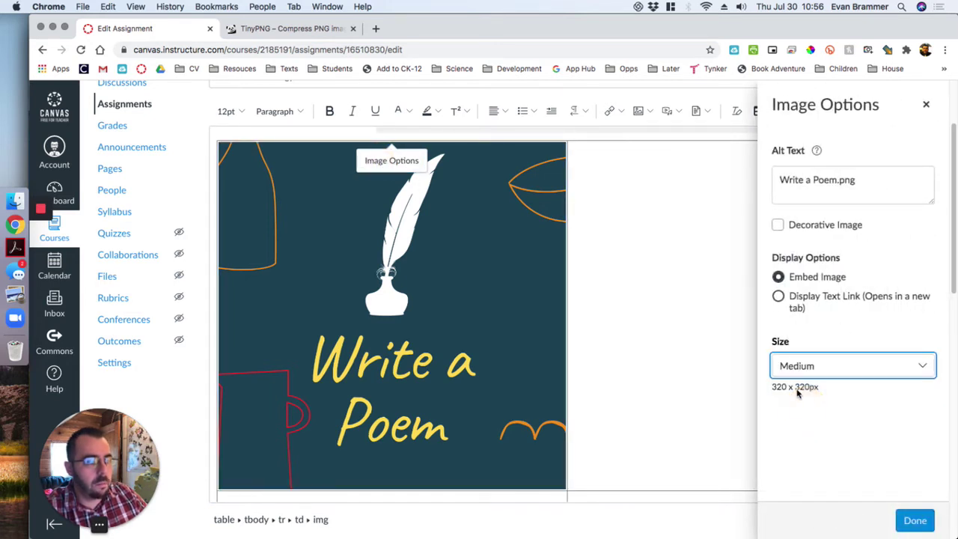
left_click(910, 521)
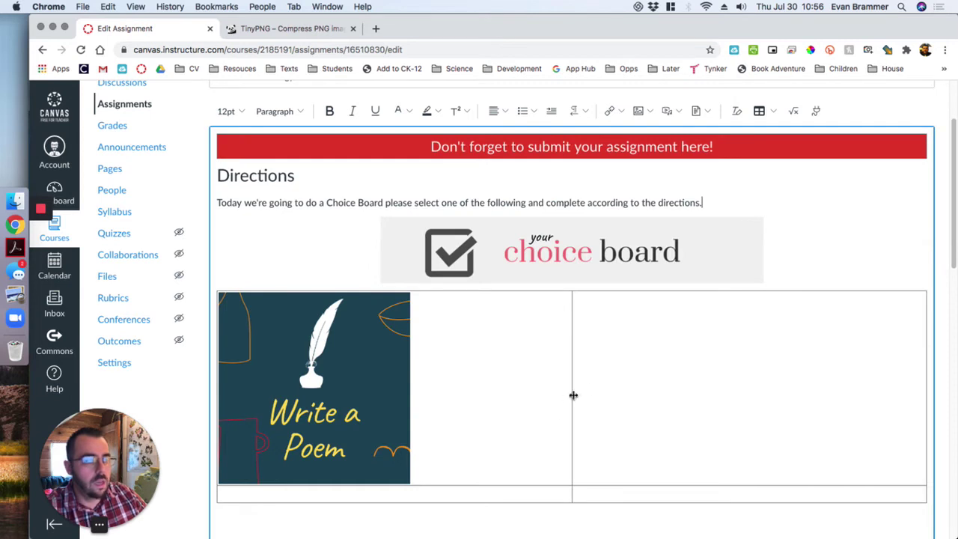
Add the Make a Video course image to the top-right cell at Medium size
left_click(599, 384)
left_click(639, 110)
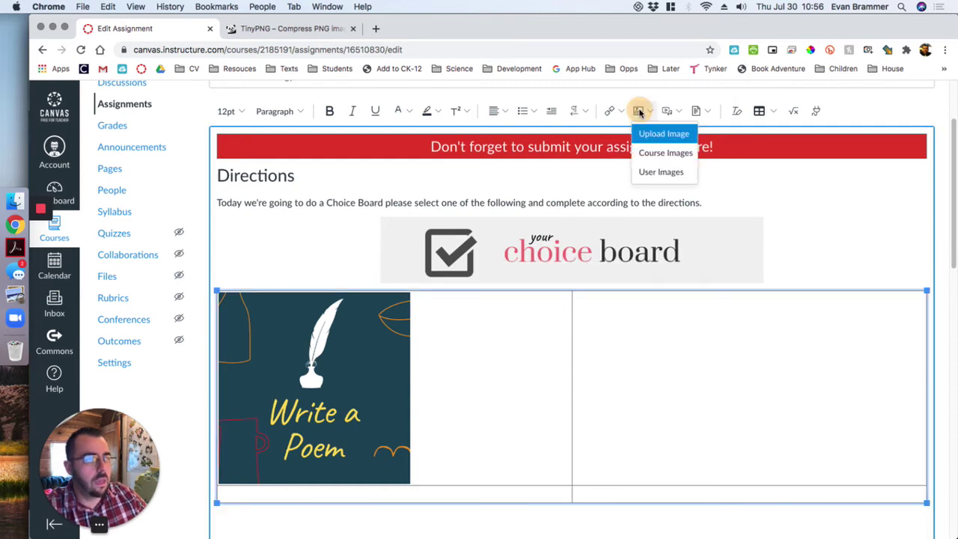
left_click(668, 154)
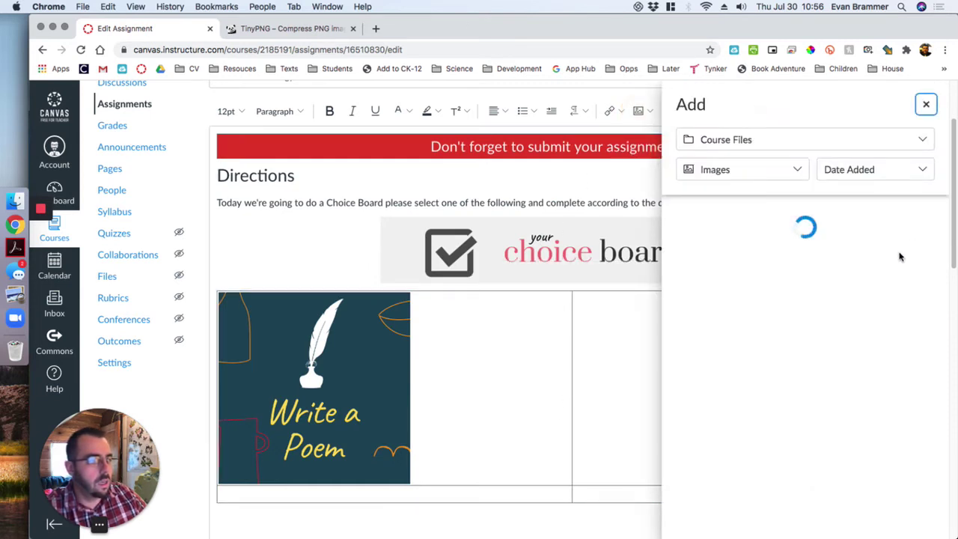
key("Escape")
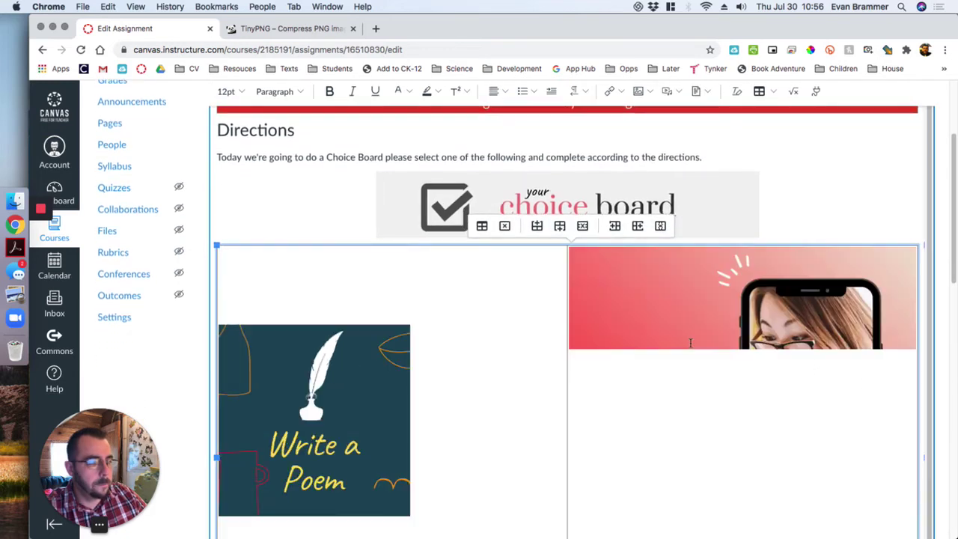
left_click(681, 300)
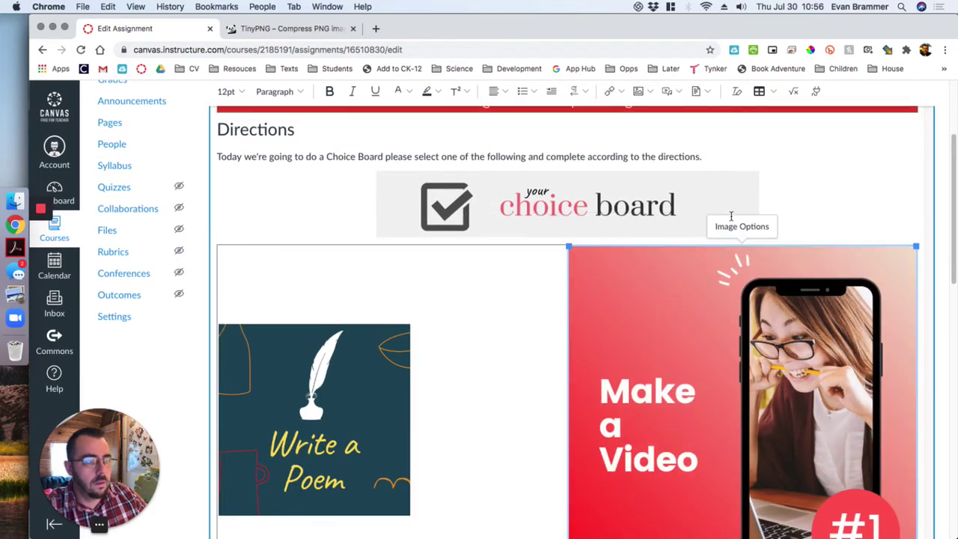
left_click(743, 228)
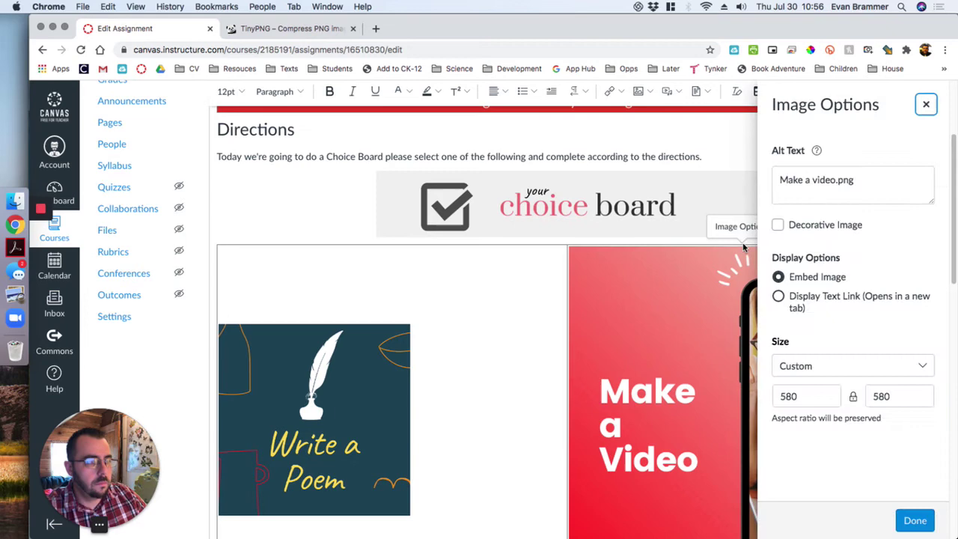
left_click(850, 367)
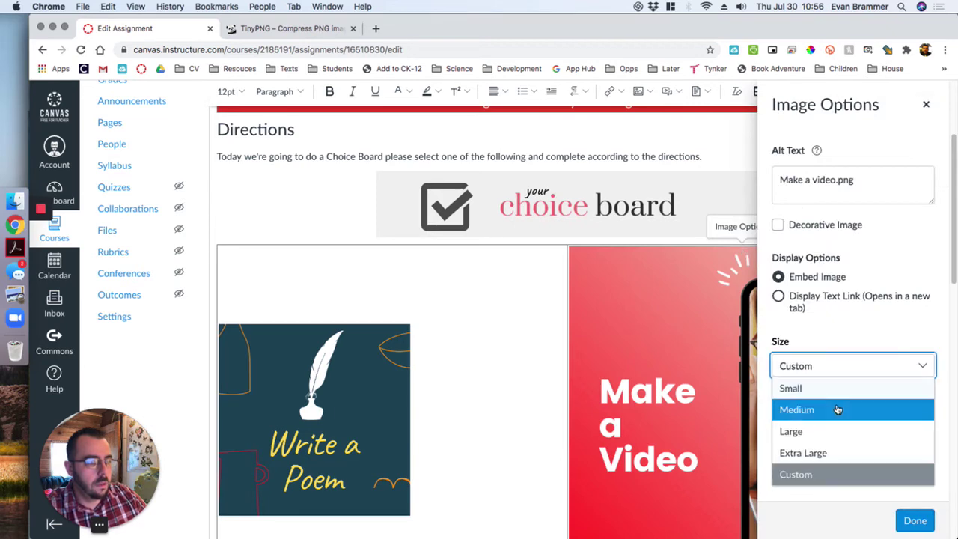
left_click(836, 409)
left_click(906, 517)
Add the Interview a Classmate image to the bottom-left cell at Medium size
scroll(435, 270, "down", 3)
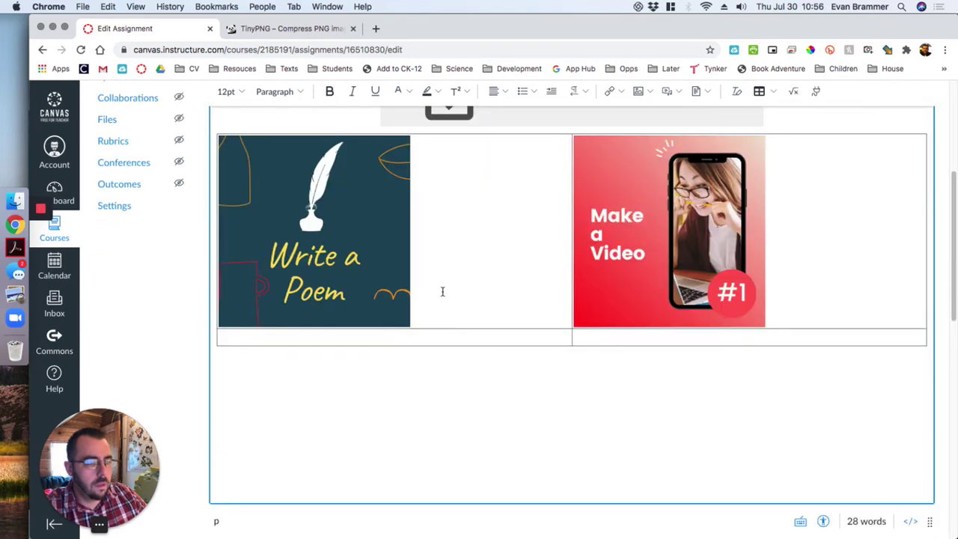
left_click(449, 334)
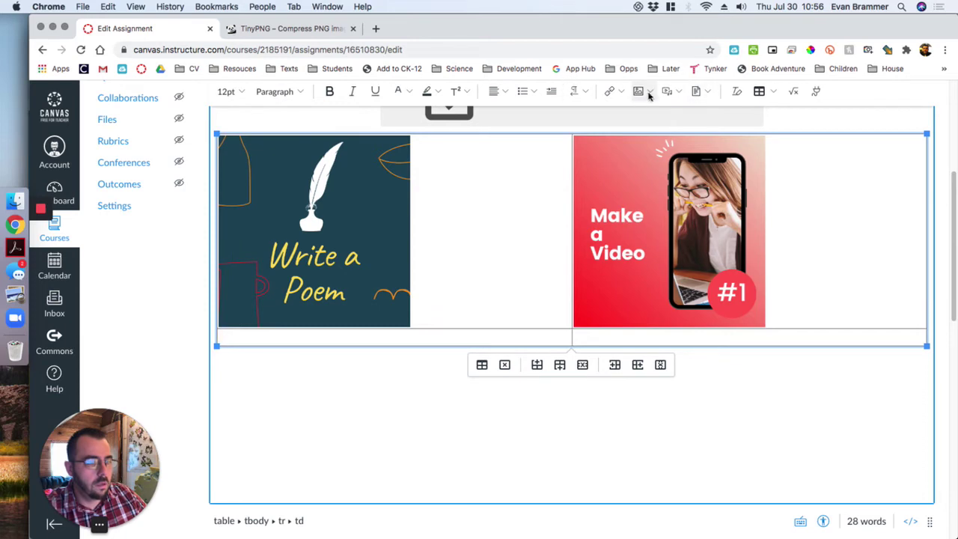
left_click(640, 92)
left_click(667, 133)
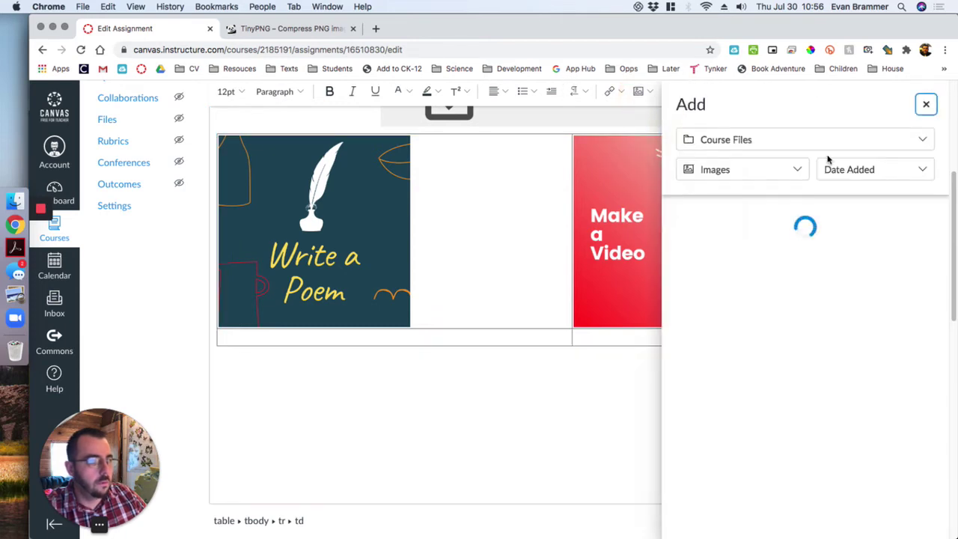
left_click(710, 339)
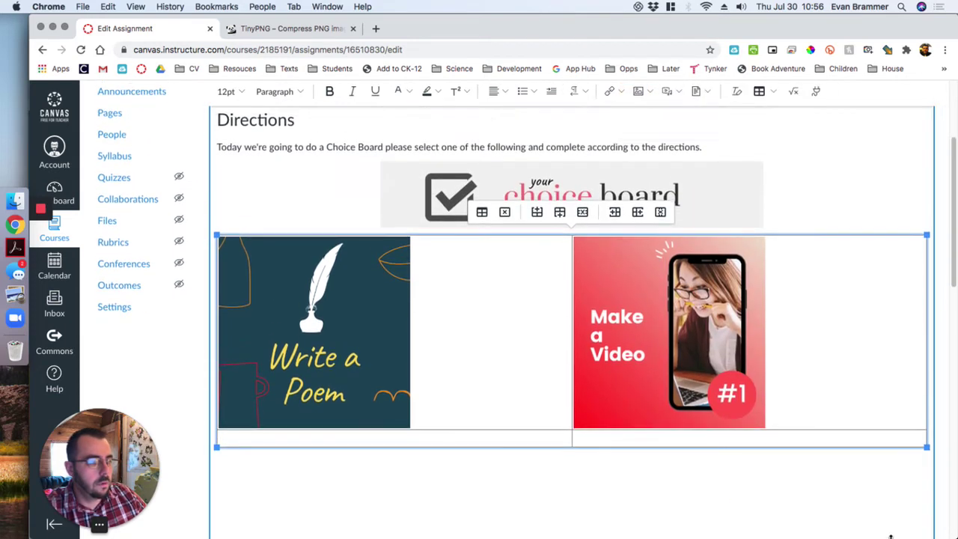
scroll(432, 362, "down", 3)
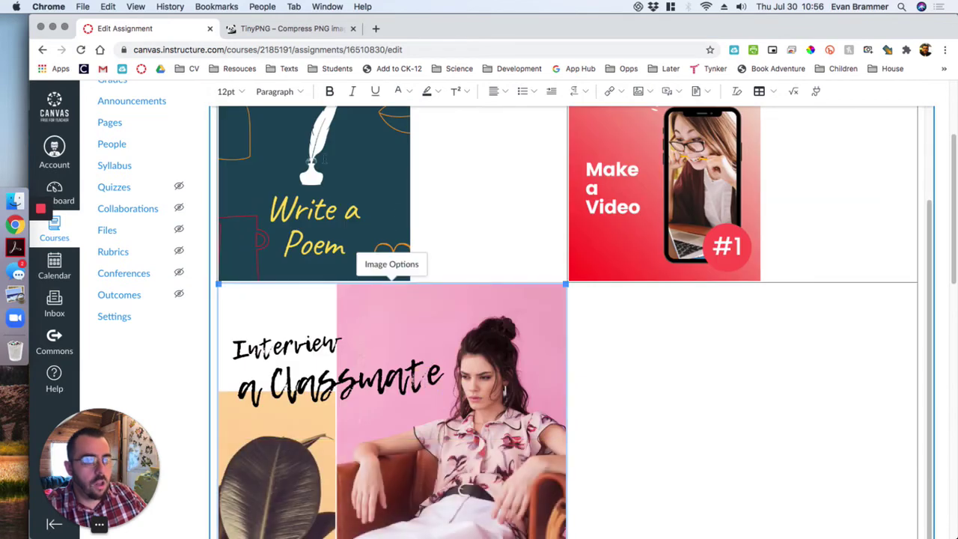
left_click(390, 263)
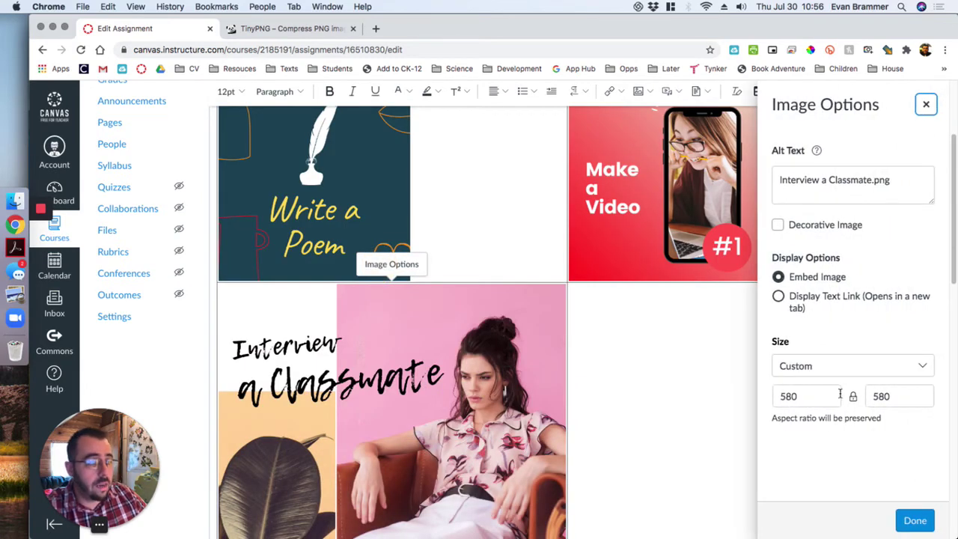
left_click(870, 374)
left_click(839, 407)
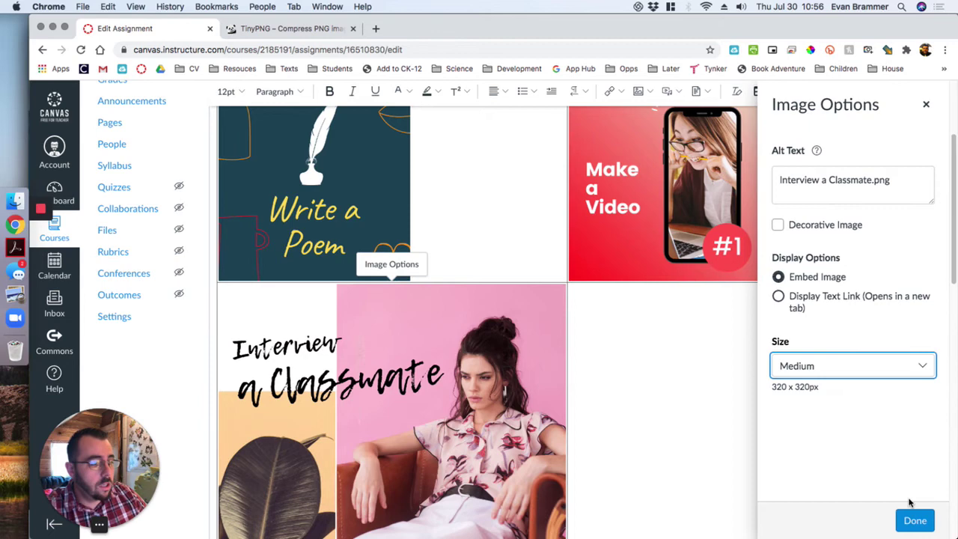
left_click(908, 522)
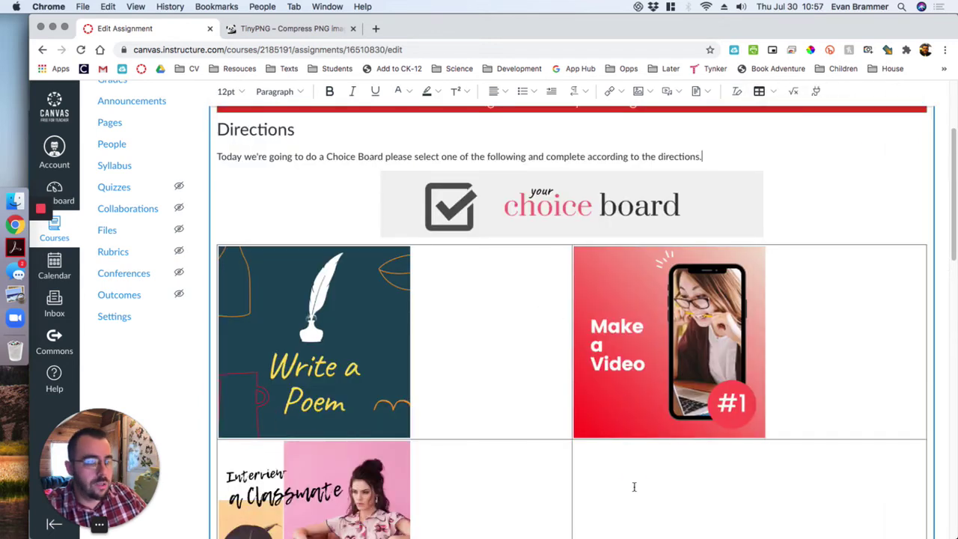
left_click(635, 485)
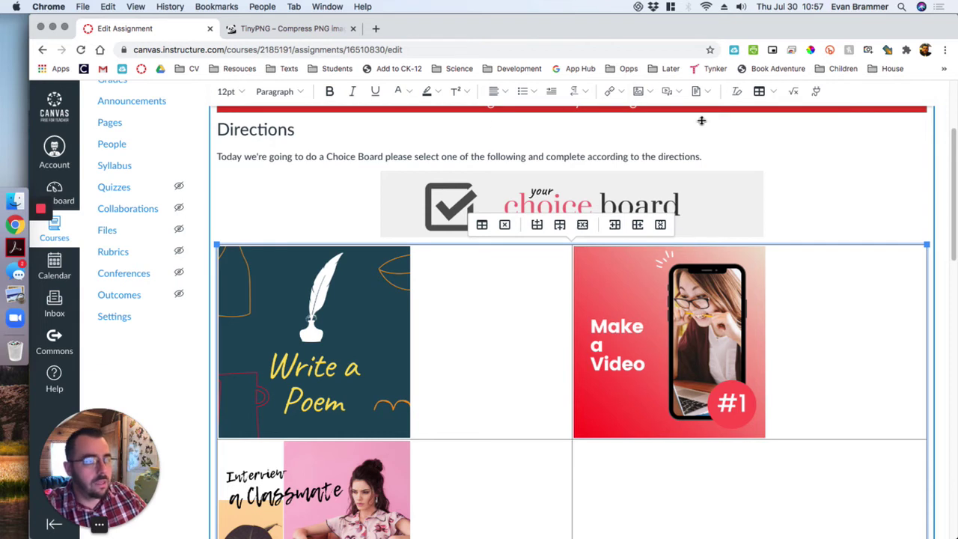
Insert the Create a Game course image into the bottom-right cell and set it to Medium
left_click(639, 91)
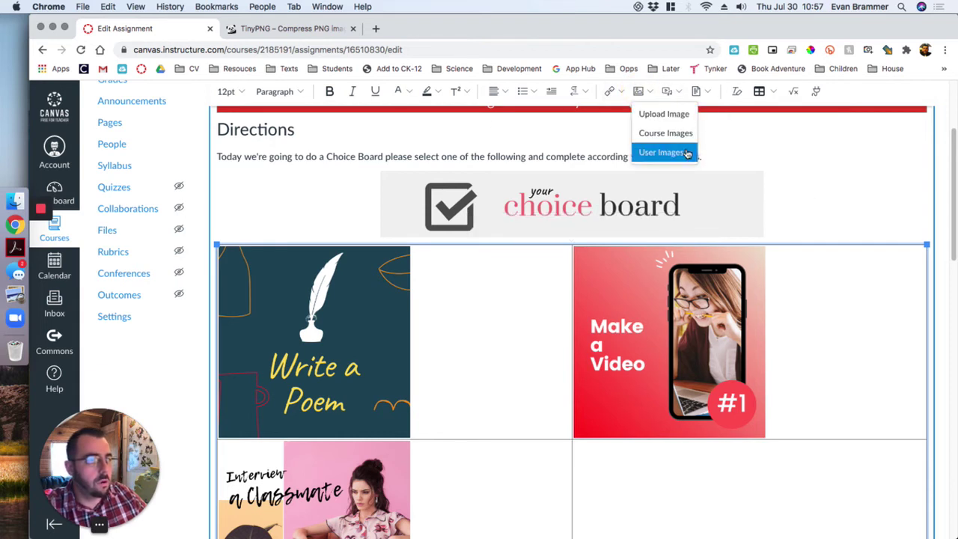
left_click(668, 134)
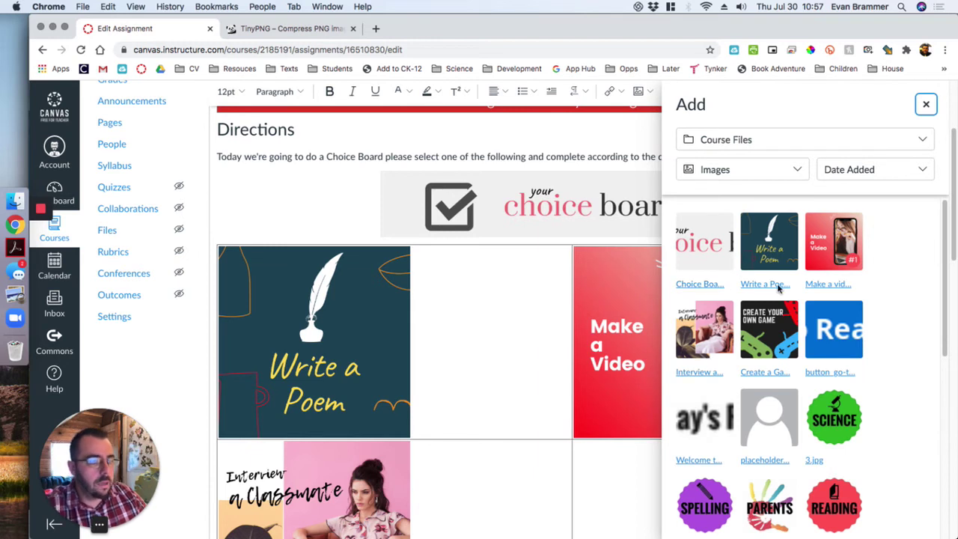
left_click(760, 313)
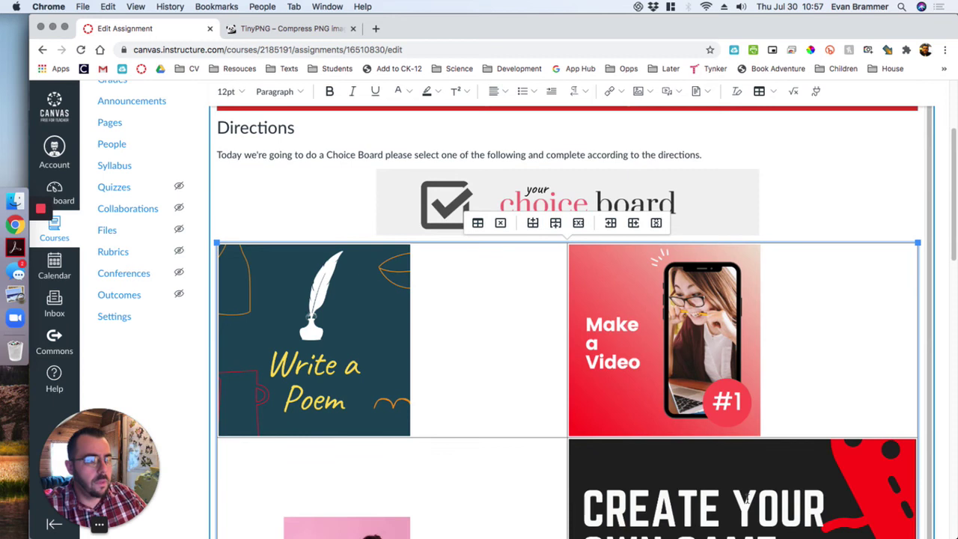
left_click(742, 420)
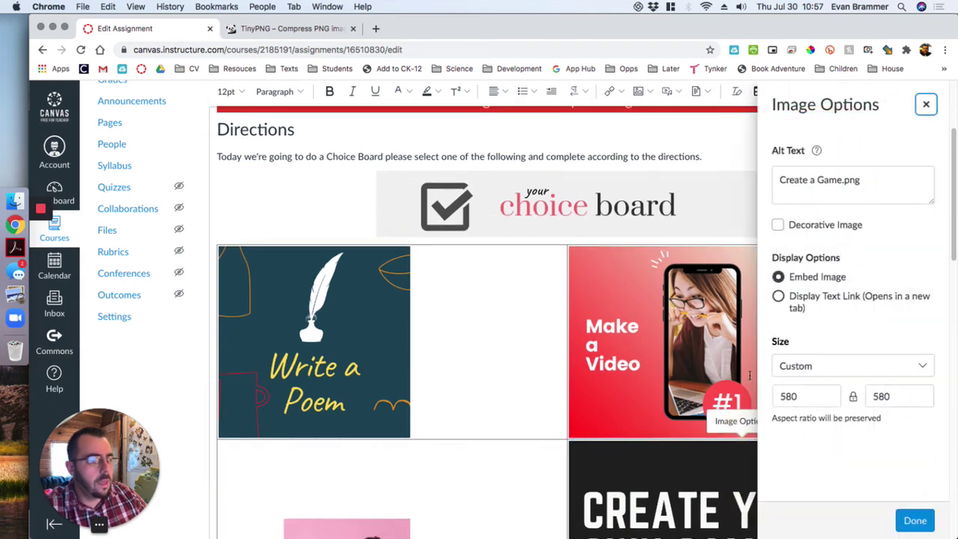
left_click(835, 366)
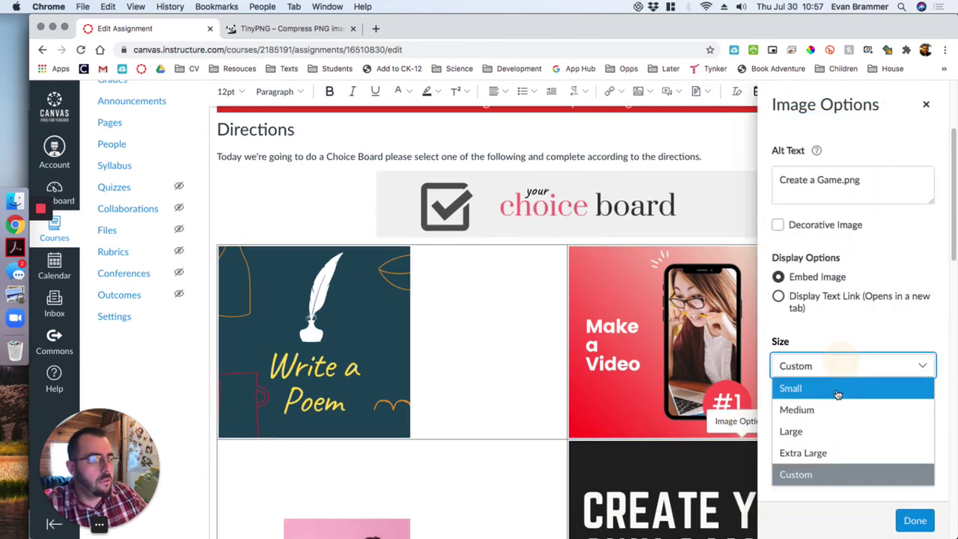
left_click(823, 407)
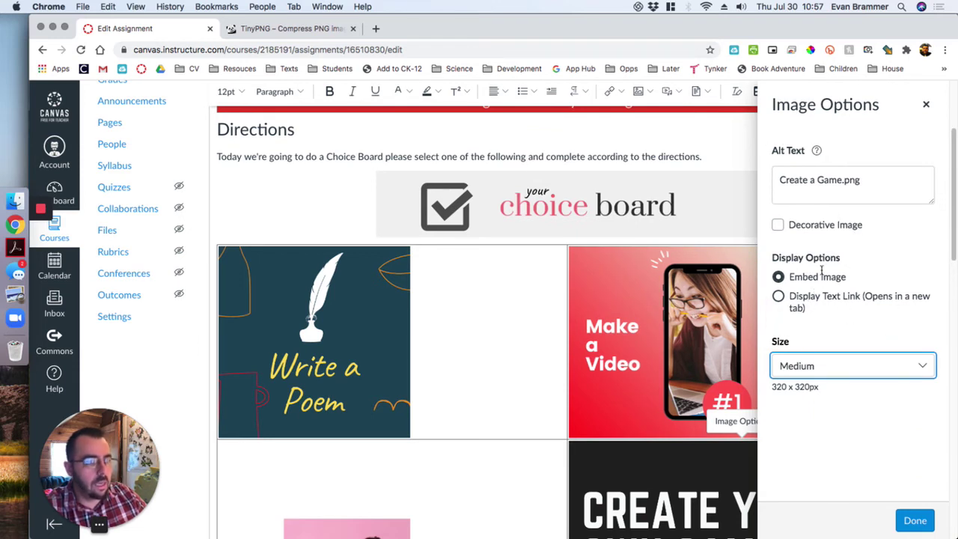
Keep the image non-decorative with its existing alt text and apply the image options
left_click(778, 224)
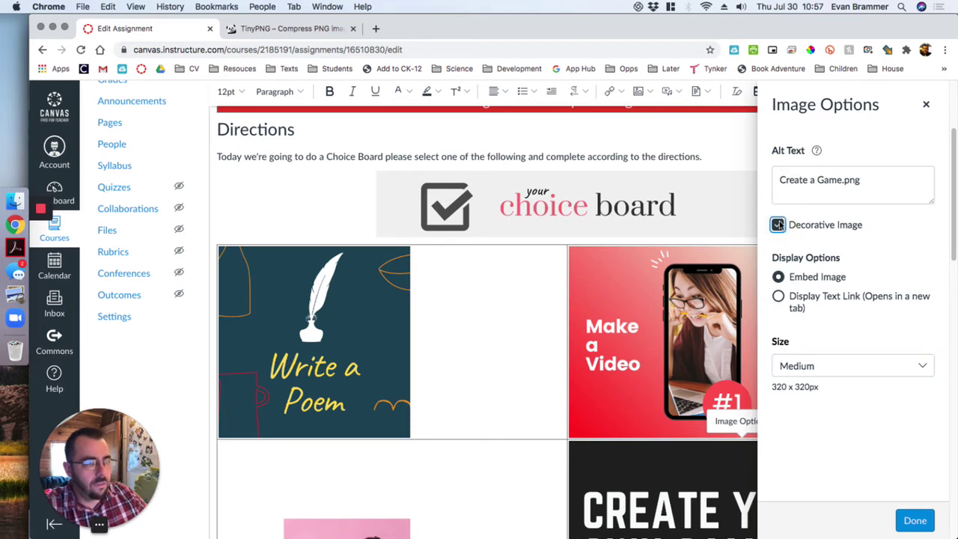
left_click(778, 225)
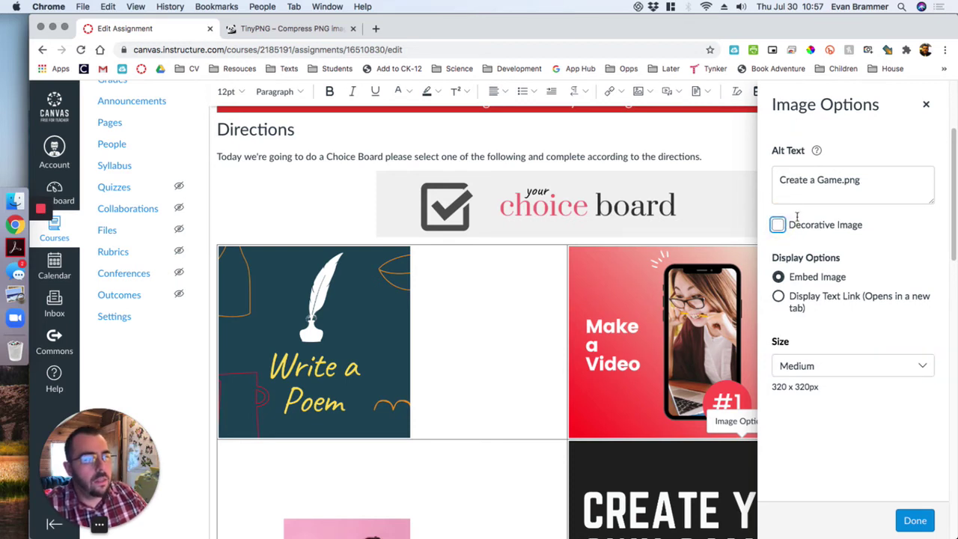
left_click_drag(781, 182, 861, 180)
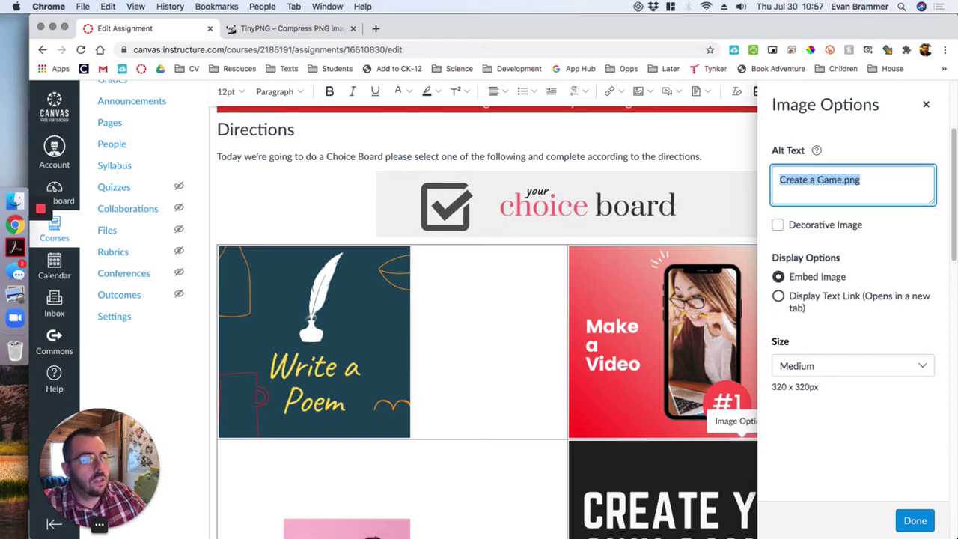
left_click(880, 226)
left_click(912, 252)
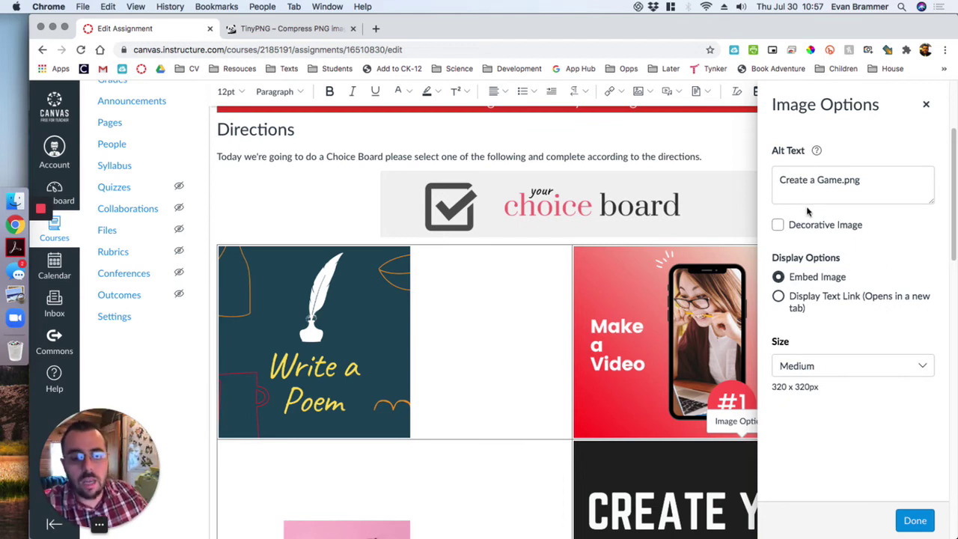
left_click(915, 522)
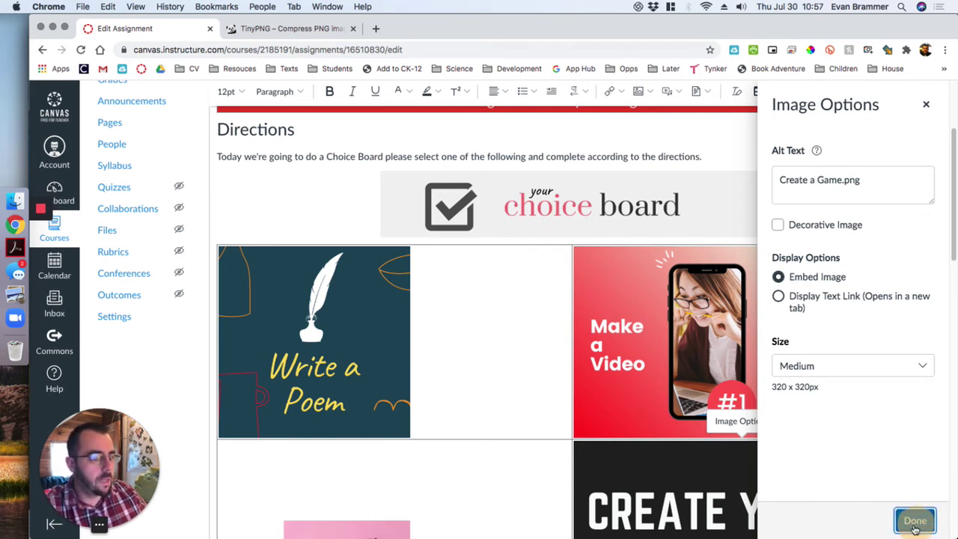
scroll(234, 207, "down", 2)
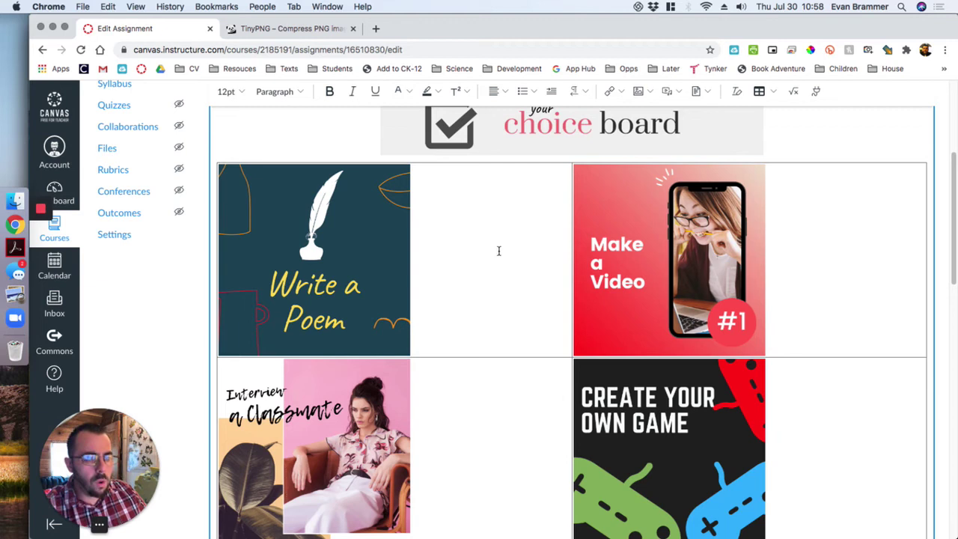
Align Write a Poem and Interview a Classmate right, keeping Make a Video aligned left
scroll(594, 342, "up", 1)
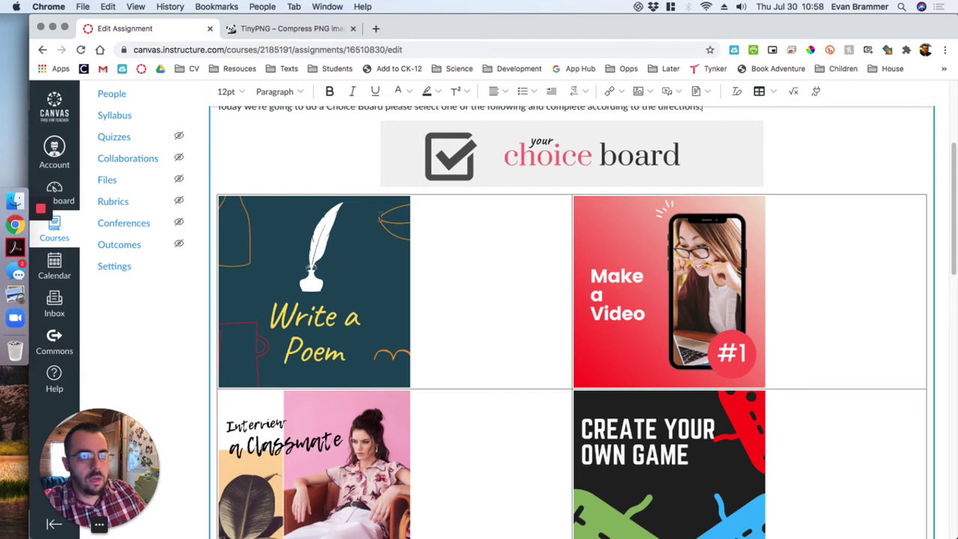
left_click(389, 230)
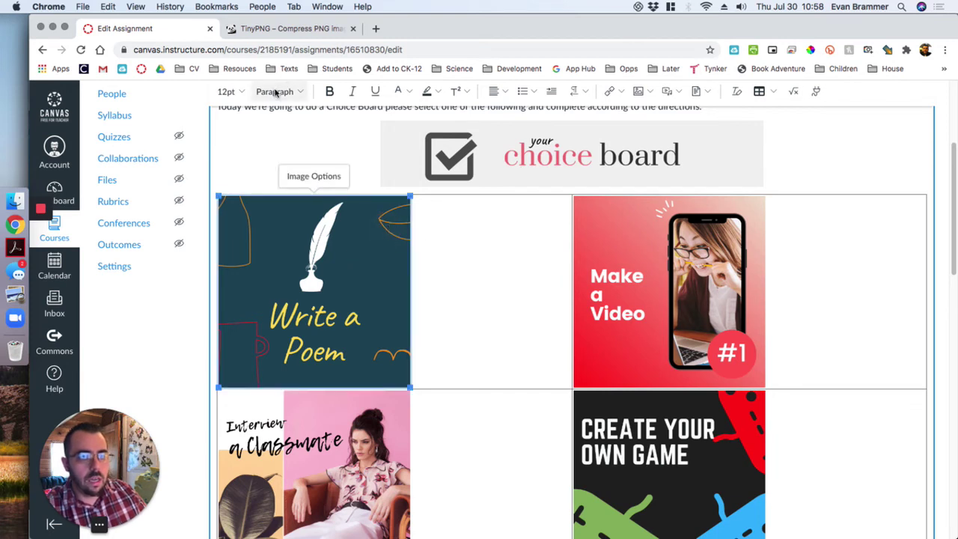
left_click(499, 91)
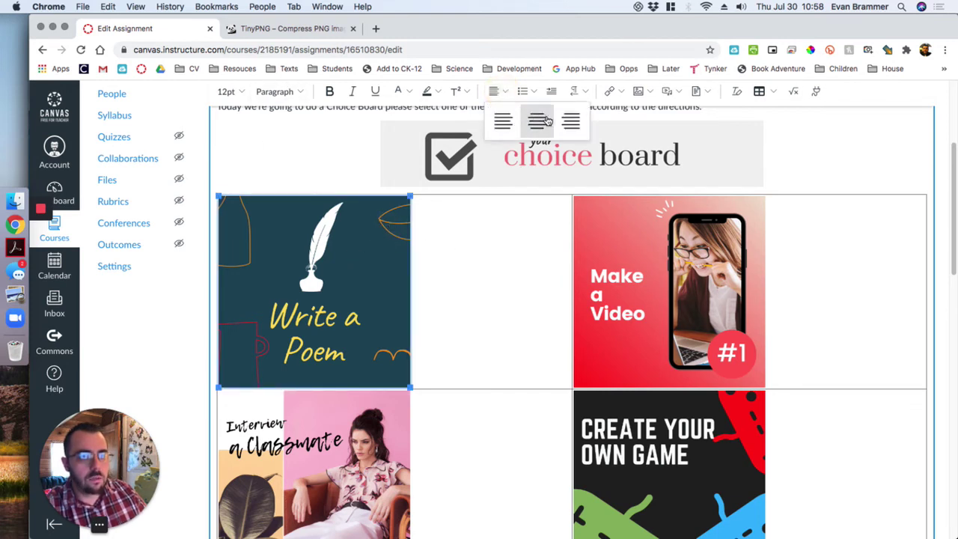
left_click(574, 121)
left_click(693, 225)
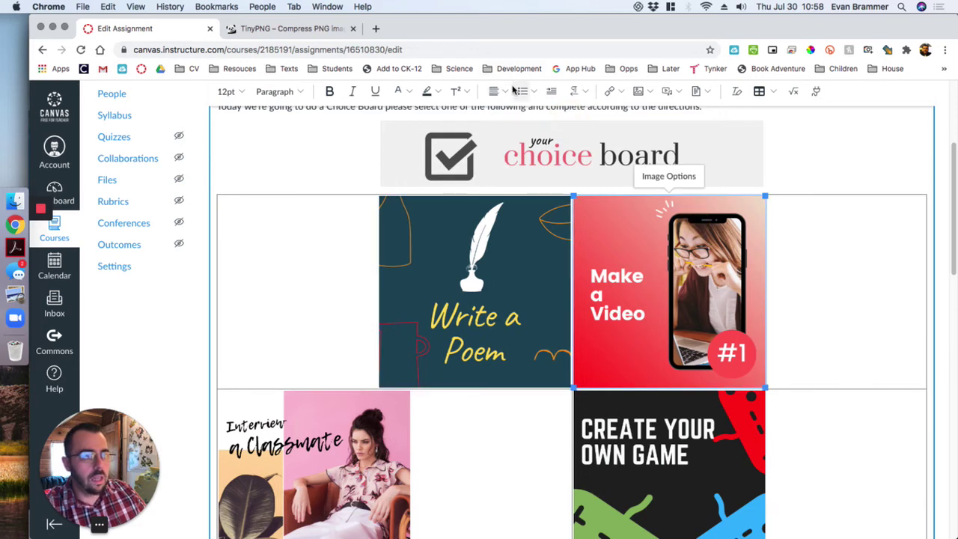
left_click(497, 90)
left_click(504, 121)
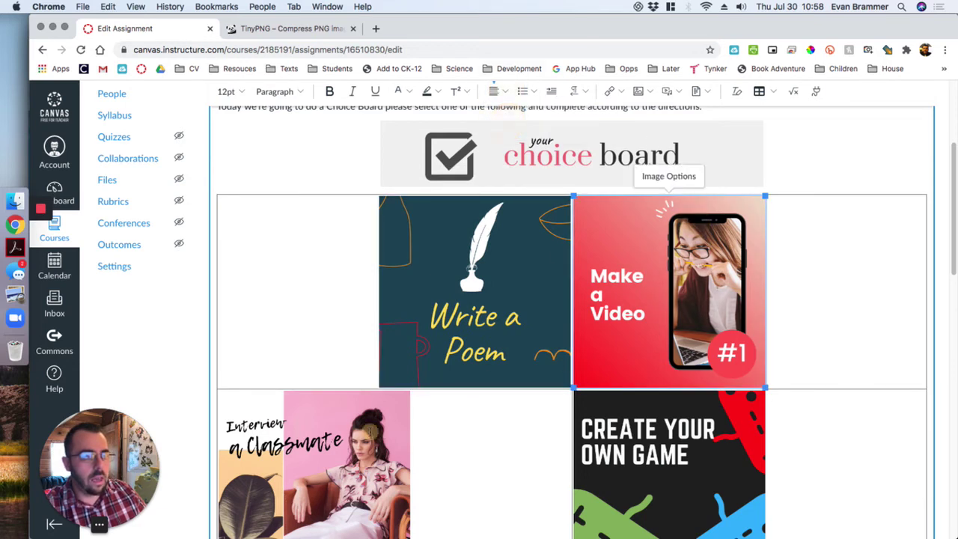
left_click(372, 432)
left_click(496, 91)
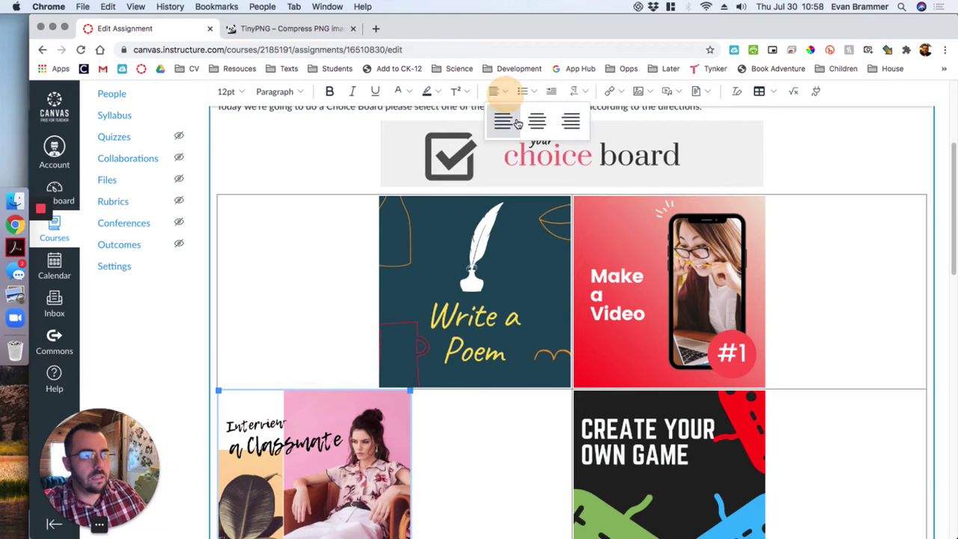
left_click(571, 121)
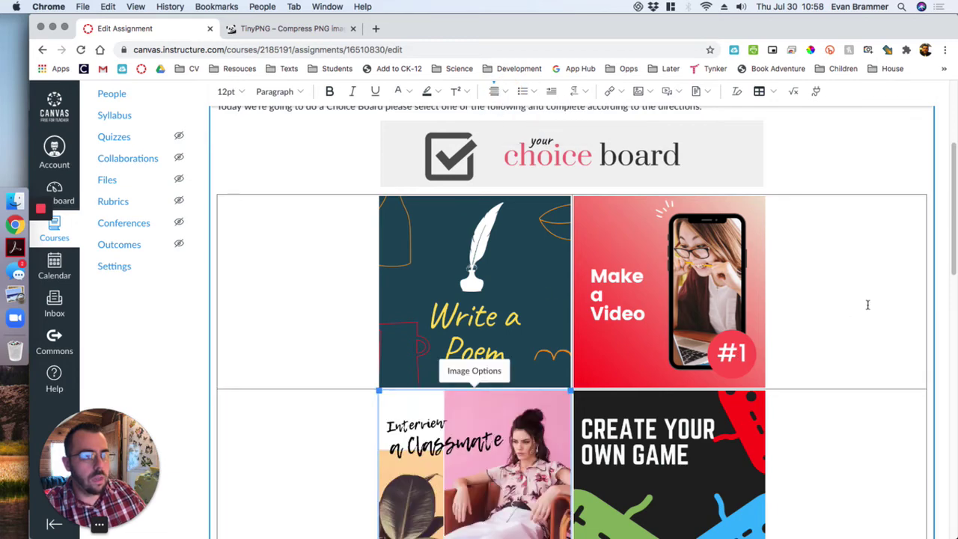
scroll(781, 257, "down", 3)
Review the table's border settings in Table Properties and save them
scroll(780, 258, "down", 3)
scroll(355, 223, "up", 4)
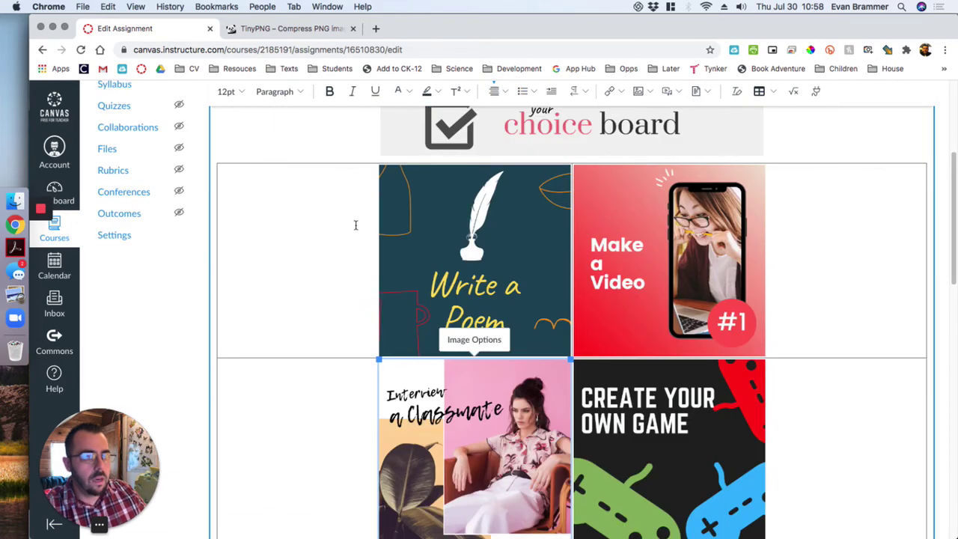
left_click(228, 184)
left_click(482, 143)
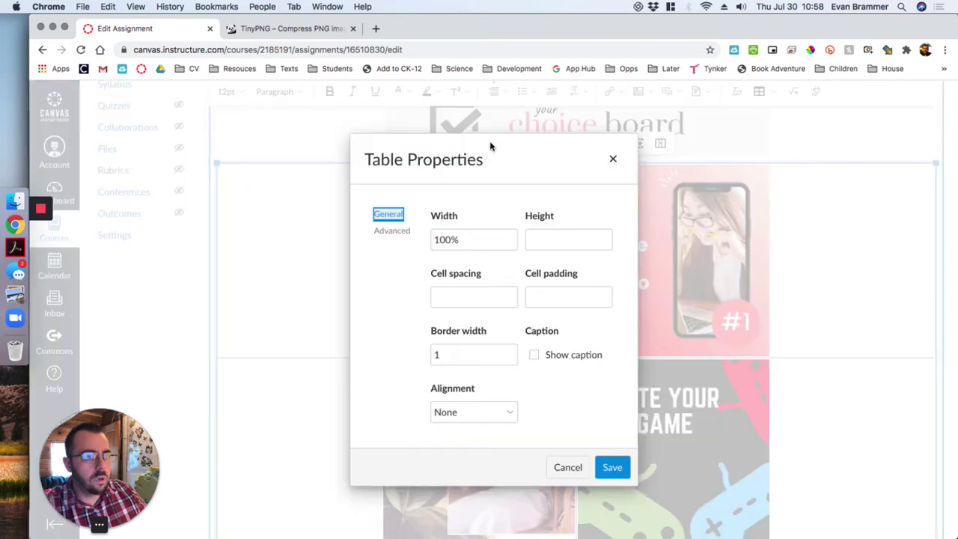
left_click(390, 230)
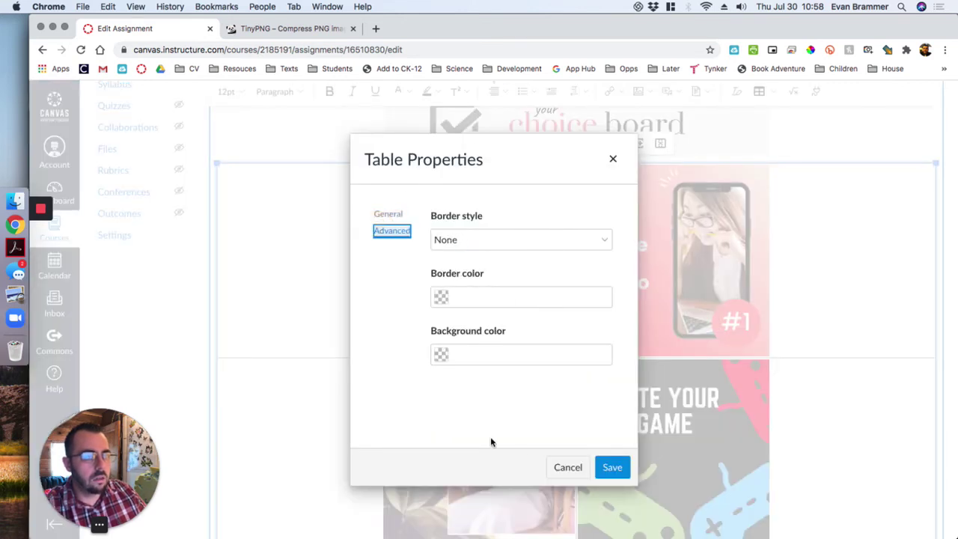
left_click(608, 466)
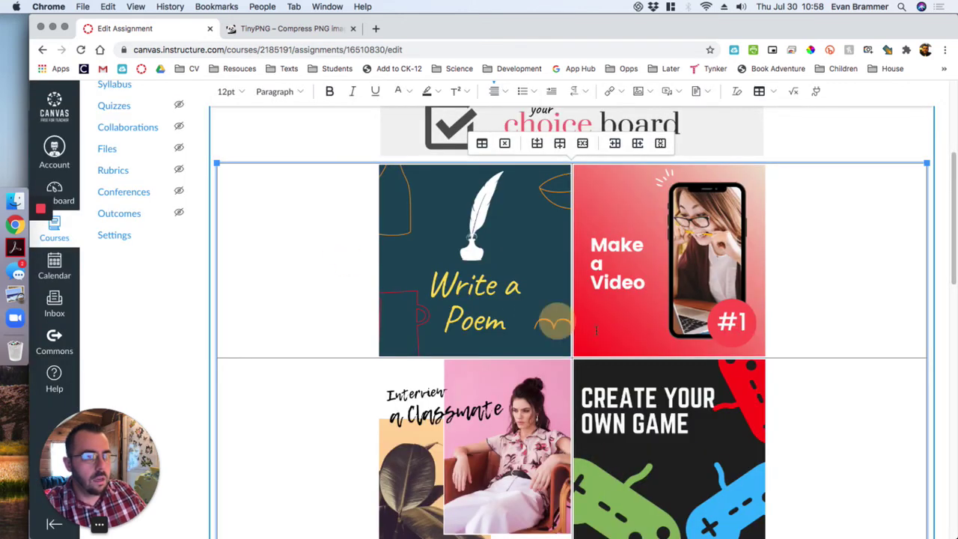
Set the Create Your Own Game cell's border style to None
left_click(730, 438)
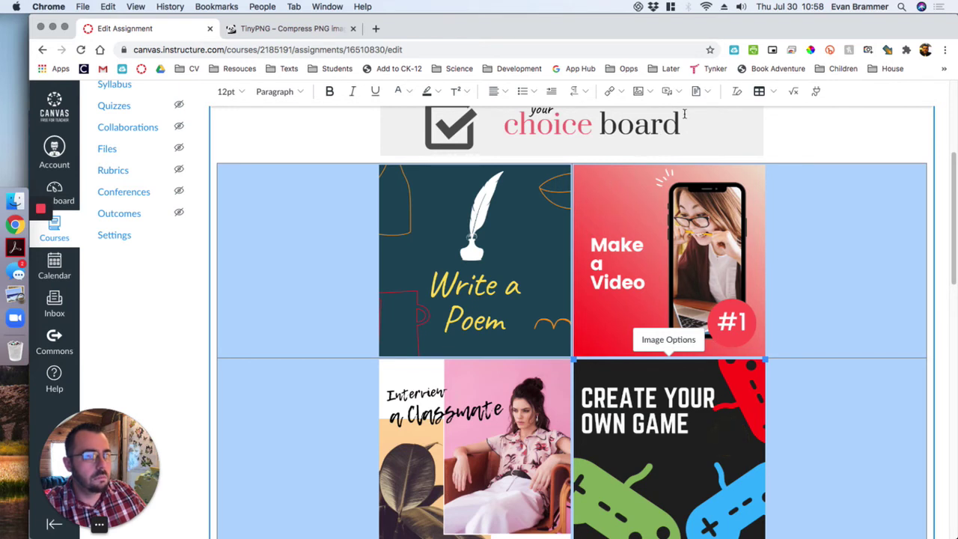
left_click(765, 91)
mouse_move(812, 148)
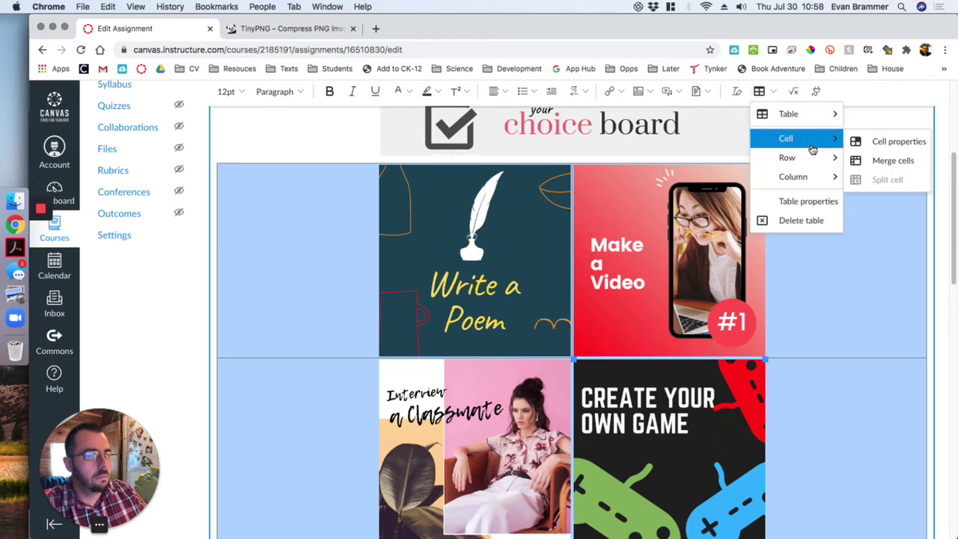
left_click(883, 141)
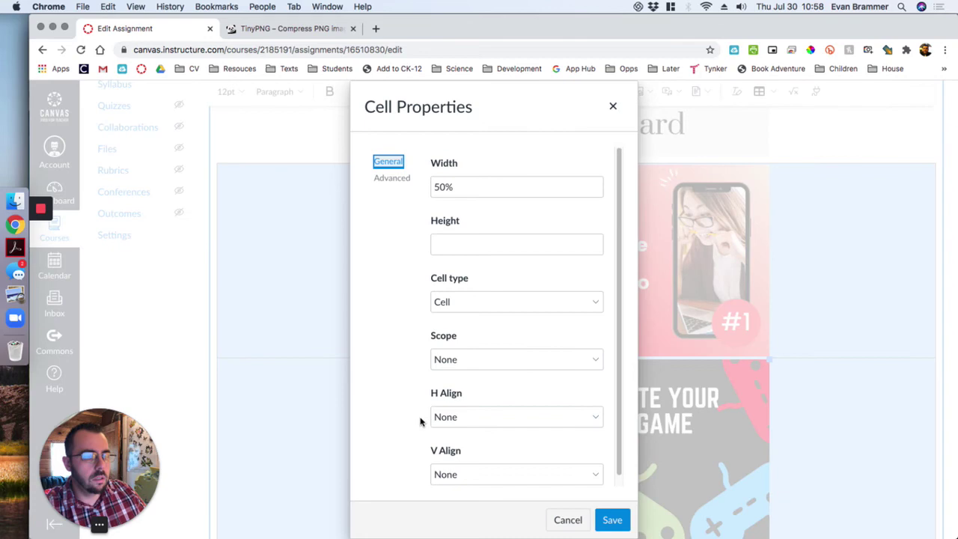
left_click(392, 178)
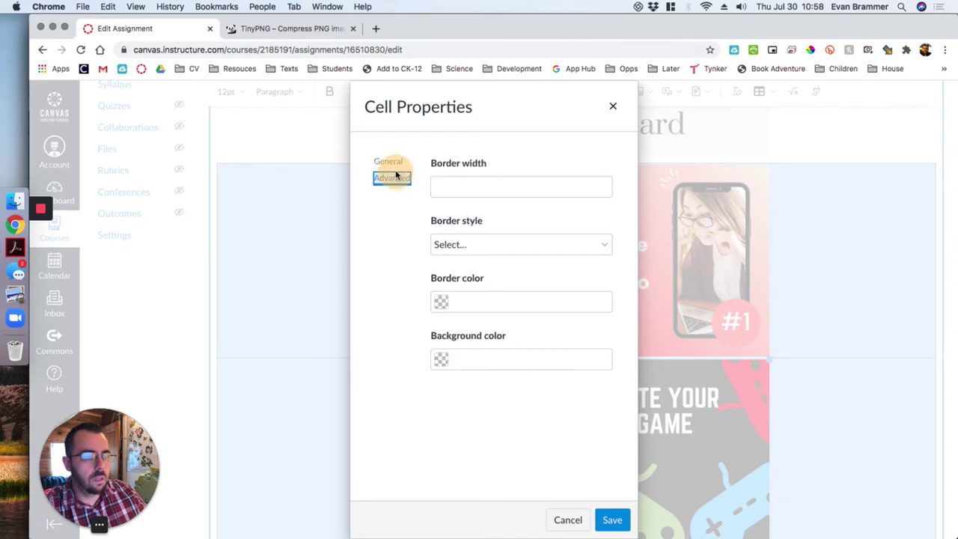
left_click(502, 243)
left_click(483, 363)
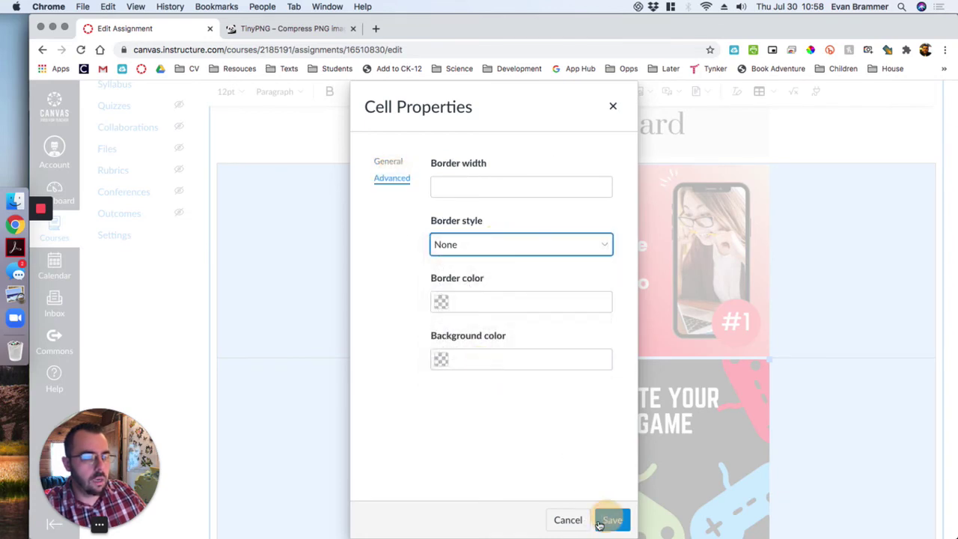
left_click(612, 520)
Select all the table's cells and set their border style to None
left_click(854, 209)
left_click(283, 192)
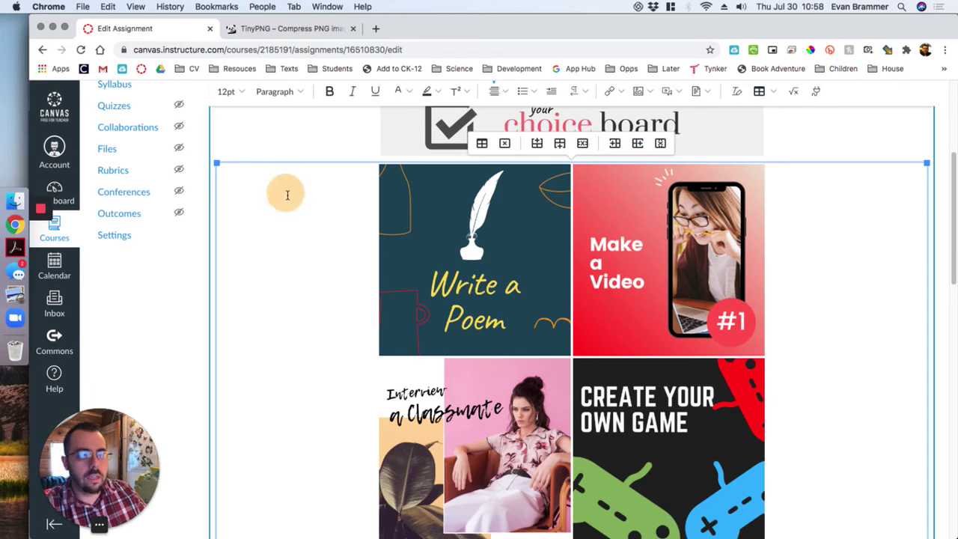
left_click_drag(330, 216, 862, 445)
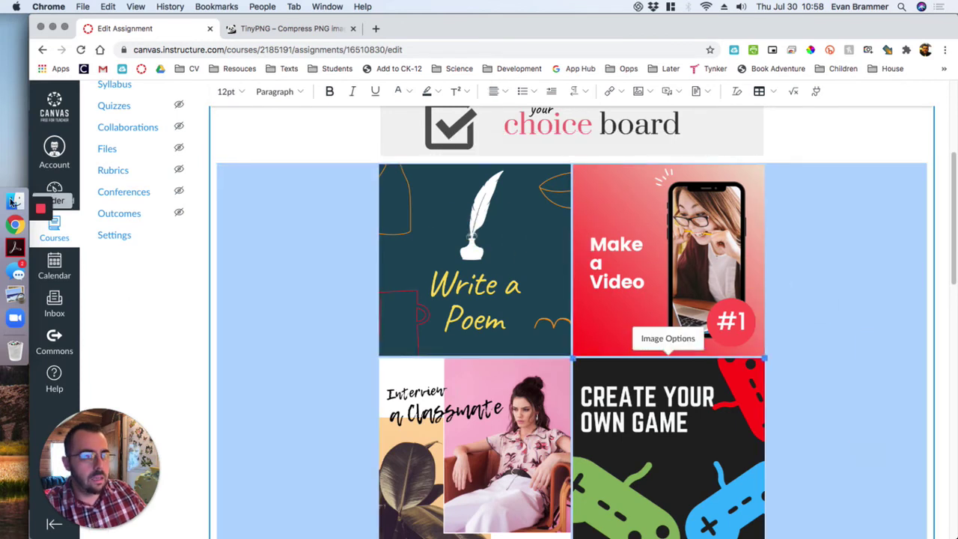
left_click(294, 229)
left_click_drag(274, 197, 870, 472)
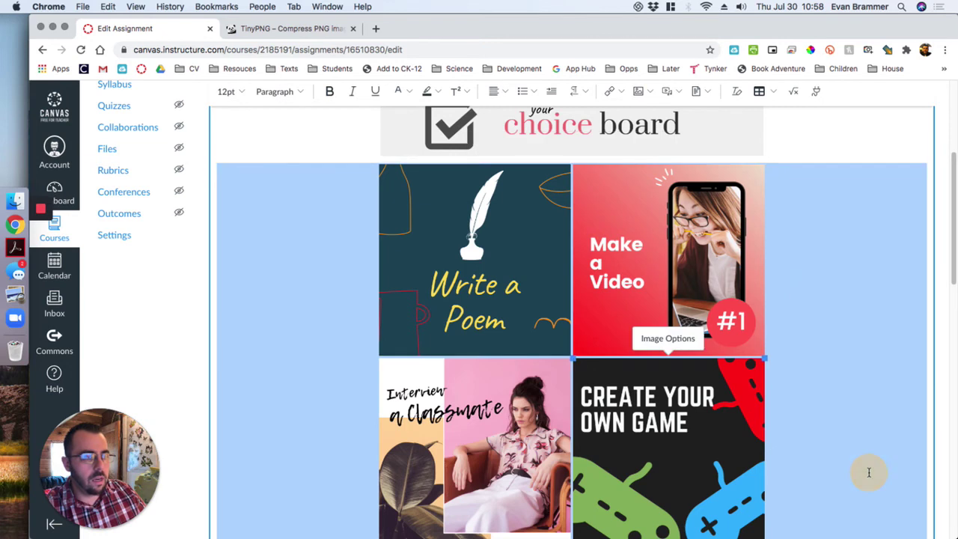
left_click(773, 90)
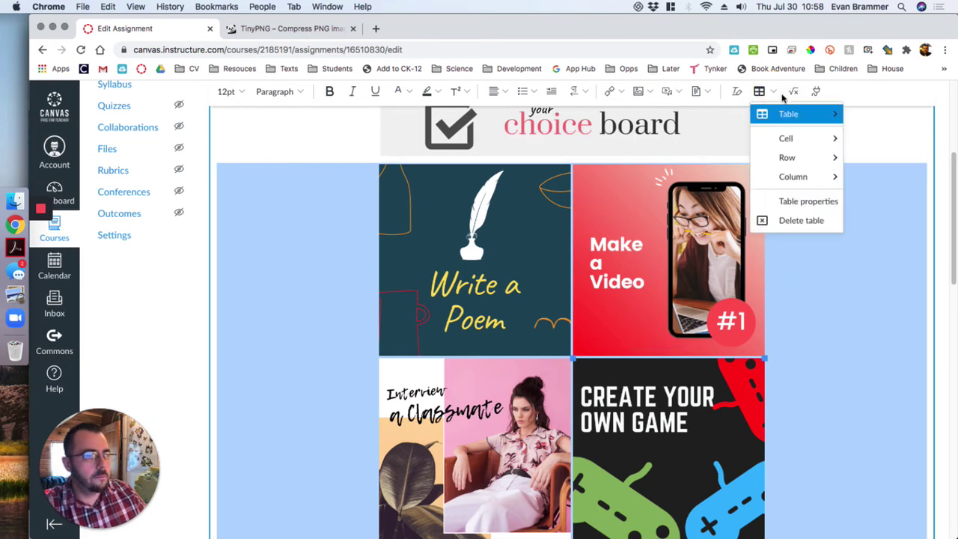
mouse_move(800, 138)
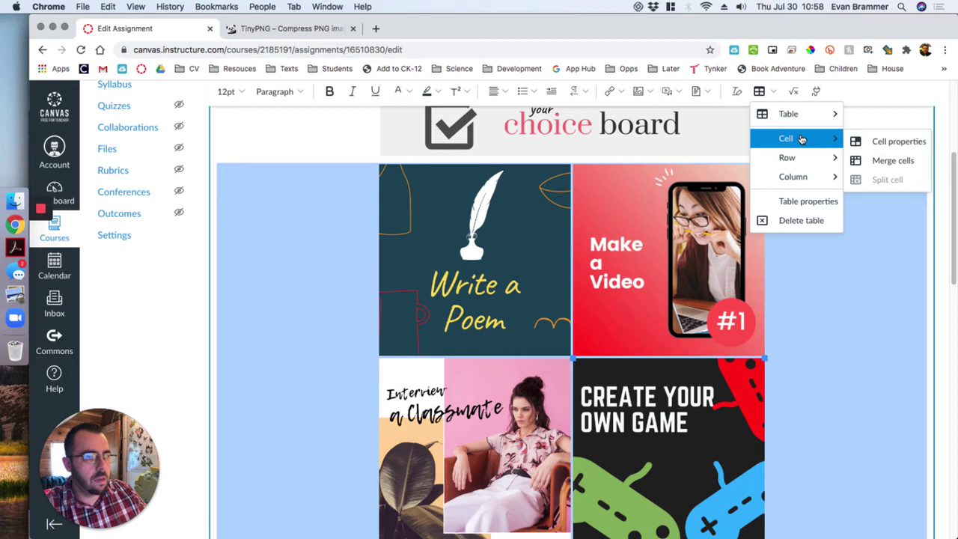
left_click(902, 146)
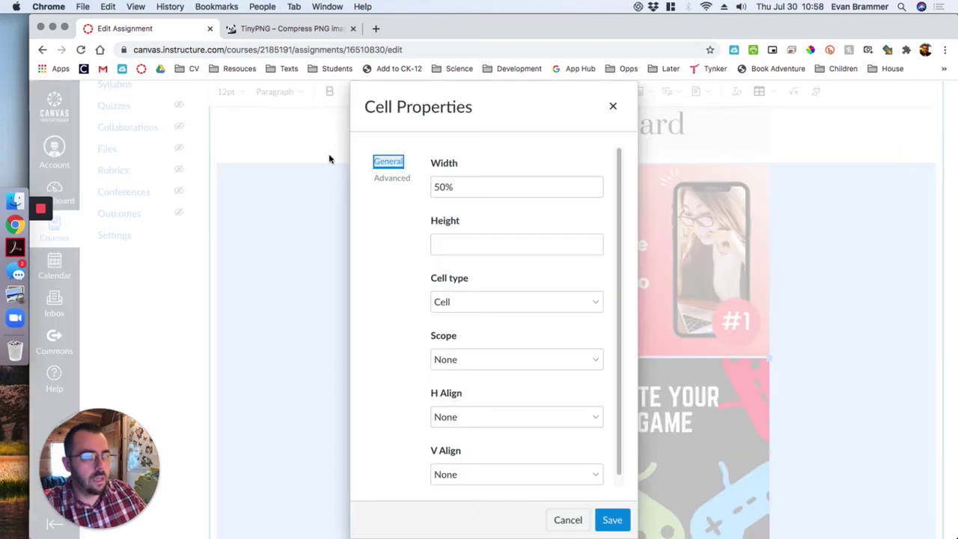
left_click(390, 176)
left_click(520, 244)
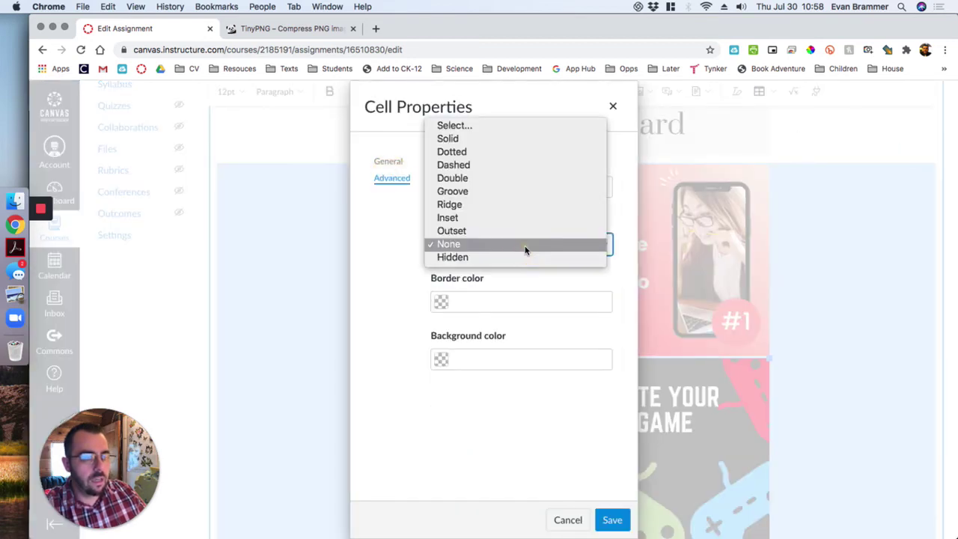
left_click(389, 381)
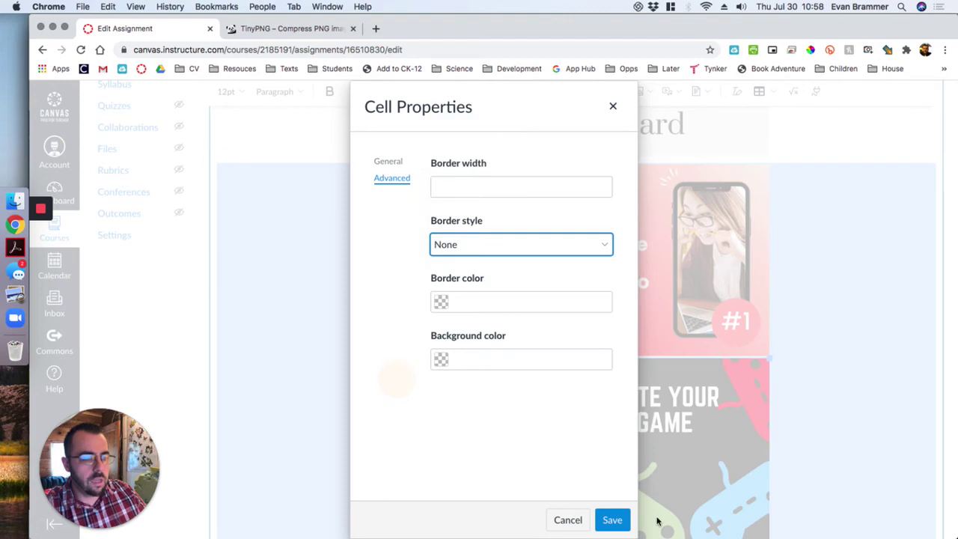
left_click(612, 520)
scroll(940, 209, "down", 3)
scroll(854, 240, "up", 5)
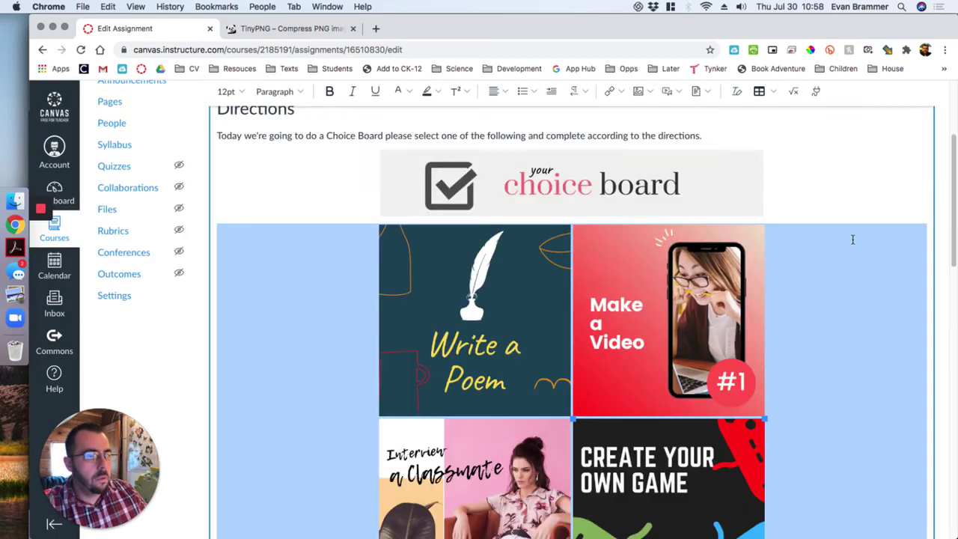
Link the Make a Video image to the course page 'Choice: Create a Video' under Course Links > Pages
scroll(852, 239, "up", 3)
left_click(794, 284)
scroll(802, 300, "down", 2)
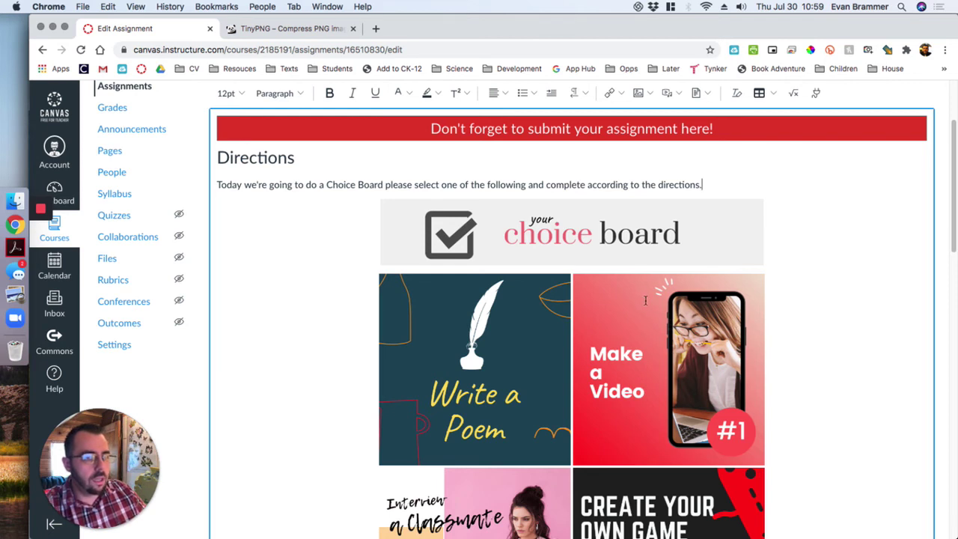
left_click(643, 299)
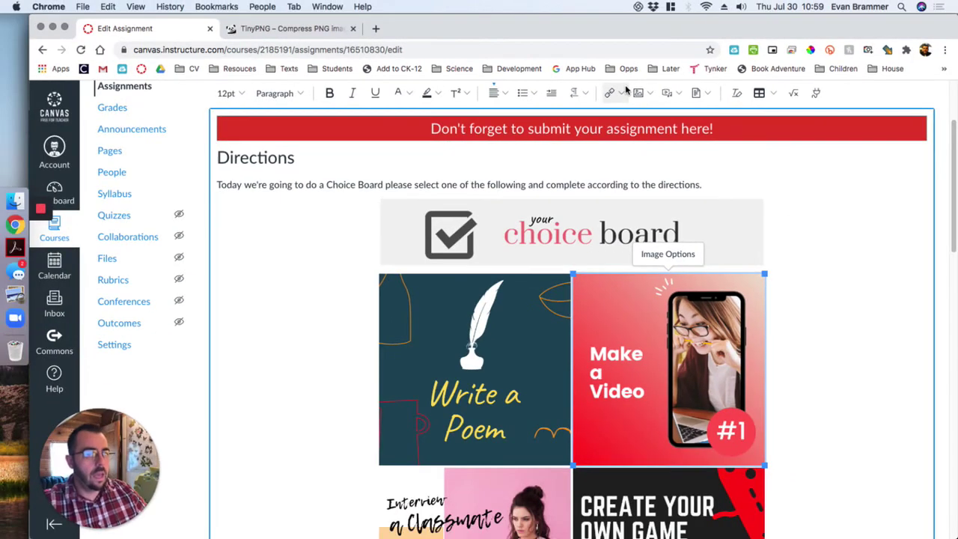
left_click(611, 93)
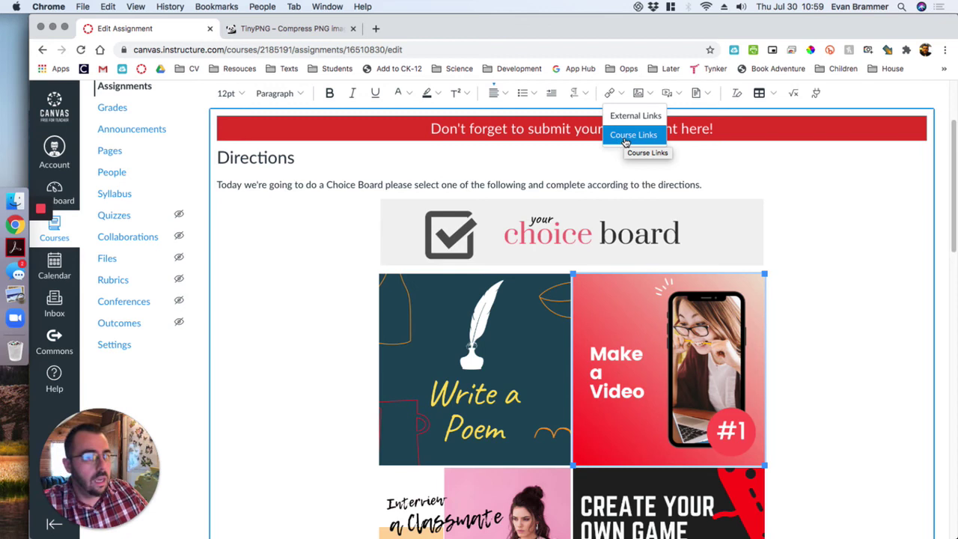
left_click(625, 136)
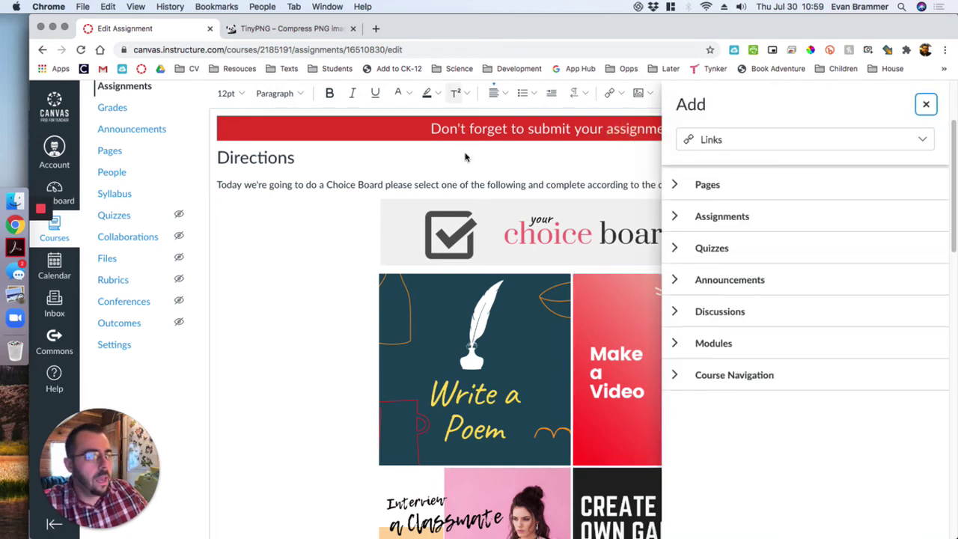
left_click(672, 184)
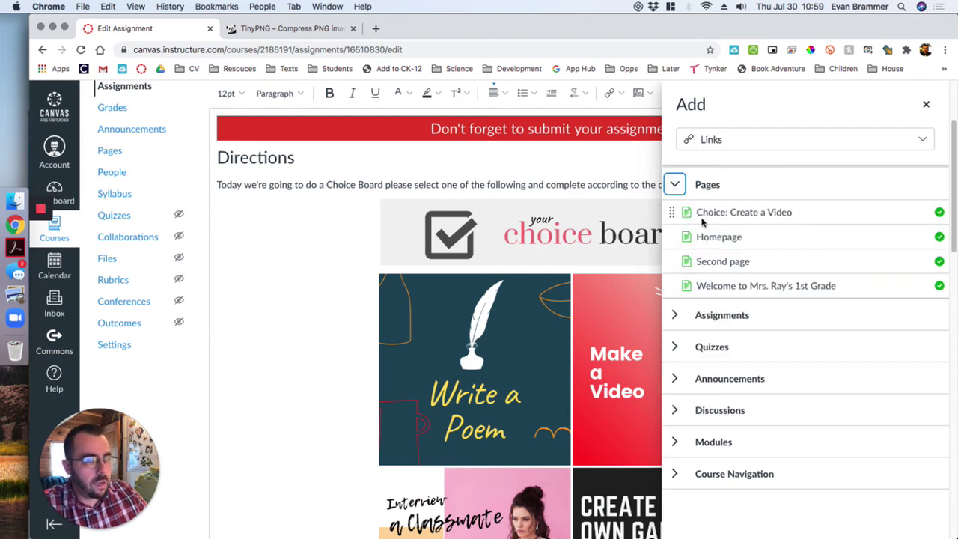
left_click(719, 215)
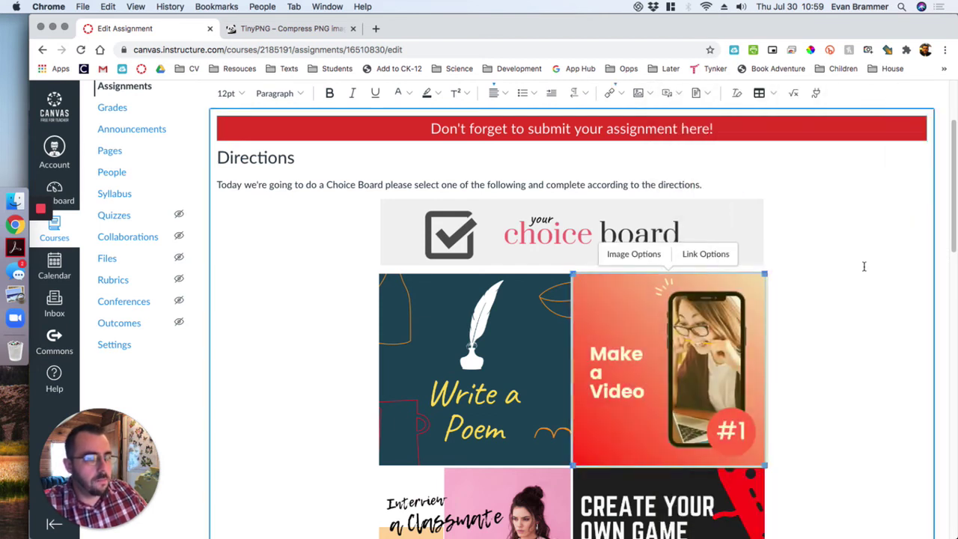
scroll(828, 215, "down", 4)
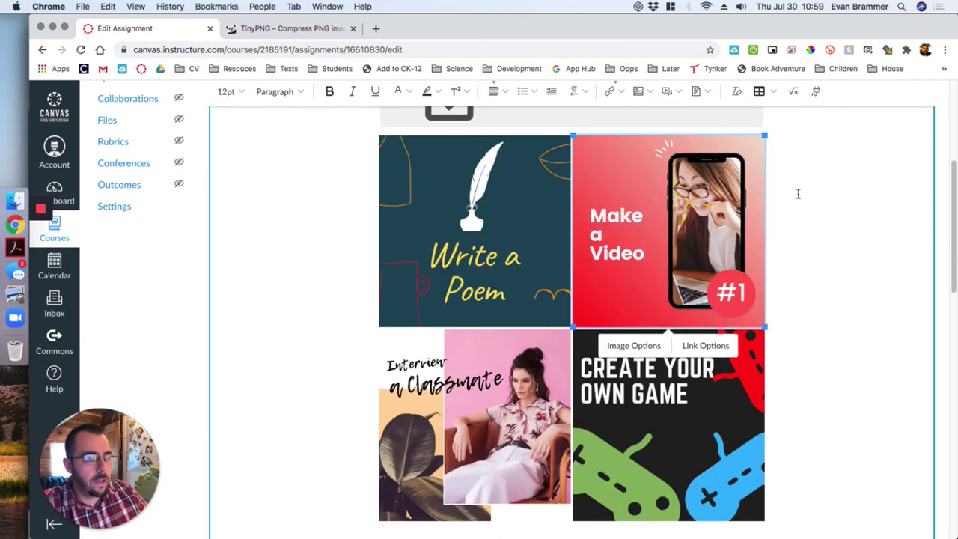
Set the assignment's Points to 50
scroll(798, 195, "down", 5)
scroll(798, 195, "up", 12)
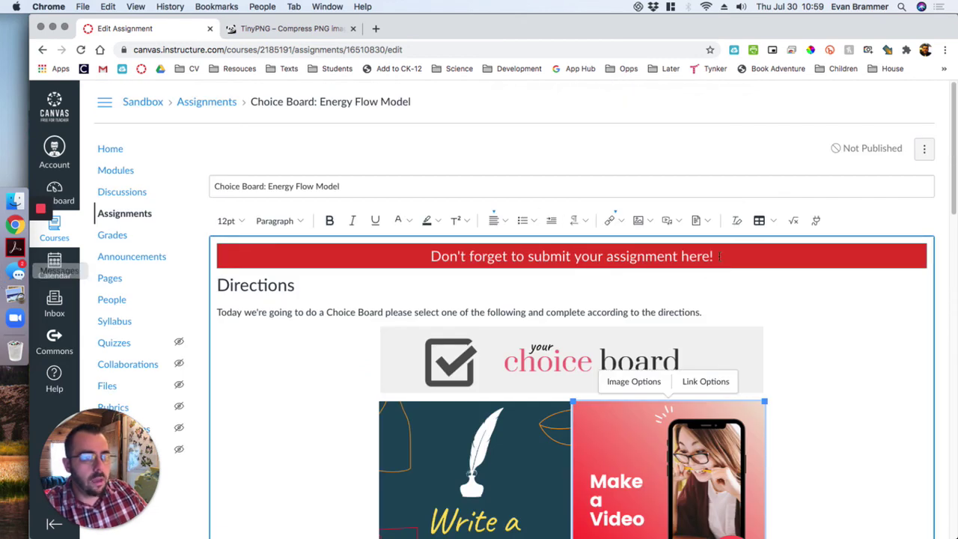
scroll(793, 268, "down", 7)
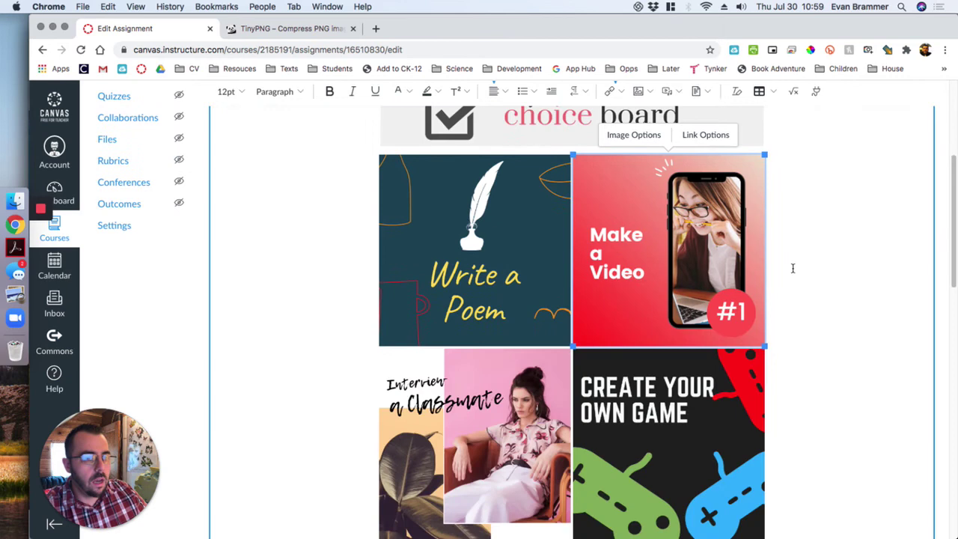
scroll(793, 268, "up", 7)
scroll(705, 315, "down", 15)
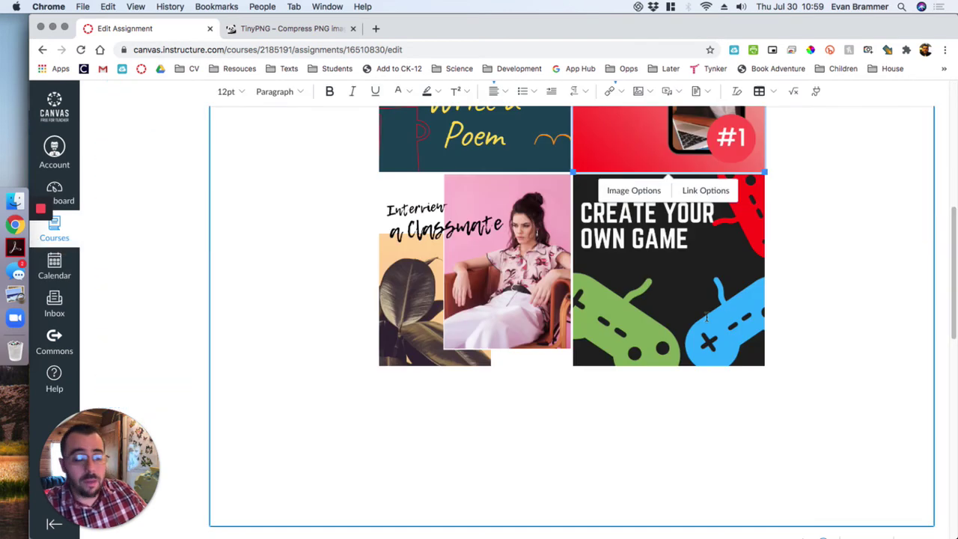
scroll(423, 374, "down", 2)
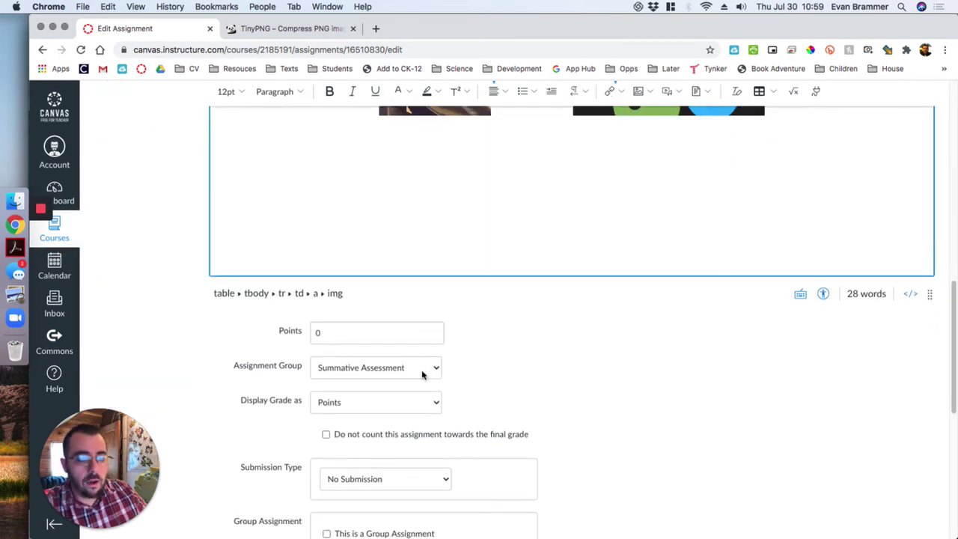
left_click(383, 337)
type("5")
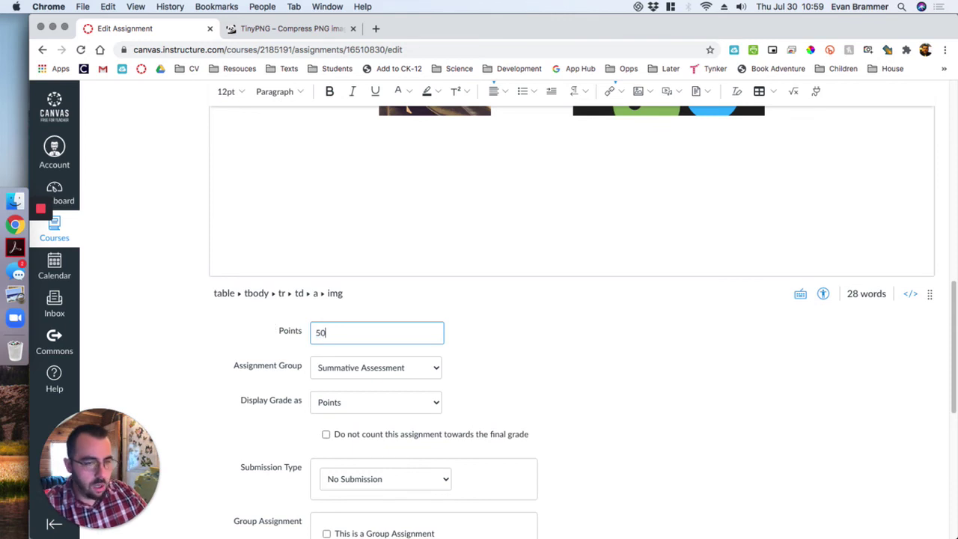
type("0")
Make submissions Online with Text Entry, Website URL, Media Recordings and File Uploads allowed
scroll(346, 315, "down", 5)
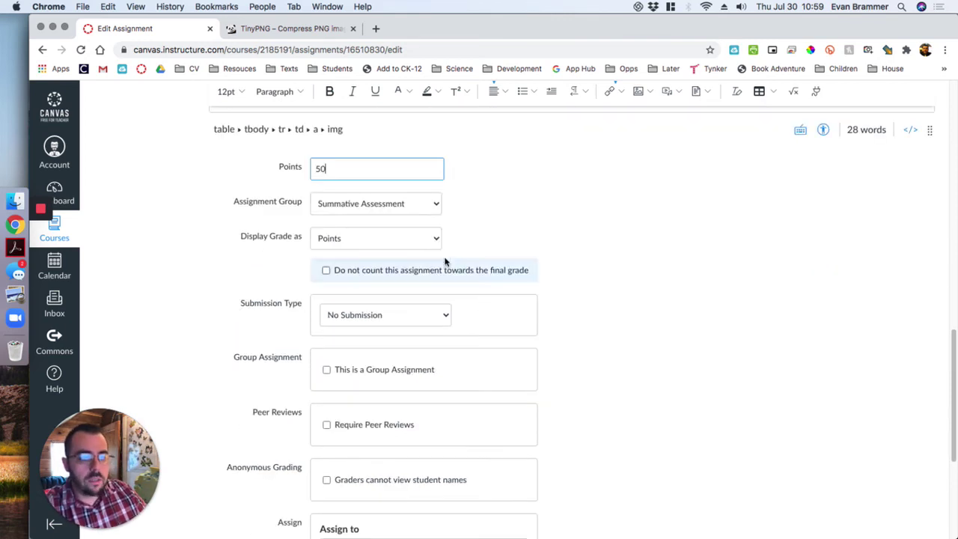
left_click(446, 318)
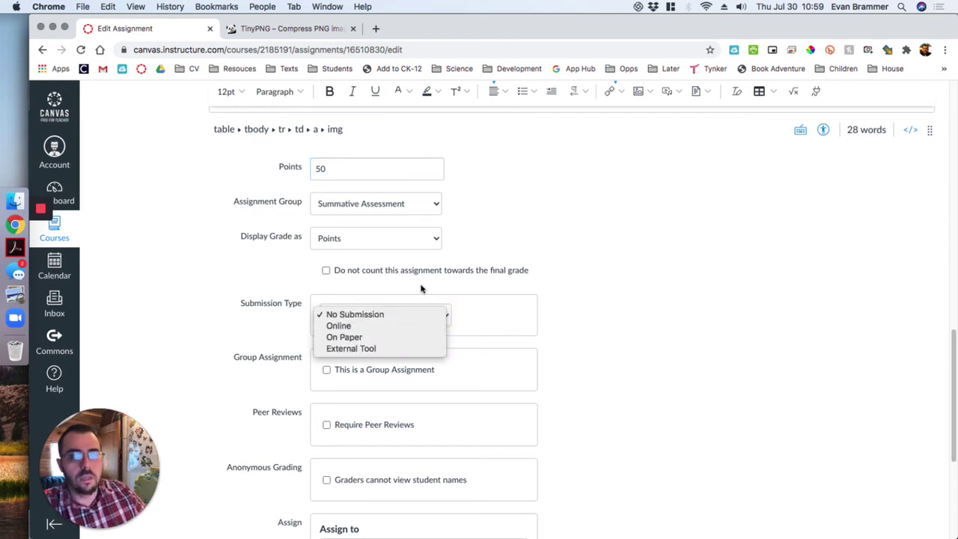
left_click(339, 328)
scroll(325, 315, "down", 2)
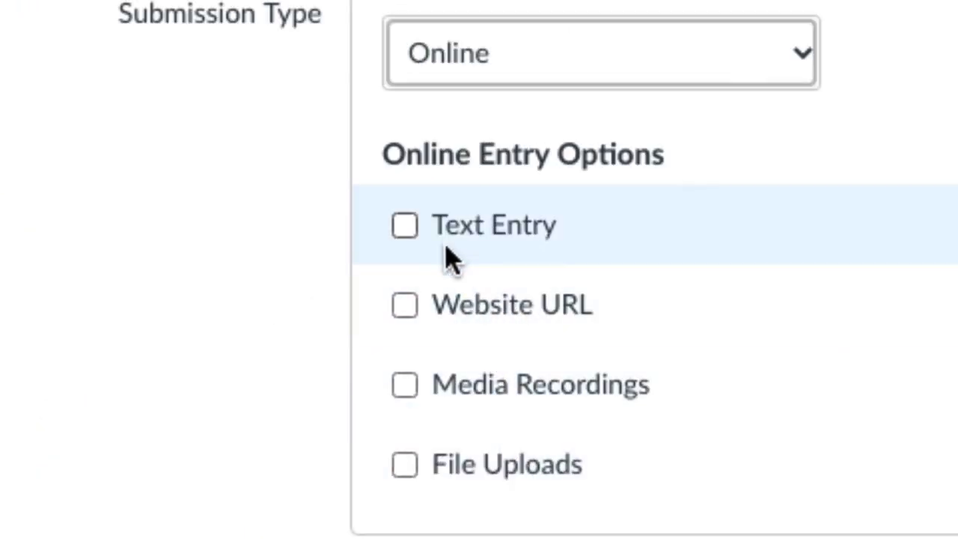
left_click(405, 227)
left_click(405, 305)
left_click(404, 385)
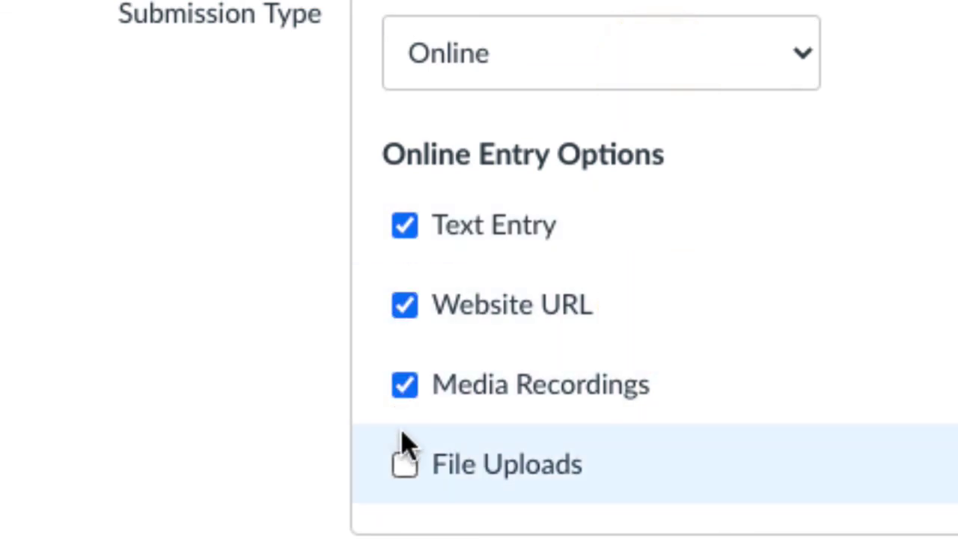
left_click(404, 463)
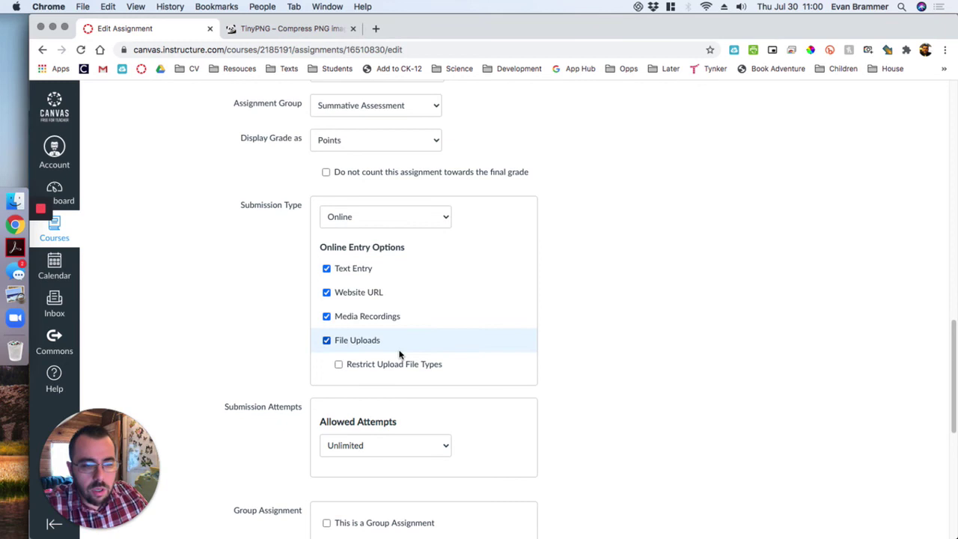
Set the due date to July 31, then save and publish the assignment
scroll(561, 357, "down", 2)
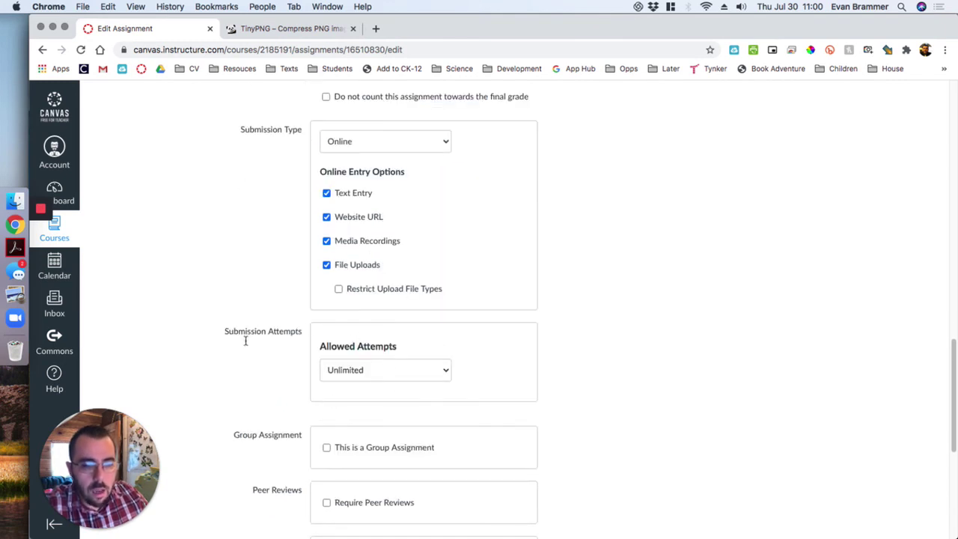
scroll(557, 345, "down", 3)
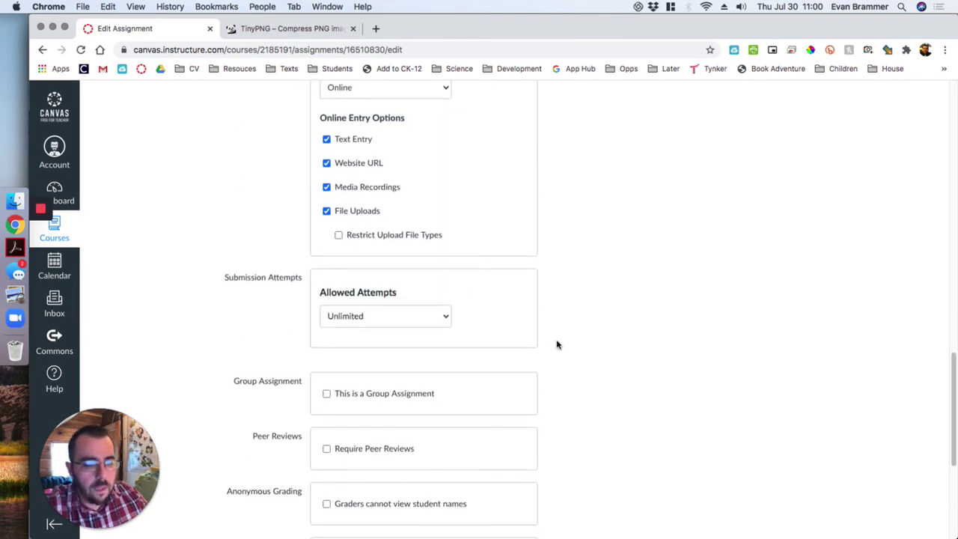
scroll(557, 345, "down", 10)
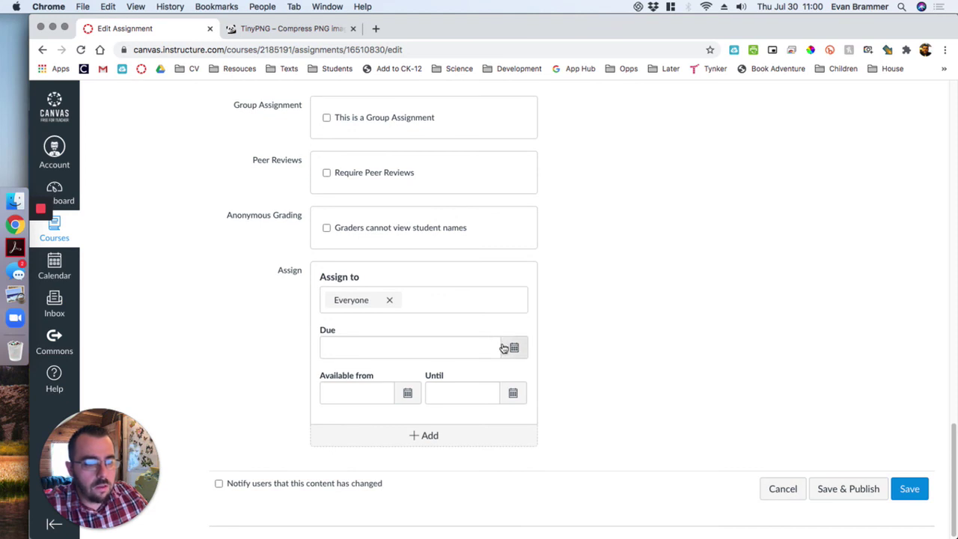
left_click(512, 348)
left_click(433, 470)
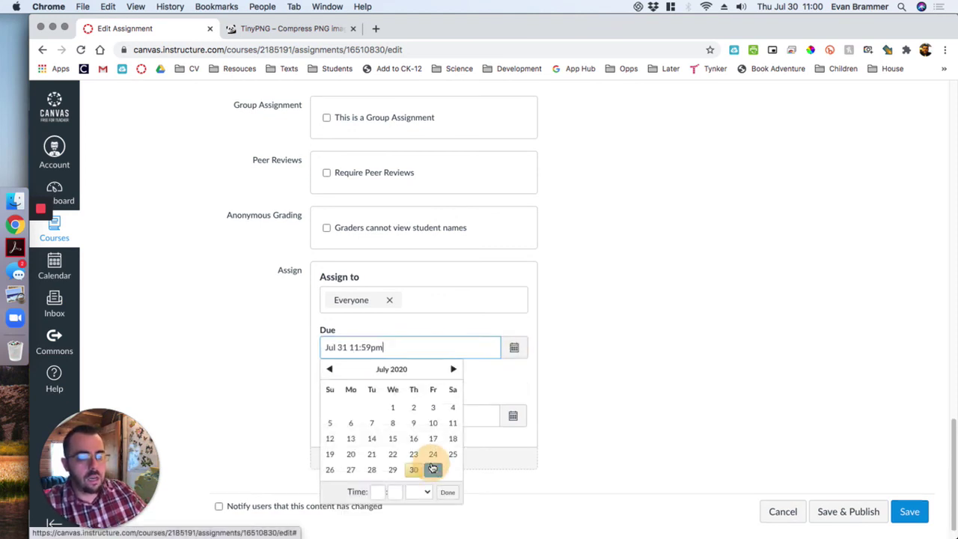
left_click(898, 224)
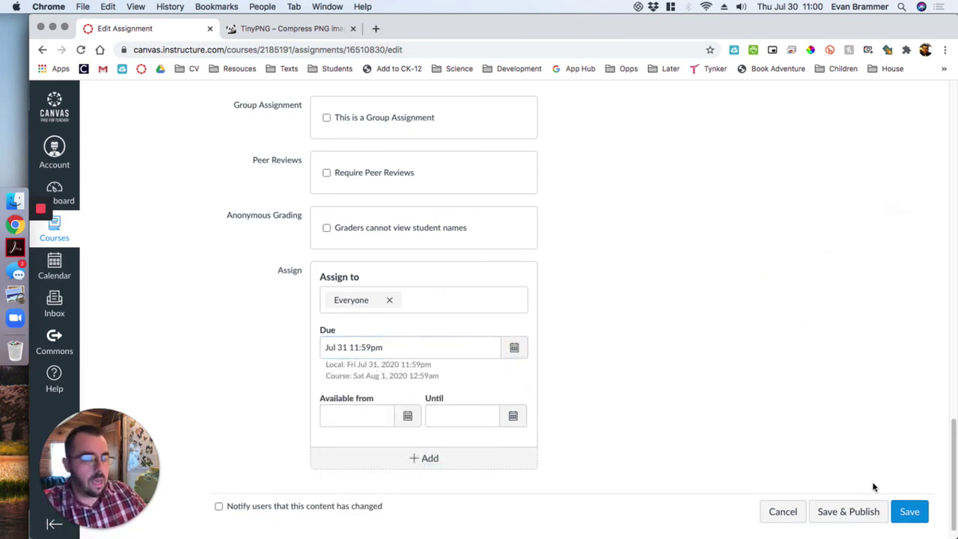
left_click(850, 511)
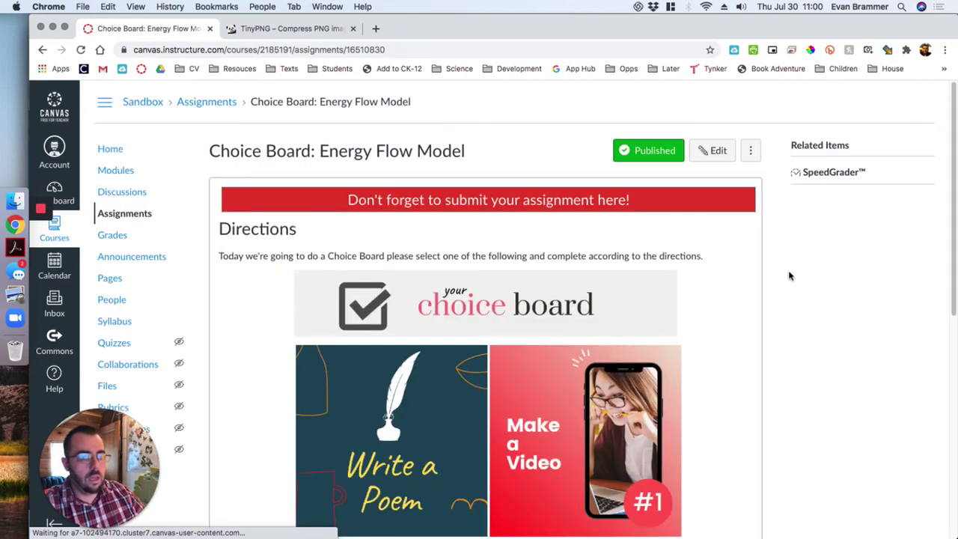
On the published assignment, follow the Make a Video image to its Choice: Create a Video page
scroll(789, 276, "down", 4)
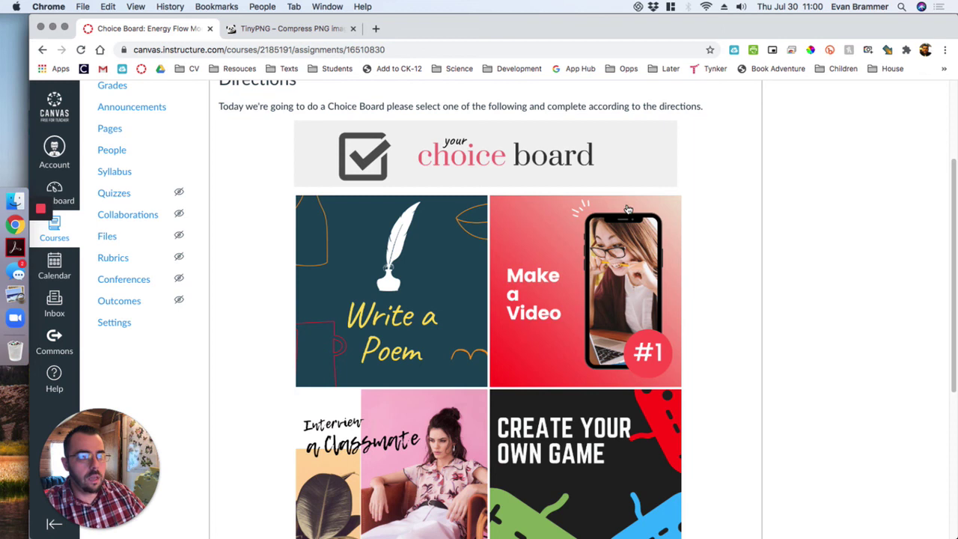
left_click(614, 309)
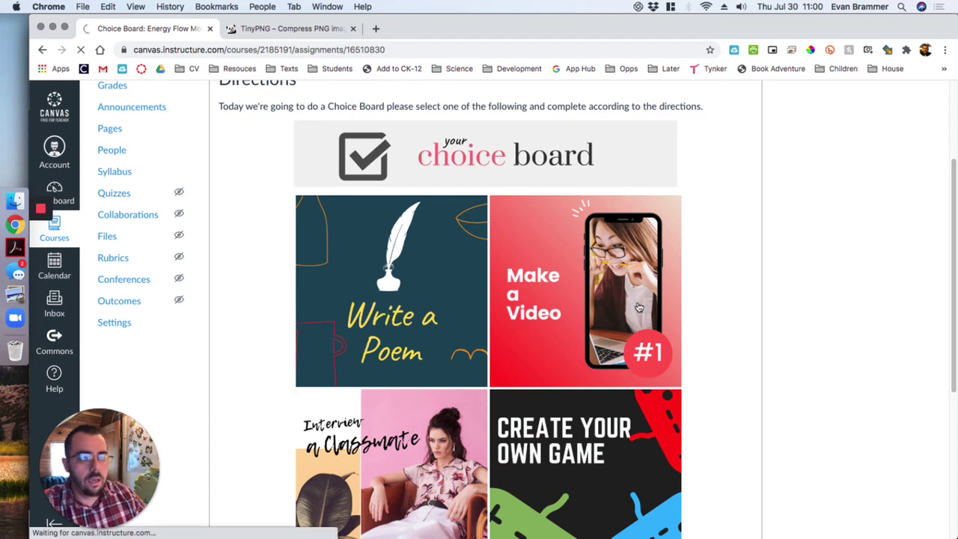